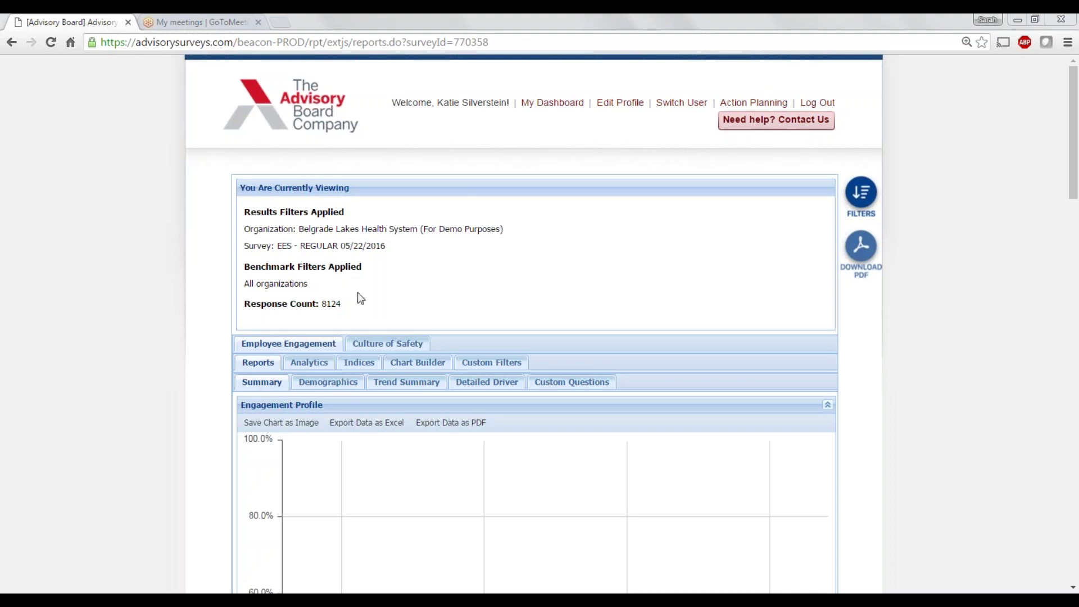
# Review the applied results filters, benchmark filter and response count in the current-view summary
pyautogui.moveTo(356, 306); pyautogui.dragTo(245, 214)
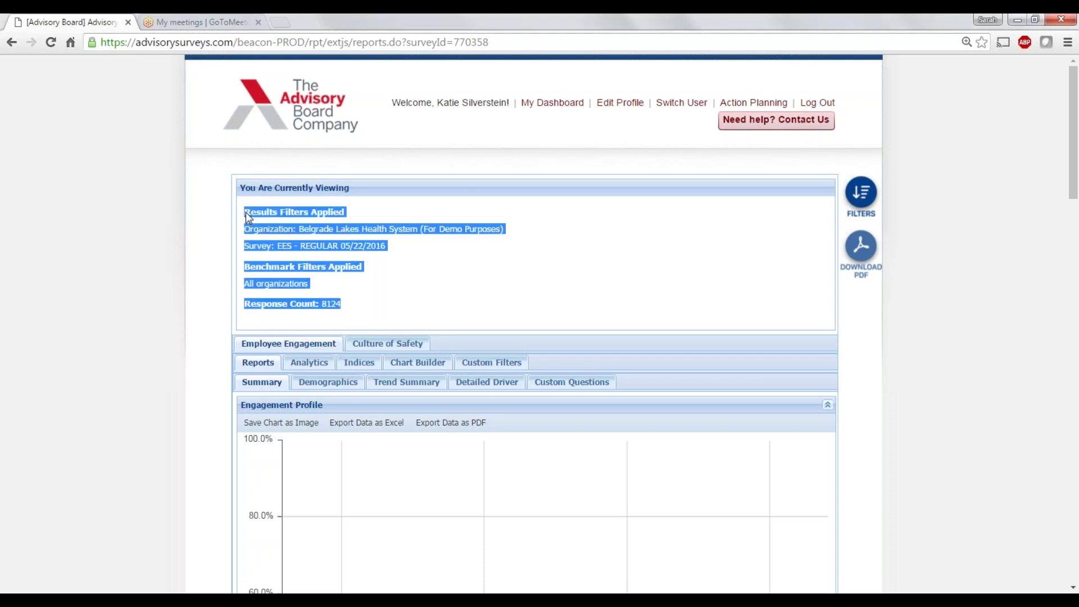
pyautogui.click(495, 267)
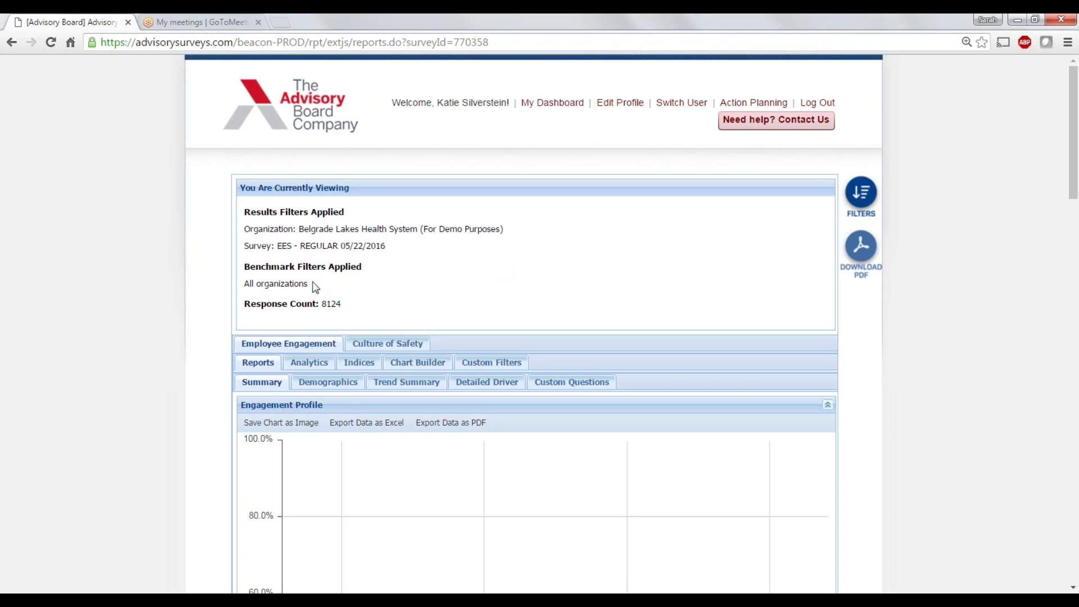
pyautogui.tripleClick(296, 286)
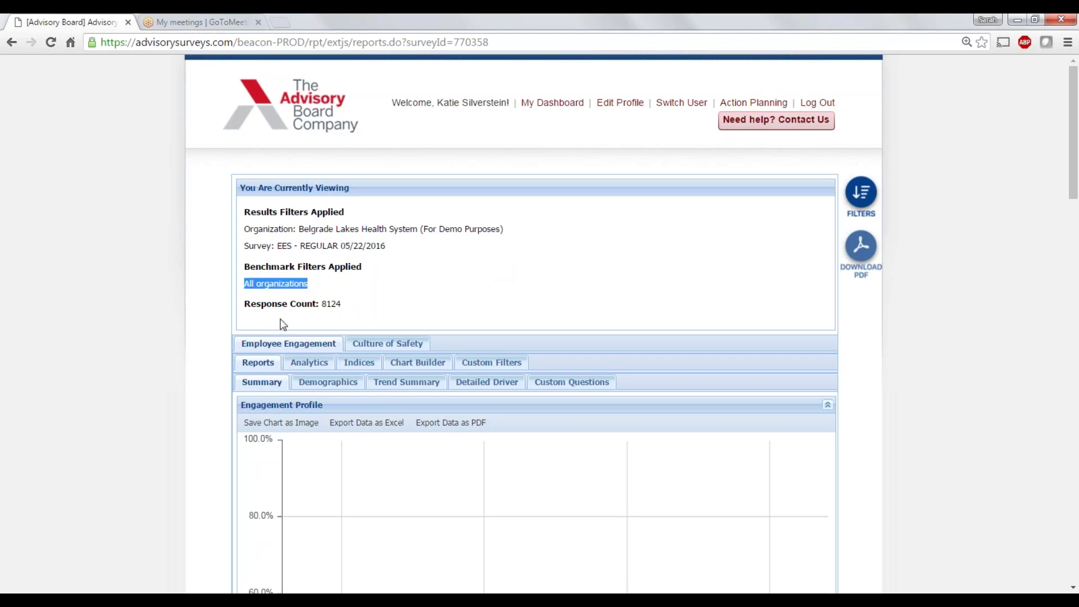
pyautogui.doubleClick(332, 305)
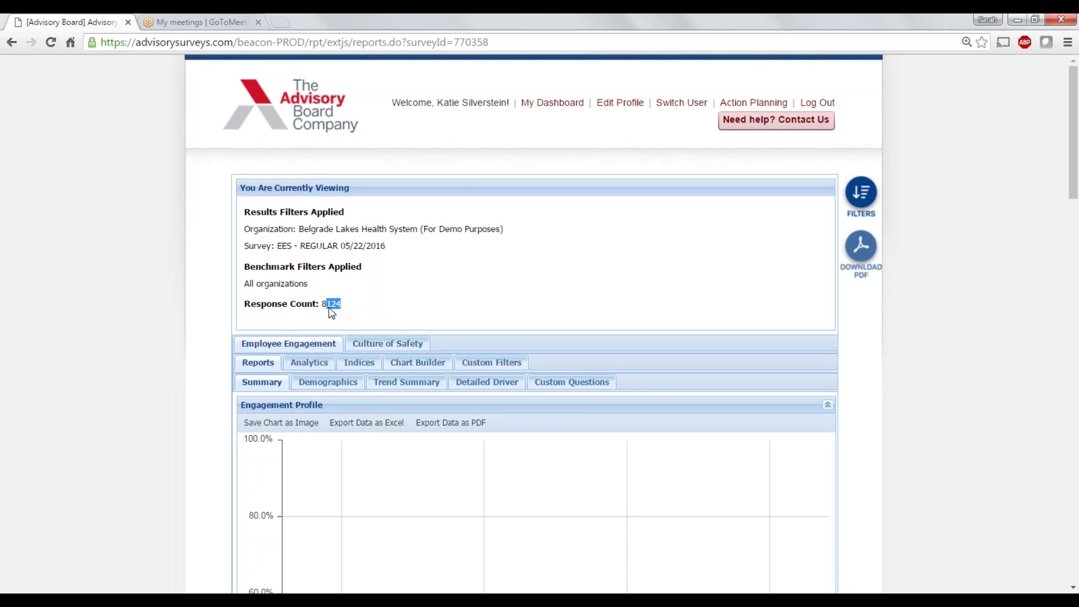
pyautogui.click(436, 306)
# Filter the results to one manager's direct reports and check the applied filter and response count
pyautogui.click(863, 195)
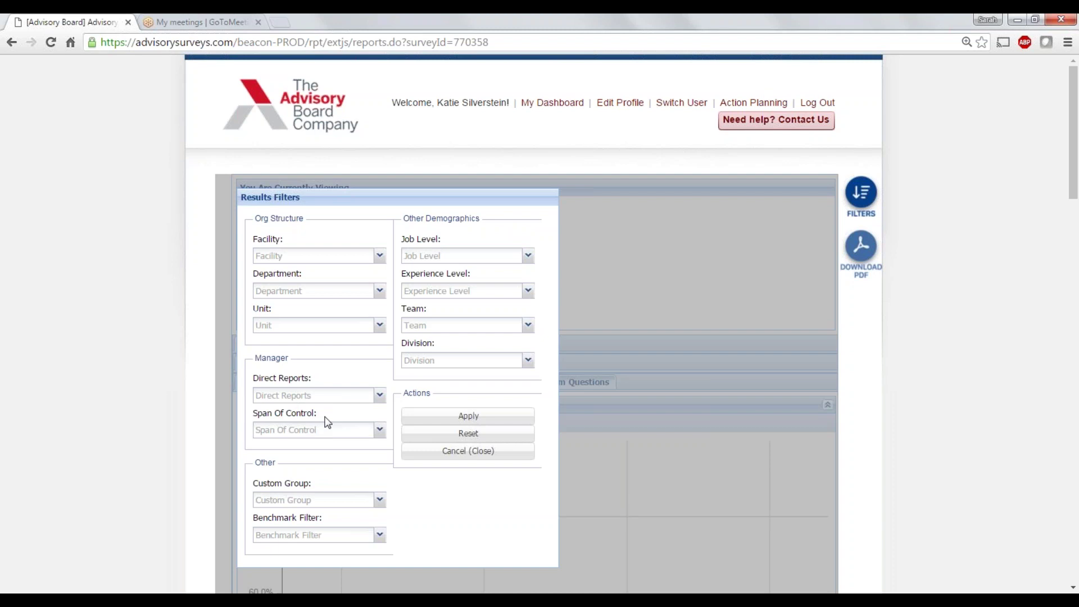
pyautogui.click(327, 397)
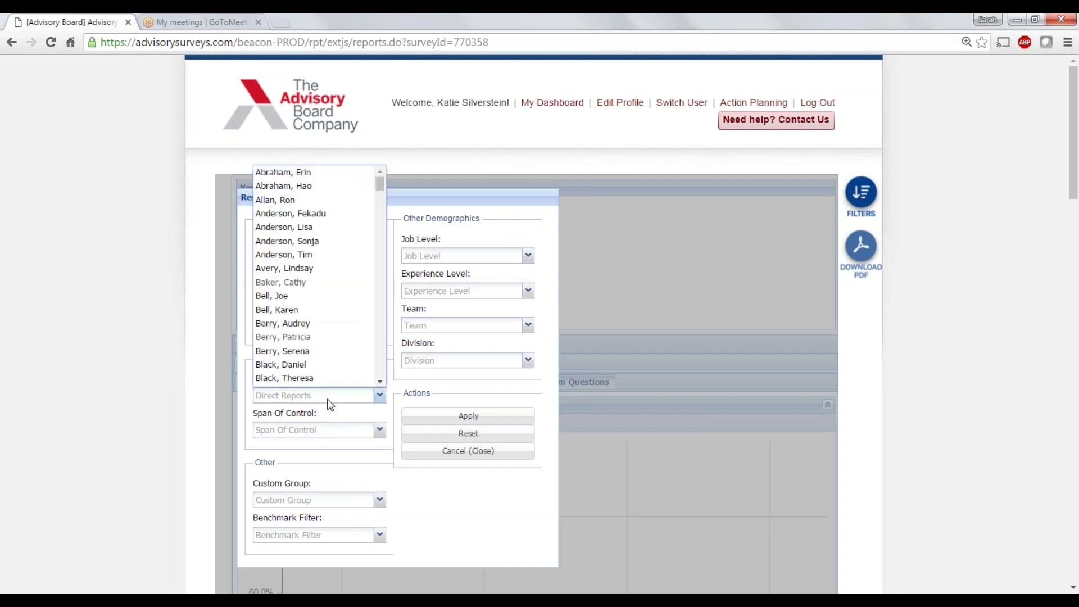
pyautogui.click(325, 380)
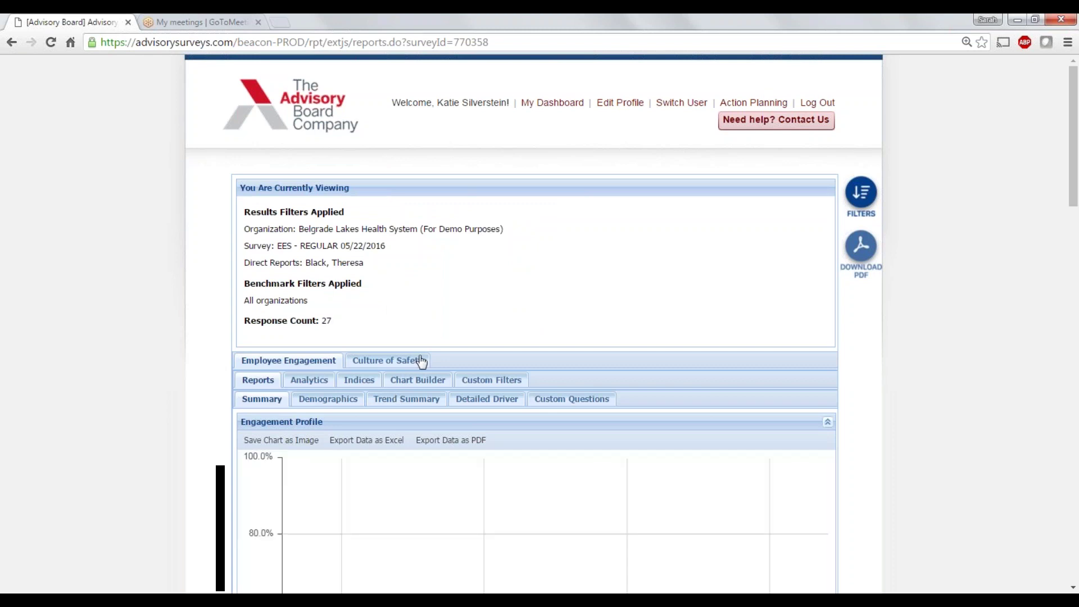
pyautogui.moveTo(370, 265); pyautogui.dragTo(248, 262)
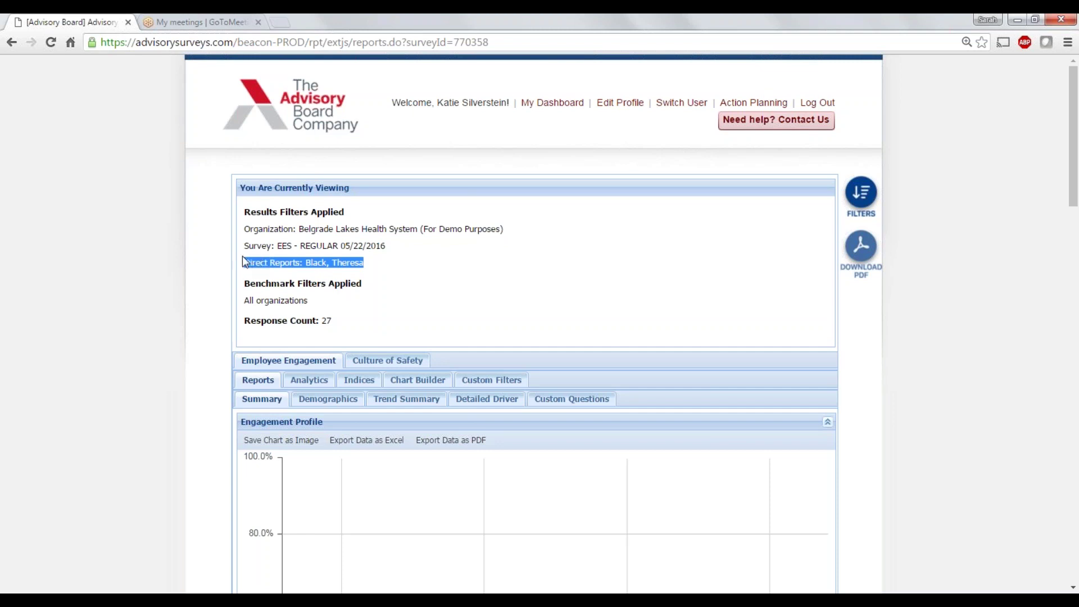
pyautogui.moveTo(332, 320); pyautogui.dragTo(245, 324)
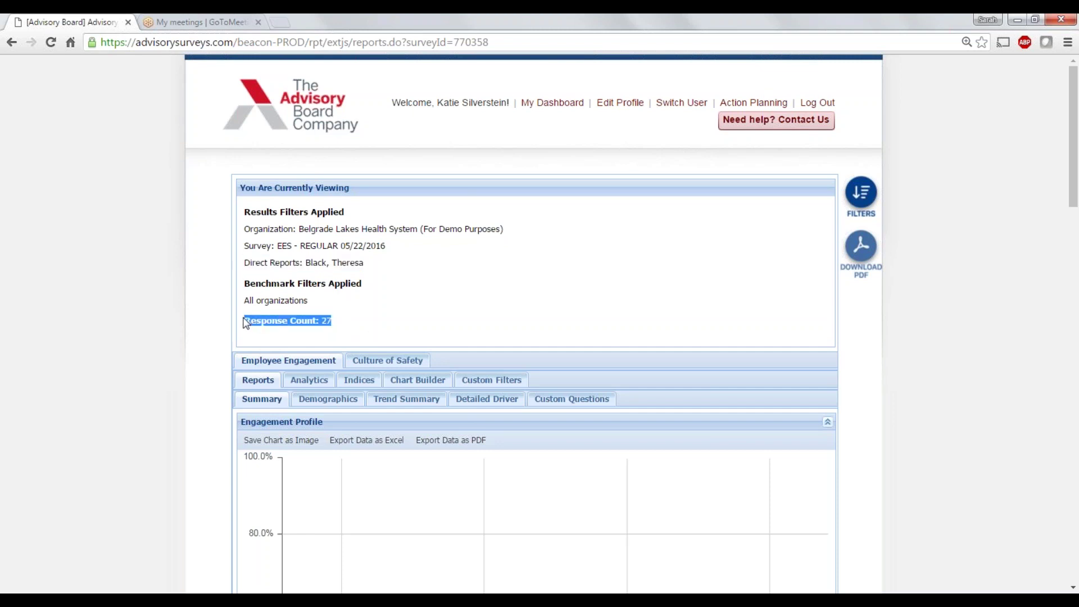
pyautogui.click(370, 328)
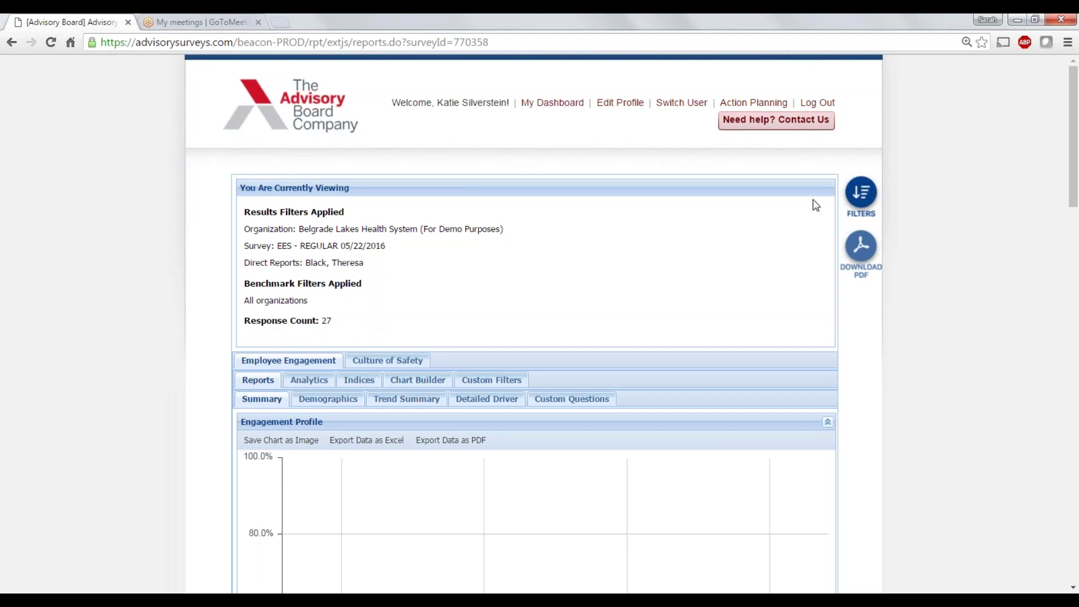
# Reset the results filters to return to the whole organization and close the filter window
pyautogui.click(861, 194)
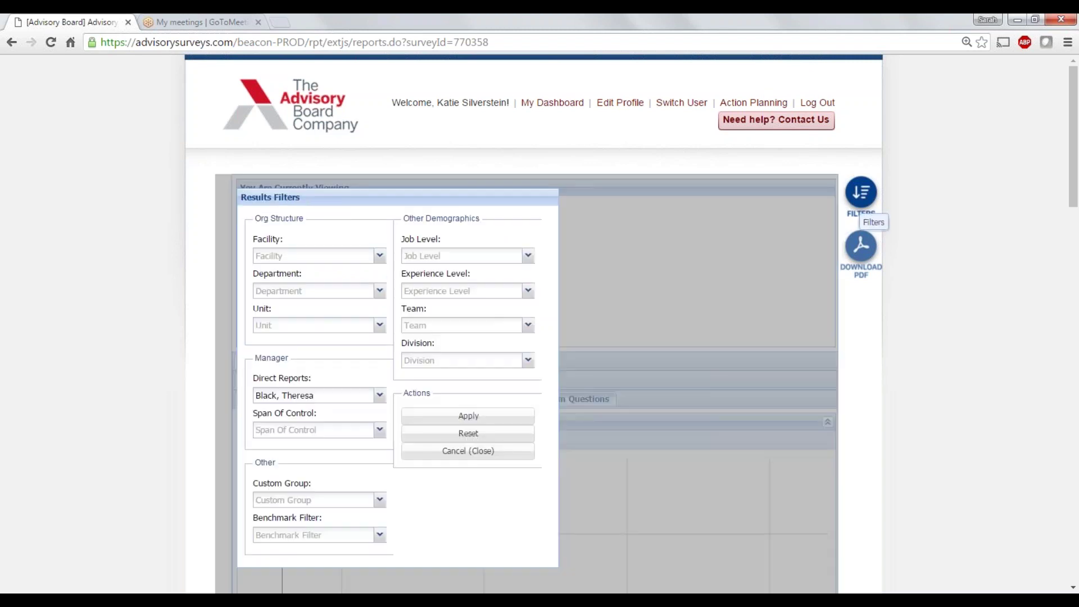
pyautogui.click(477, 438)
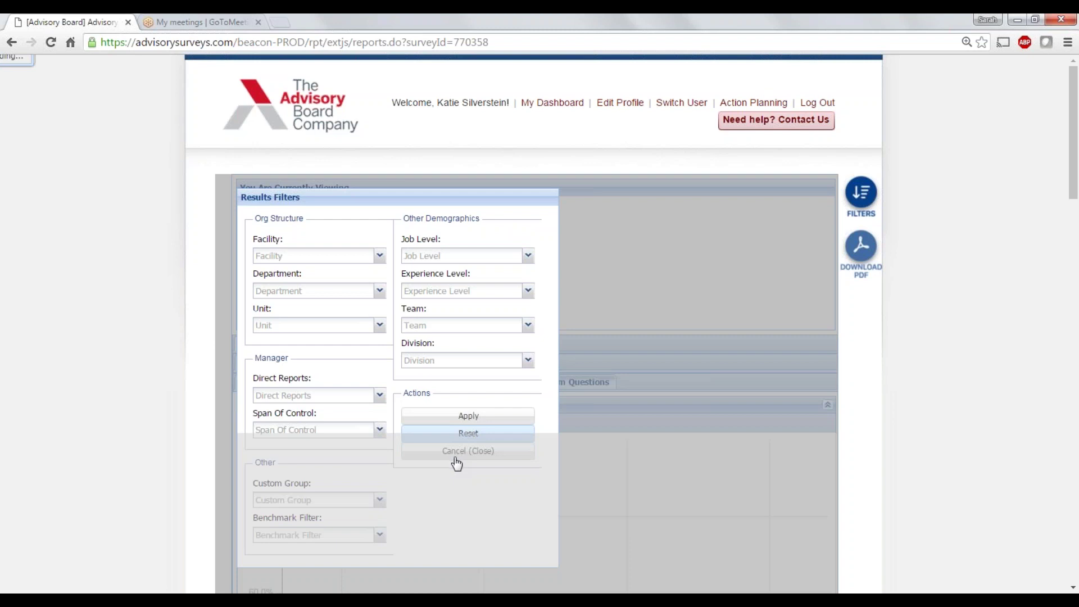
pyautogui.click(463, 454)
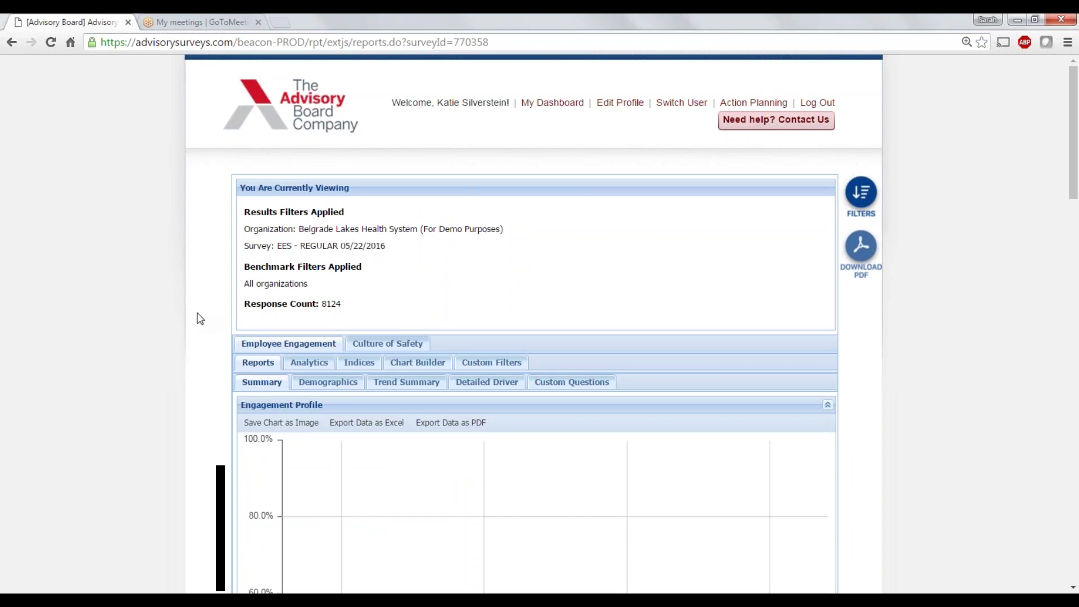
# Examine the Engagement Profile chart, comparing the Engaged score with its 25th to 90th percentile benchmarks
pyautogui.scroll(-3, 202, 336)
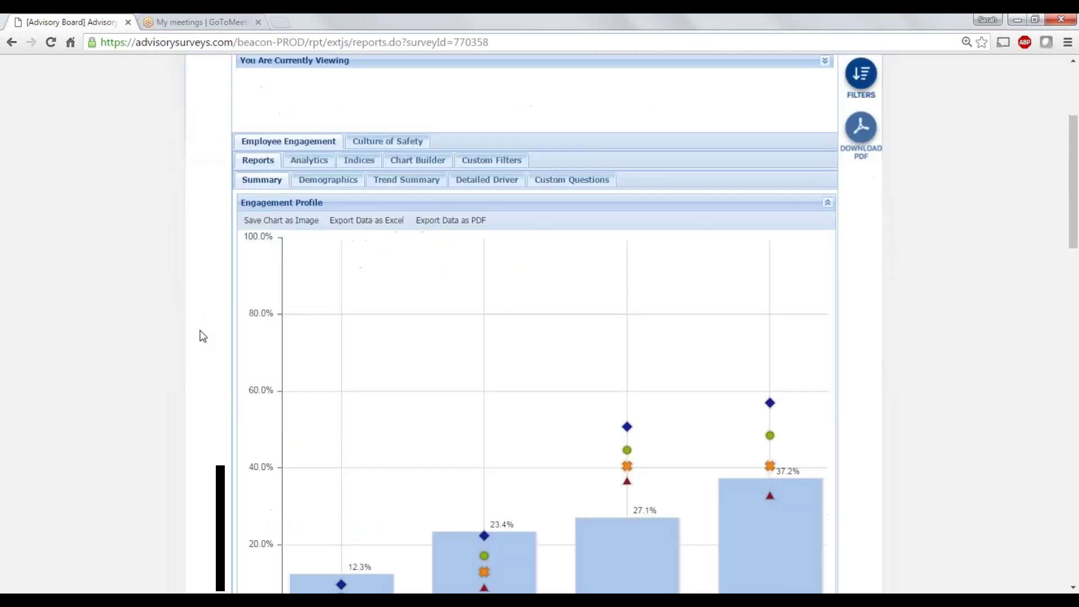
pyautogui.scroll(-1, 203, 336)
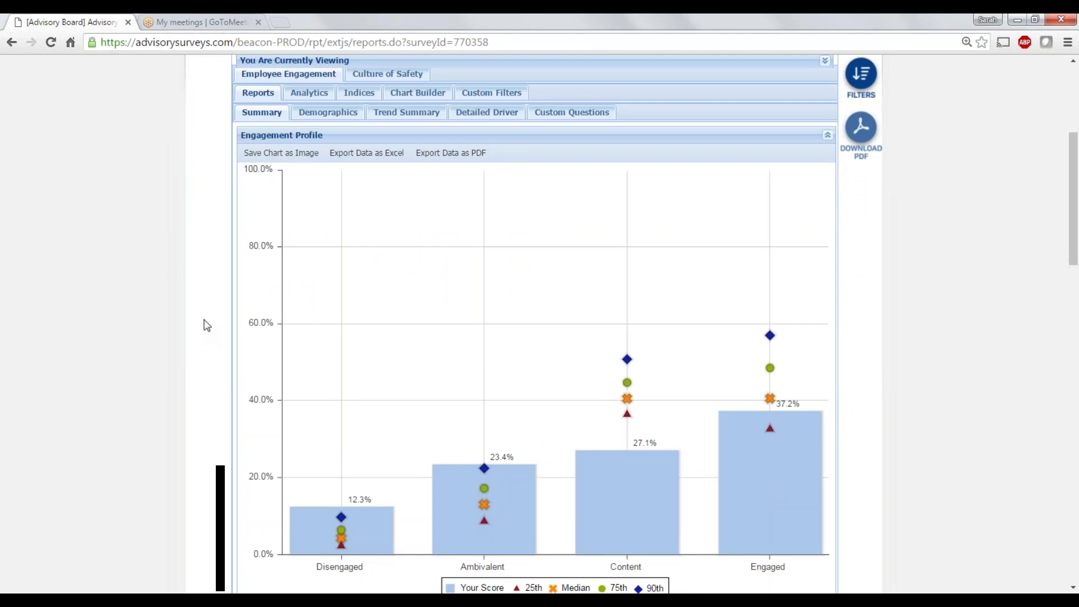
pyautogui.scroll(-1, 206, 325)
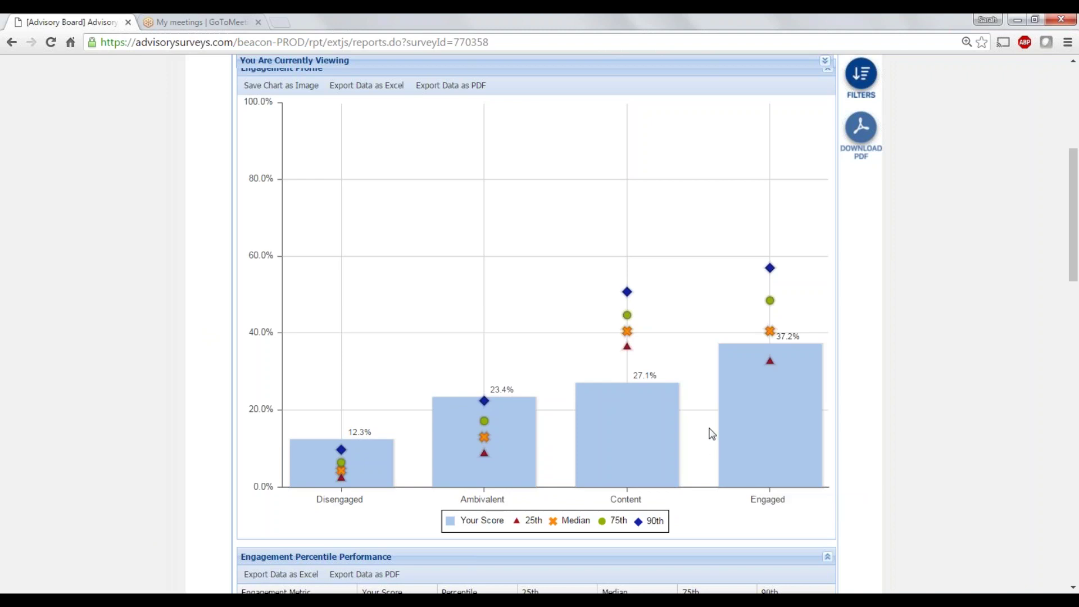
pyautogui.moveTo(730, 490)
pyautogui.moveTo(772, 364)
pyautogui.moveTo(771, 270)
# Examine the Engagement Index score and percentile in the Engagement Percentile Performance table
pyautogui.scroll(-3, 195, 311)
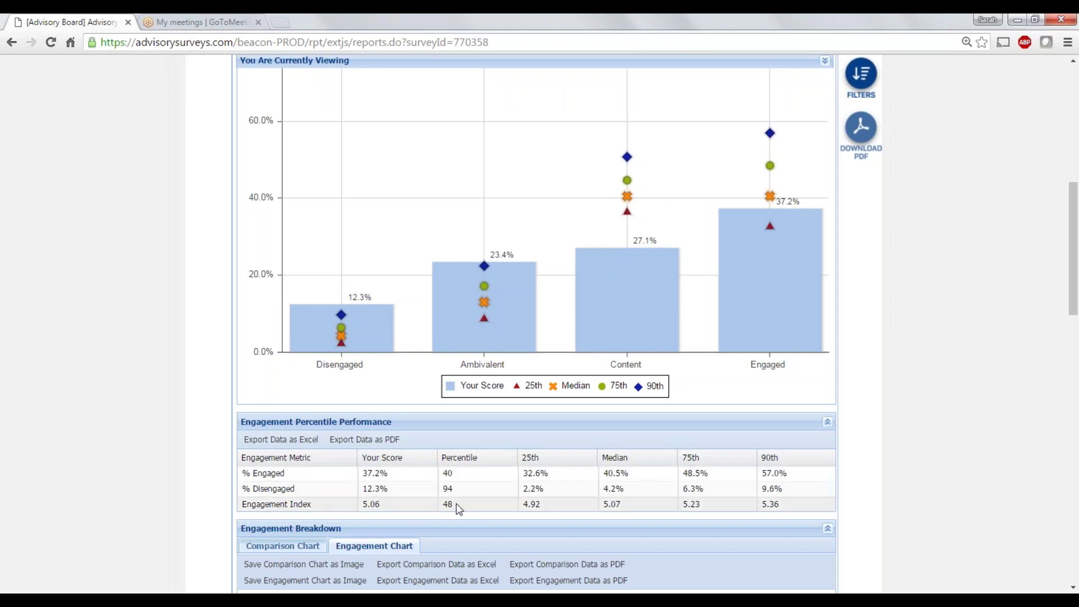
pyautogui.moveTo(404, 504); pyautogui.dragTo(360, 503)
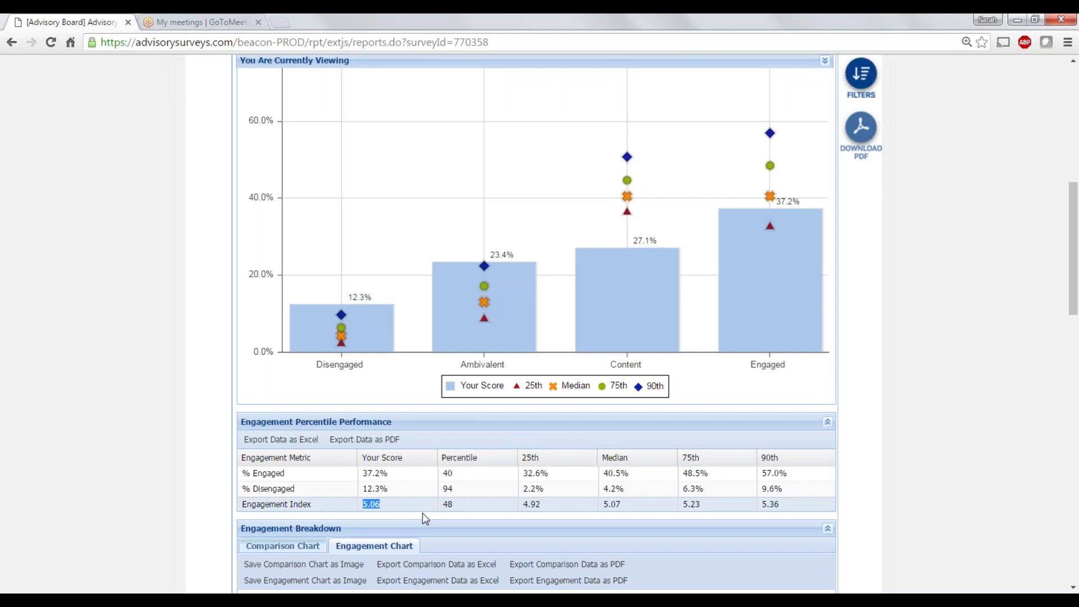
pyautogui.click(196, 418)
# Show the Engagement Breakdown comparison chart and compare disengaged, ambivalent, content and engaged shares from System Overall to Loudoun County Hospital
pyautogui.scroll(-7, 189, 336)
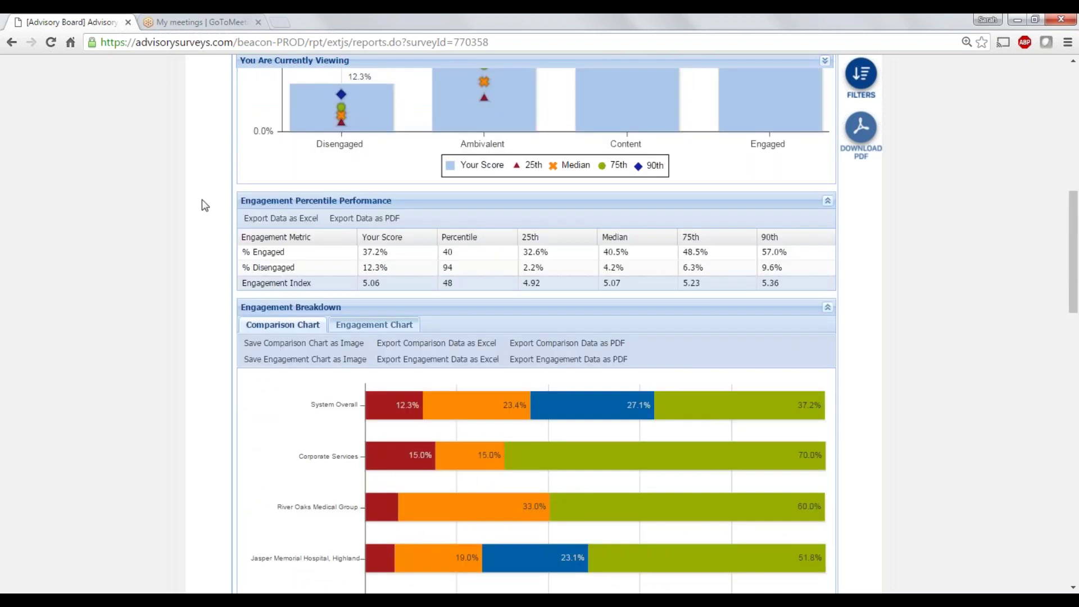
pyautogui.scroll(-4, 202, 200)
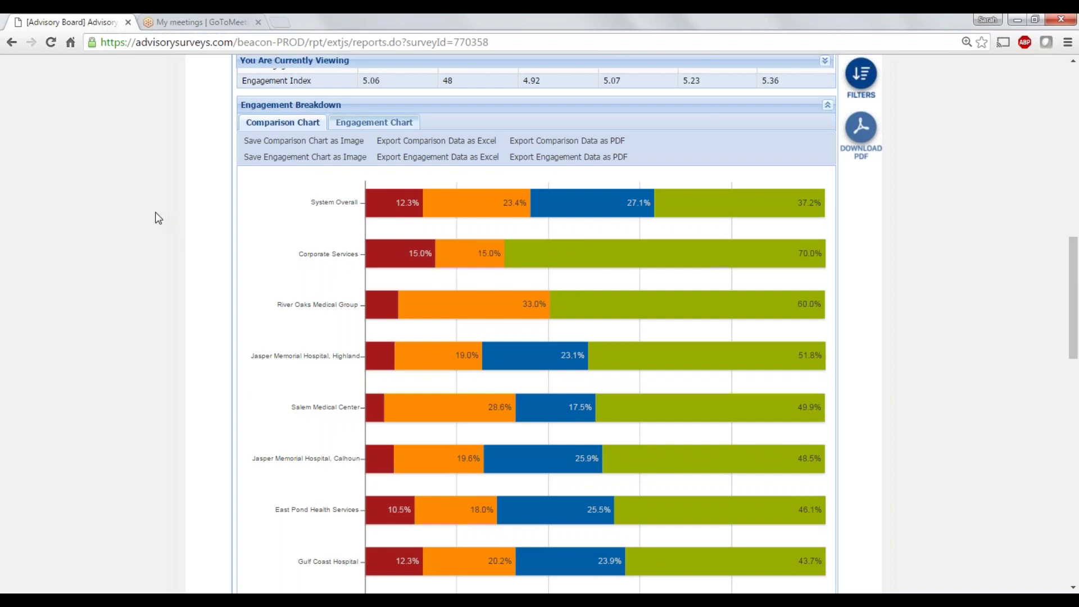
pyautogui.moveTo(400, 261)
pyautogui.scroll(-5, 220, 242)
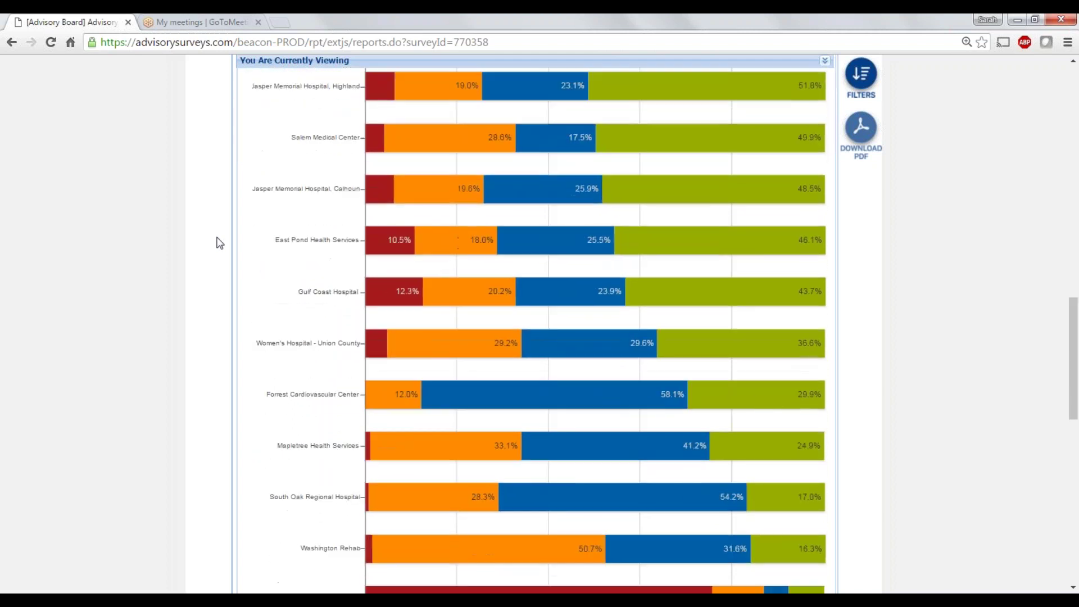
pyautogui.scroll(-3, 219, 243)
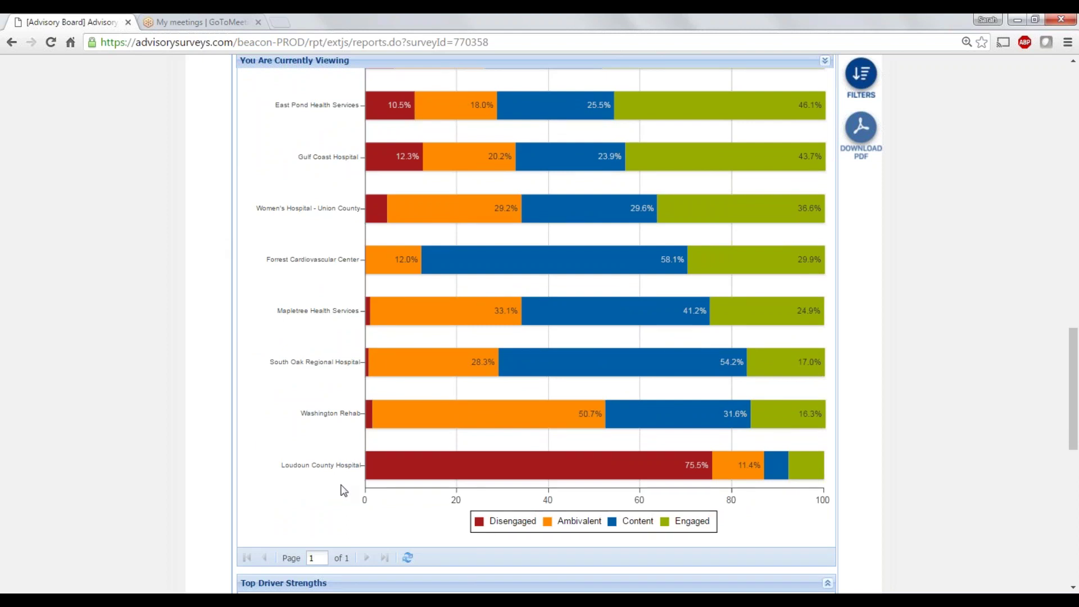
pyautogui.moveTo(813, 471)
pyautogui.scroll(6, 194, 246)
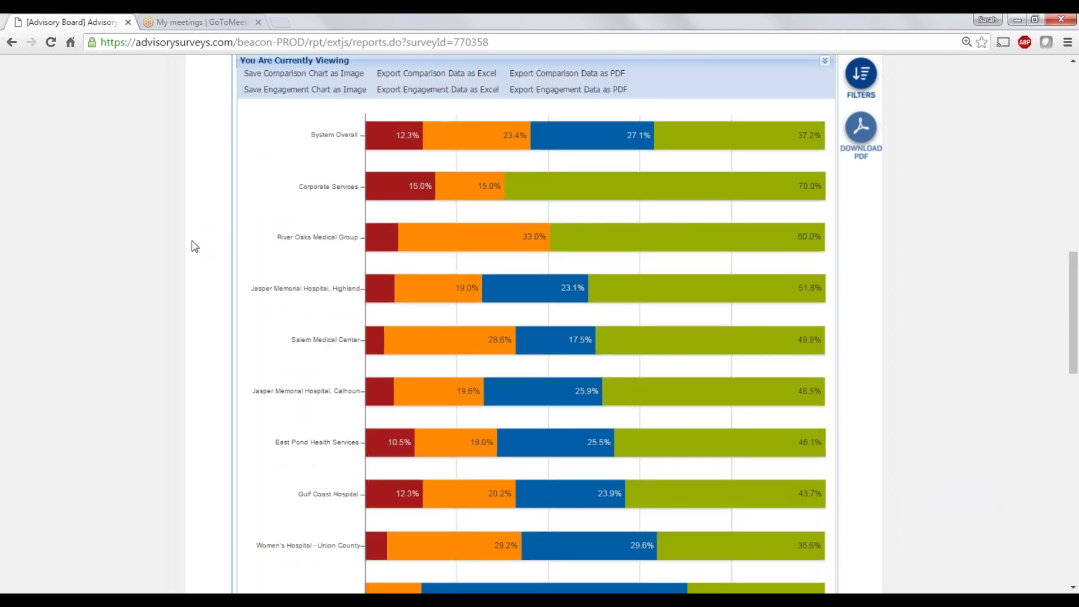
pyautogui.scroll(1, 194, 246)
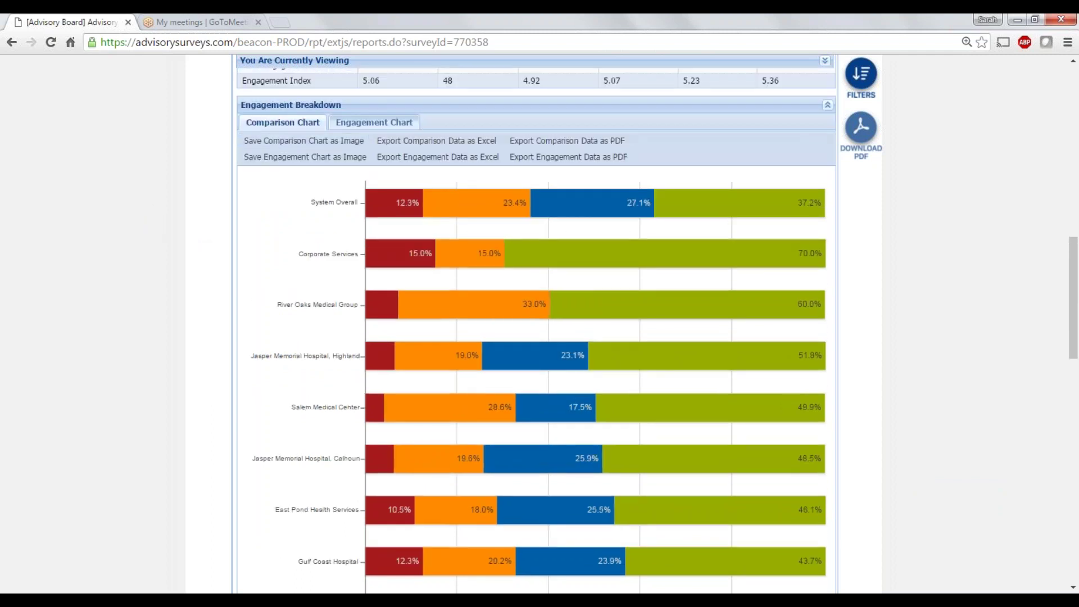
# Switch the Engagement Breakdown to the engagement chart and examine each facility's score against the benchmarks
pyautogui.click(362, 124)
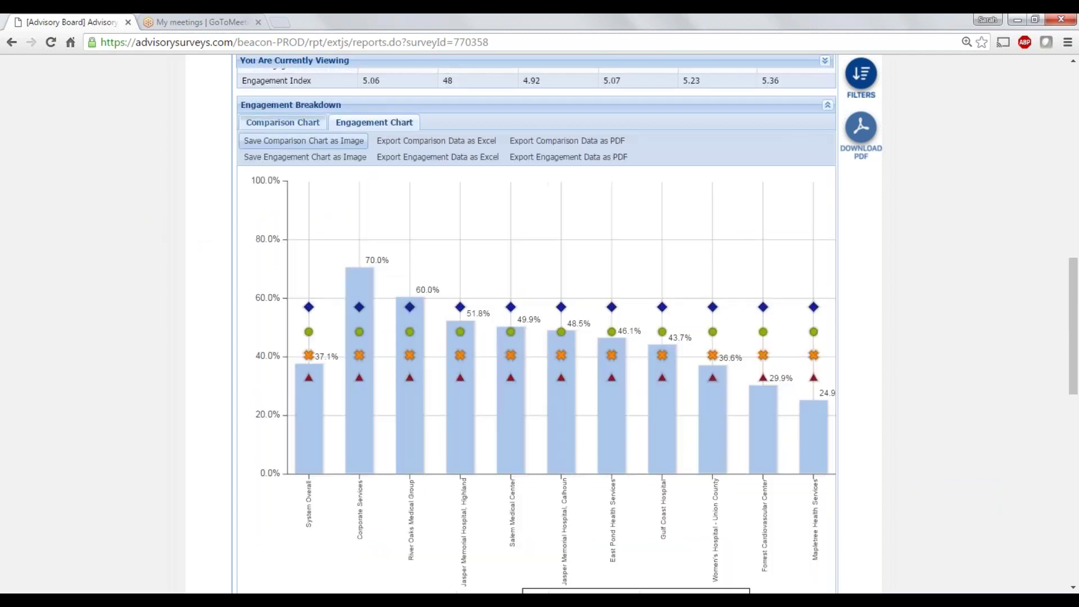
pyautogui.scroll(-1, 205, 187)
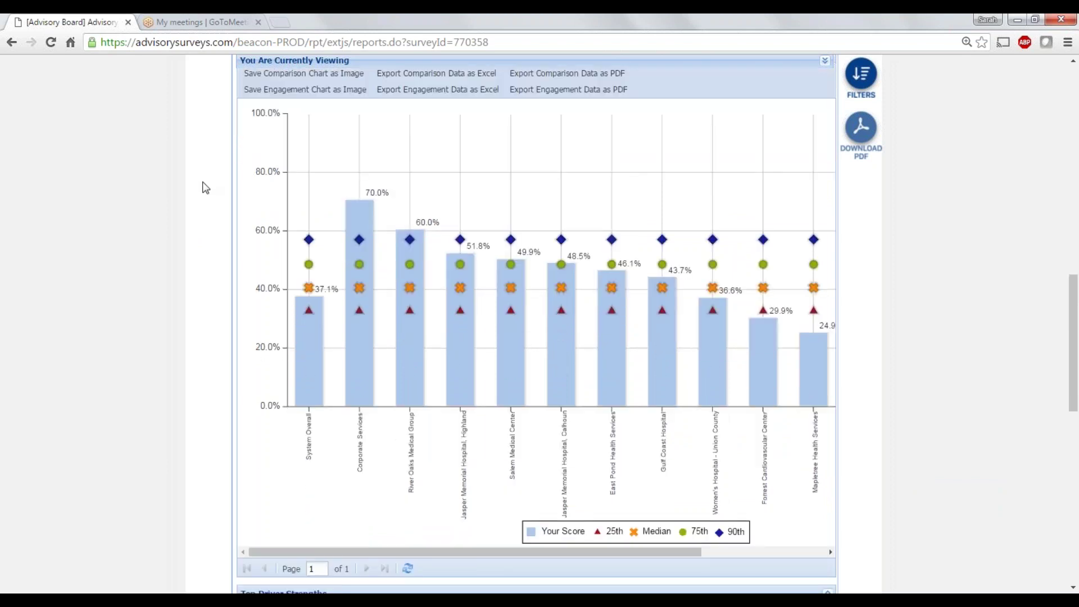
pyautogui.moveTo(424, 554); pyautogui.dragTo(390, 536)
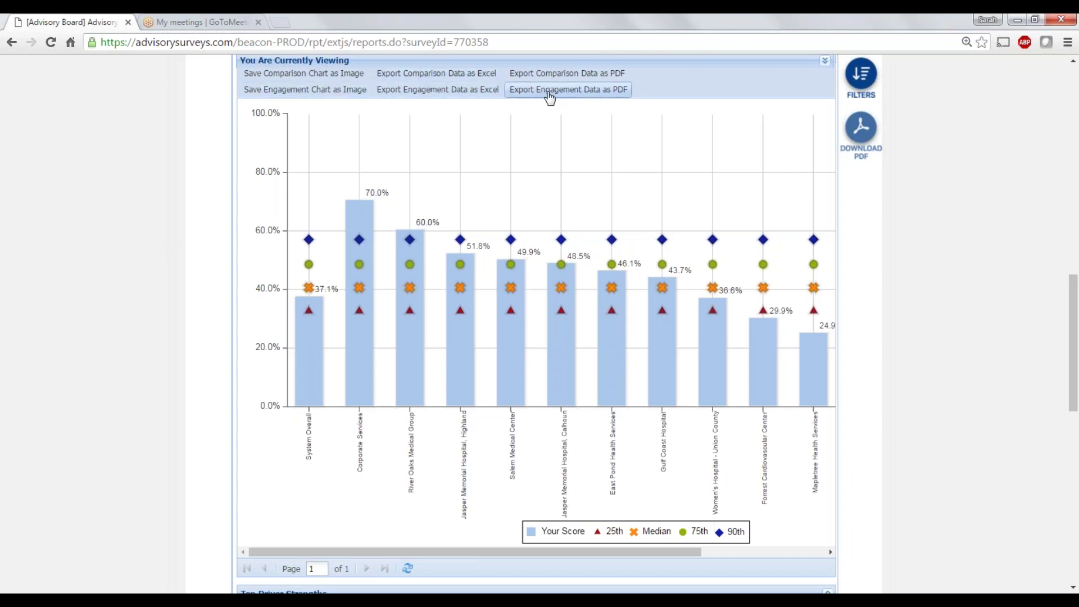
# Review the driver tables and view the best practices for "I am kept informed of the organization's future plans and direction", closing them when done
pyautogui.scroll(-7, 225, 234)
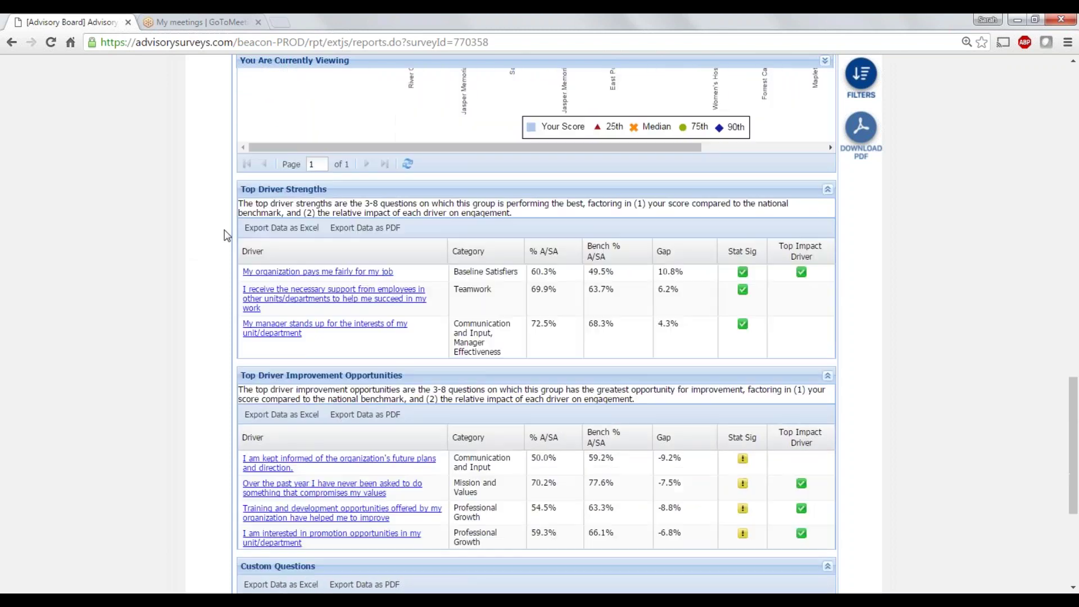
pyautogui.scroll(-1, 225, 235)
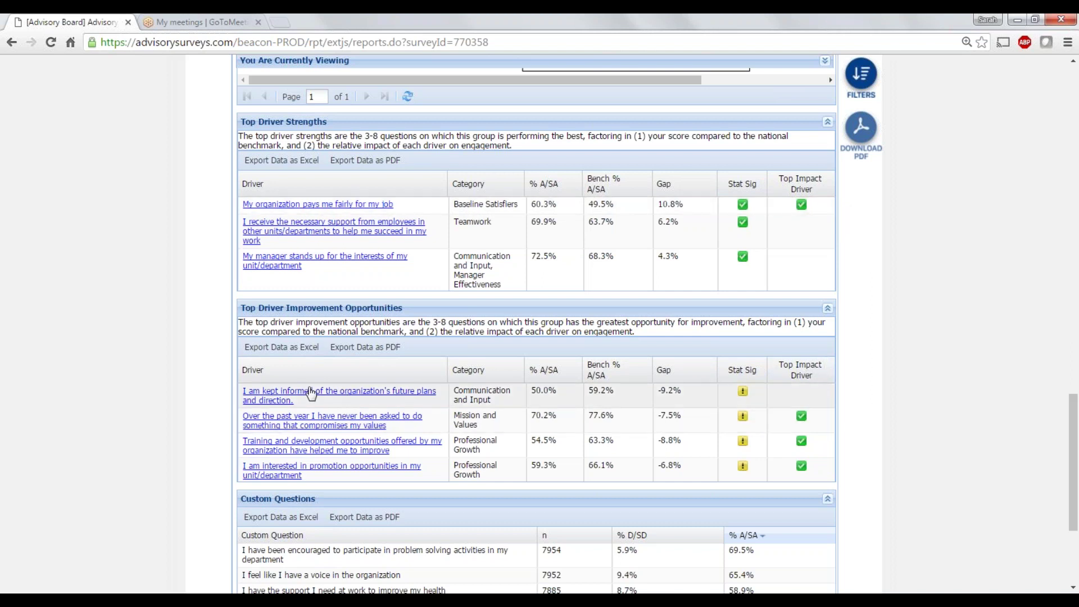
pyautogui.scroll(-1, 211, 370)
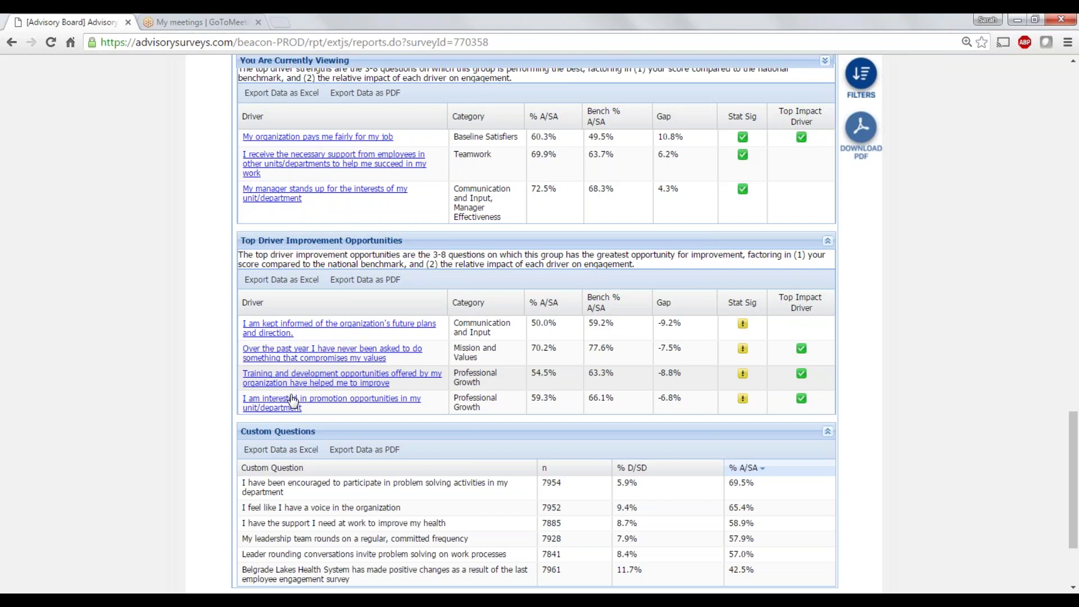
pyautogui.click(290, 334)
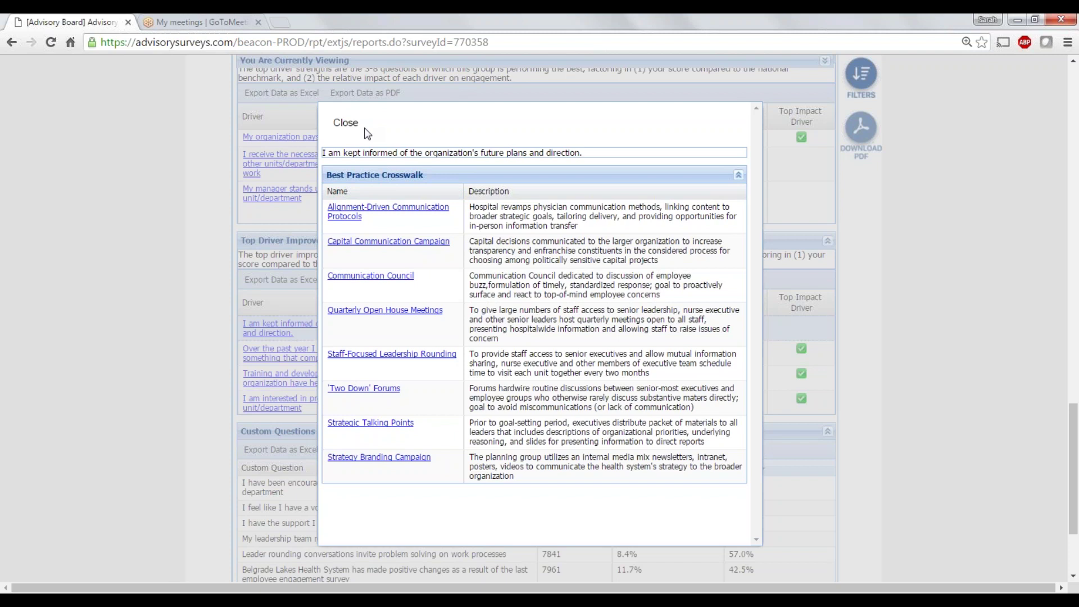
pyautogui.click(346, 123)
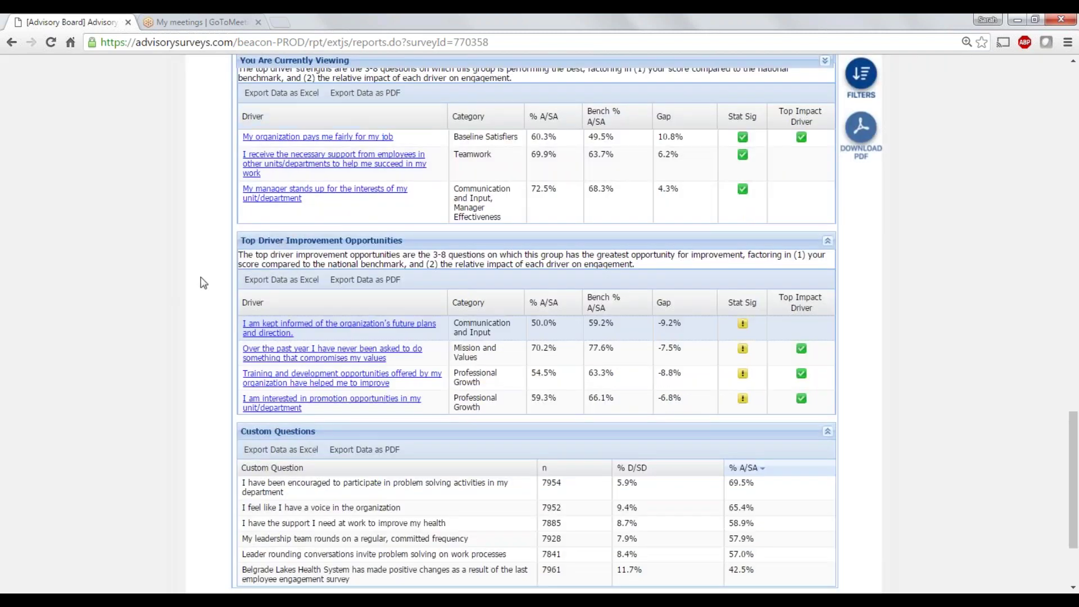
# Review the Custom Questions results at the end of the summary and open the Demographics report
pyautogui.scroll(-2, 203, 283)
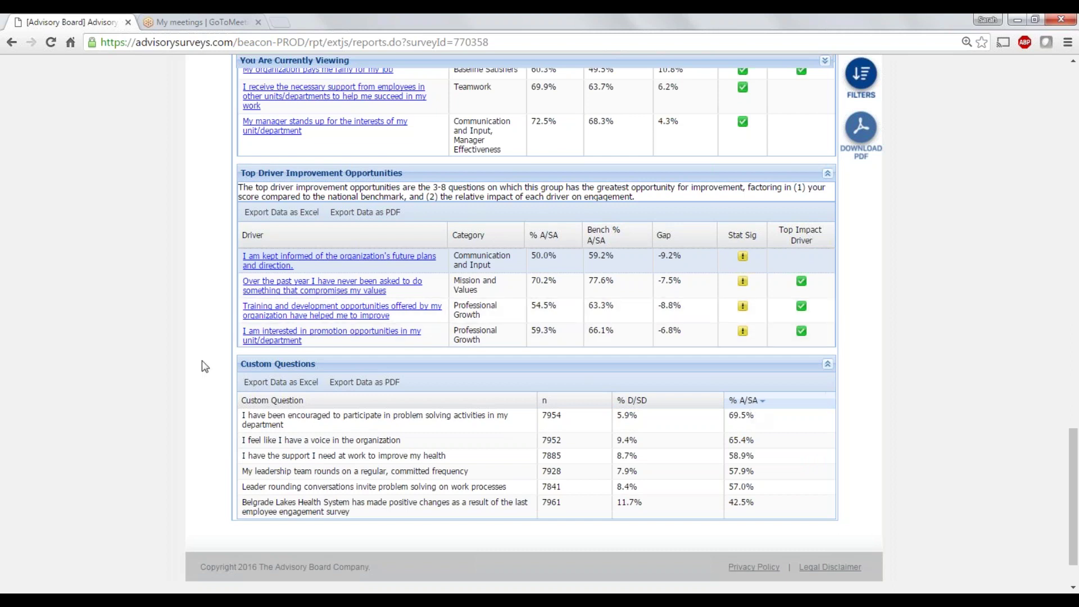
pyautogui.scroll(10, 204, 365)
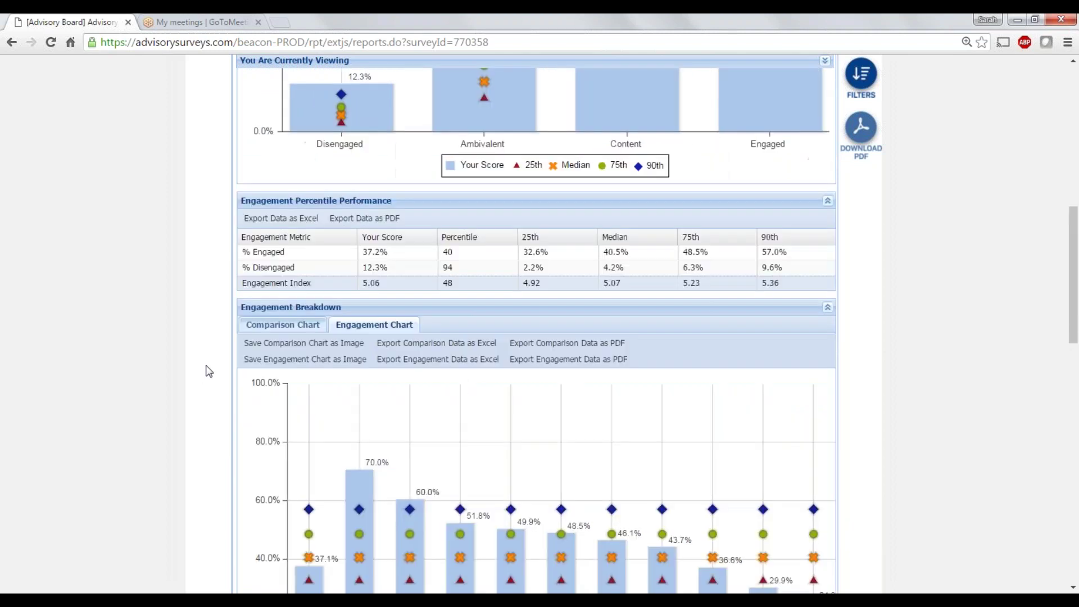
pyautogui.scroll(10, 208, 371)
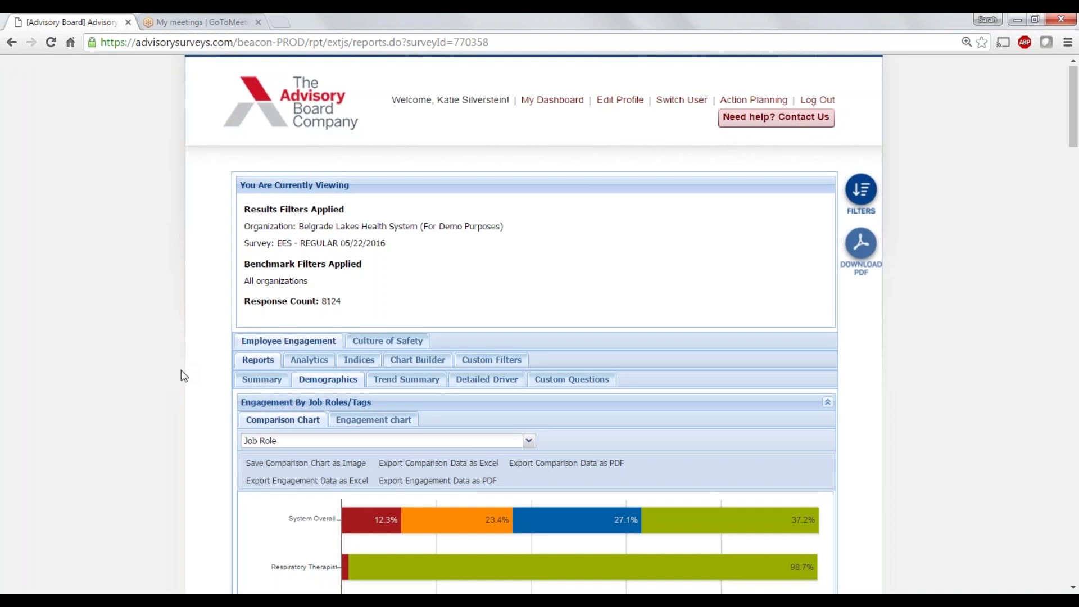
# Examine the Engagement By Job Roles/Tags comparison chart, comparing engagement shares from System Overall through RN
pyautogui.scroll(-3, 181, 370)
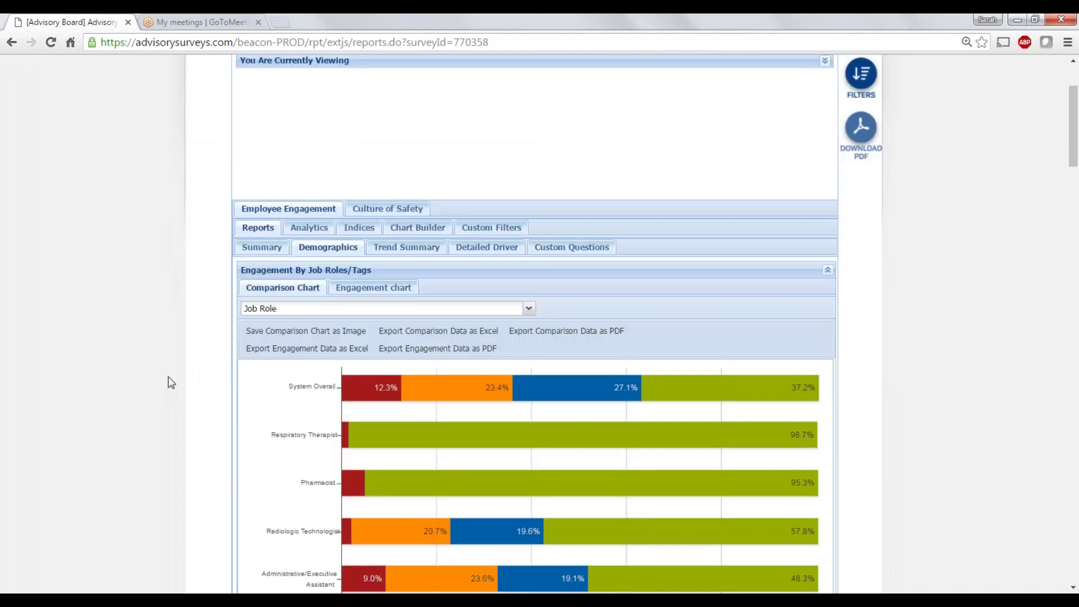
pyautogui.scroll(-1, 181, 383)
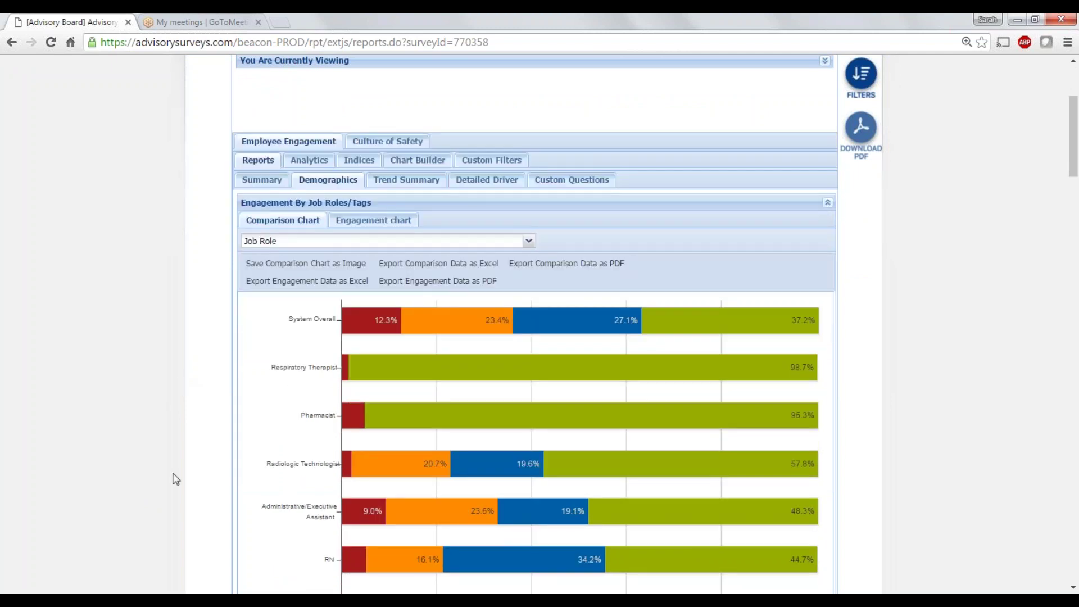
pyautogui.moveTo(516, 524)
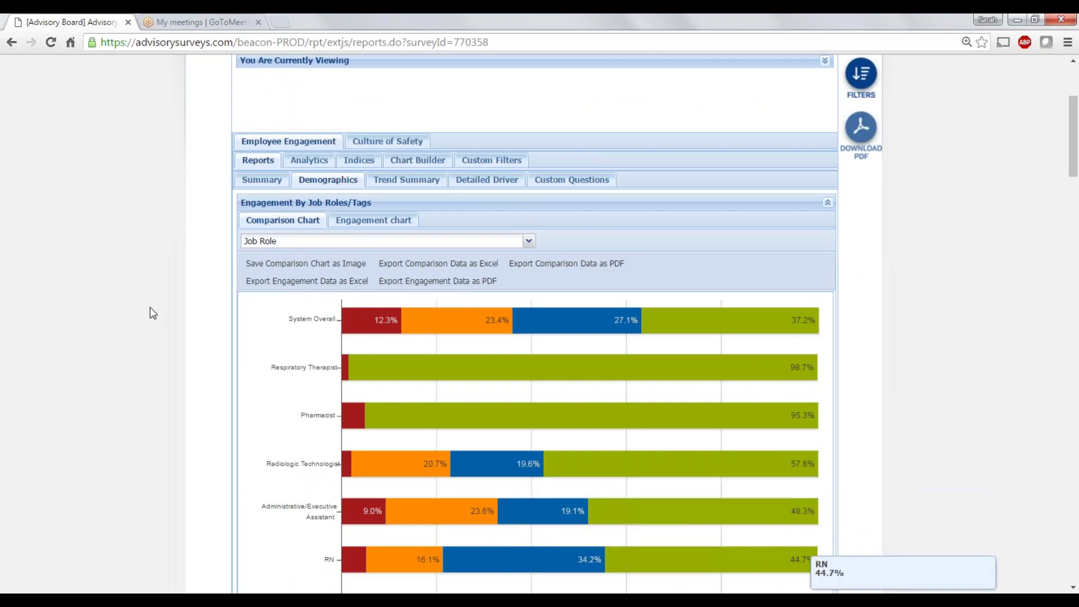
pyautogui.scroll(-1, 173, 293)
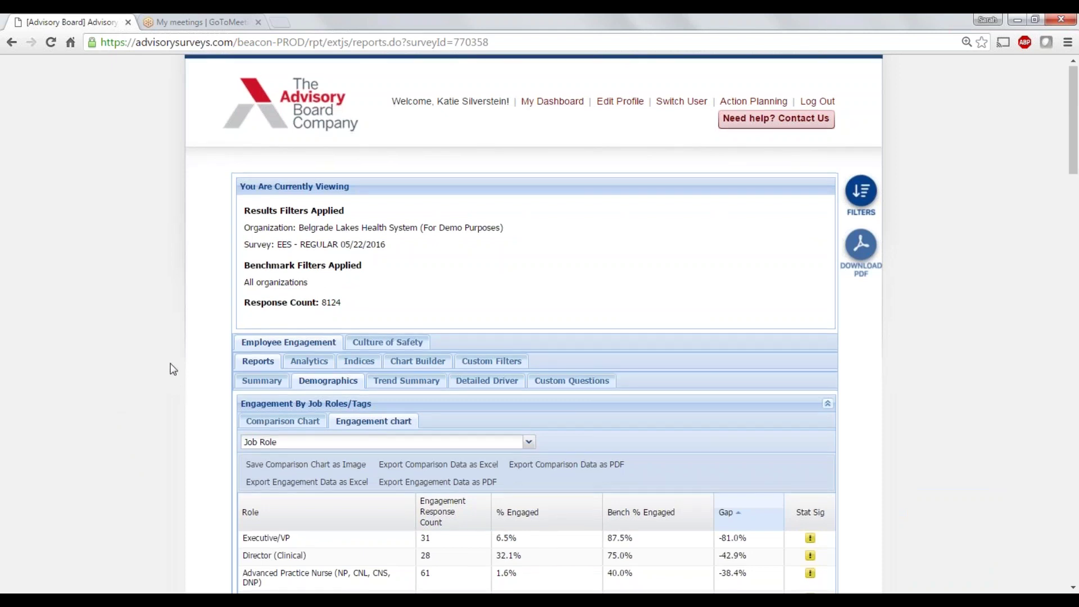
# Show the job role engagement chart, compare each role's engagement with its benchmark, and view the Gap column's sort options without applying one
pyautogui.scroll(-3, 170, 363)
pyautogui.scroll(-3, 172, 365)
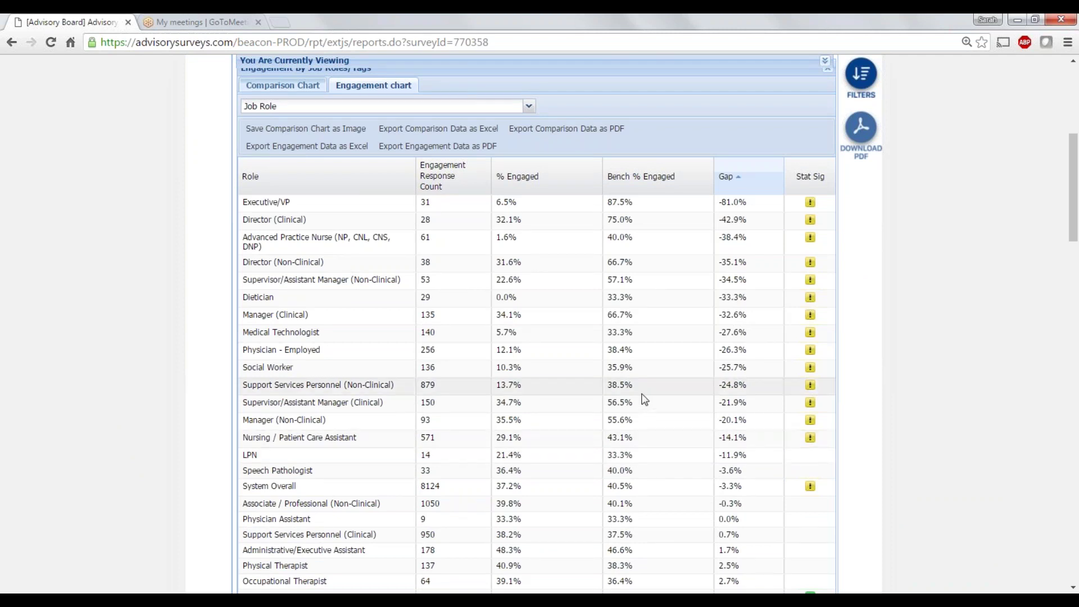
pyautogui.scroll(-1, 646, 400)
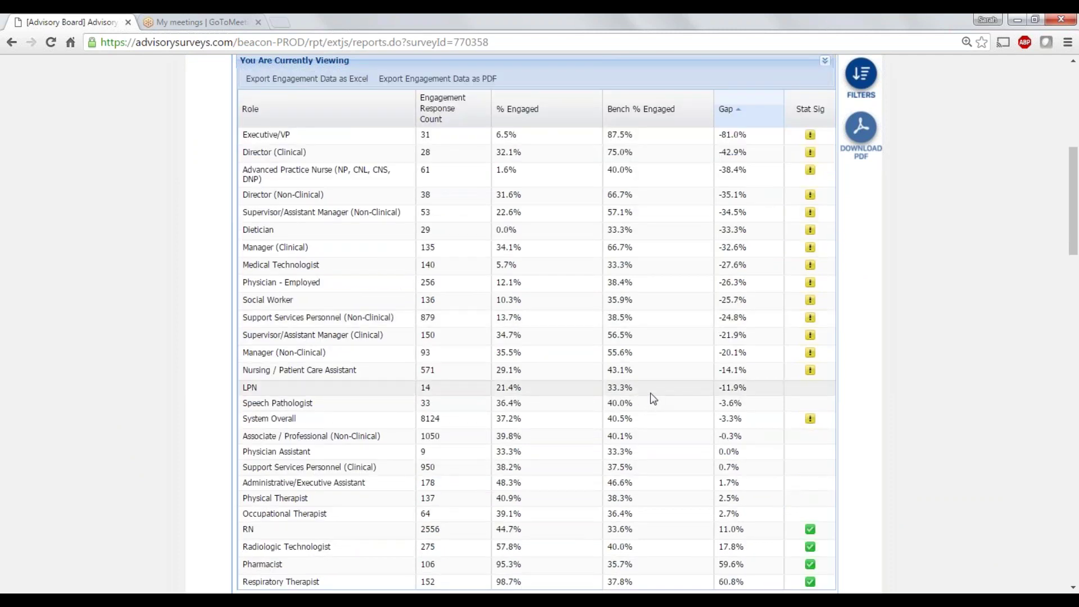
pyautogui.click(778, 108)
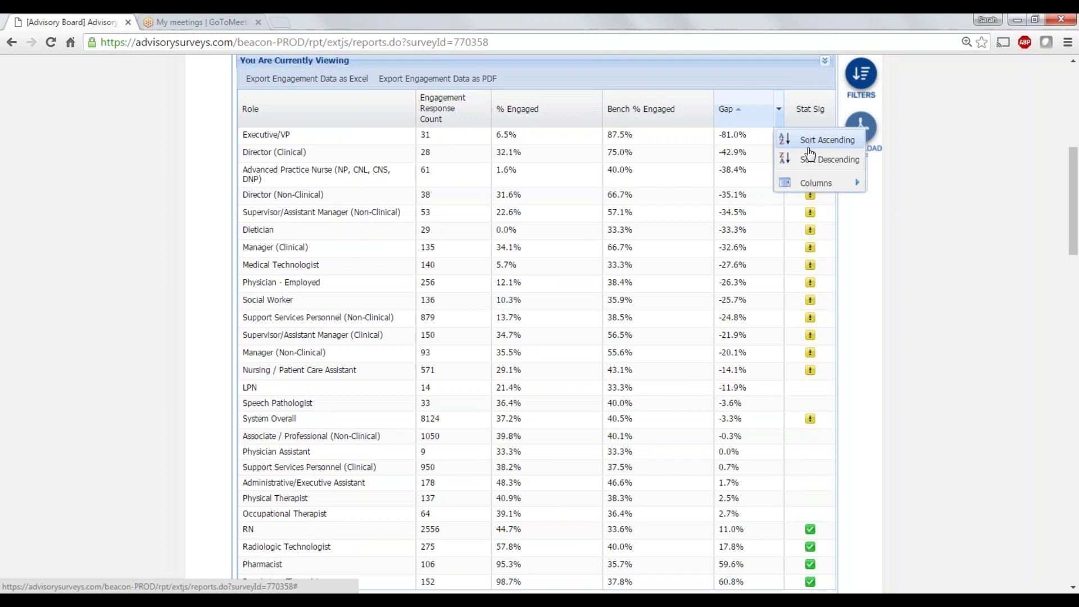
pyautogui.click(879, 325)
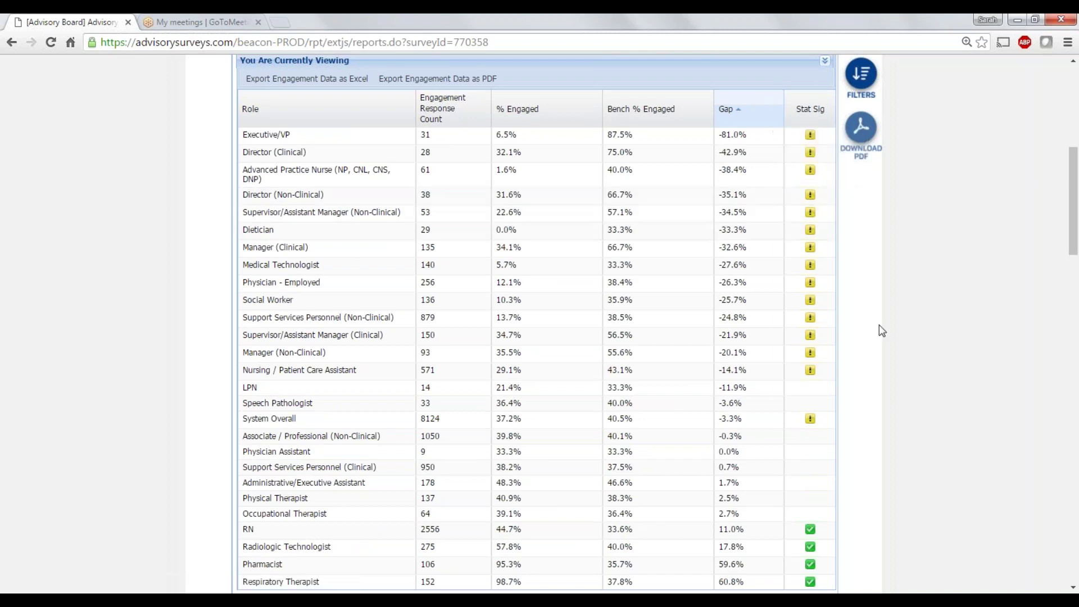
# Review the engagement charts by tenure, shift and employment status in the Demographics report, ending back at its beginning
pyautogui.scroll(-3, 869, 322)
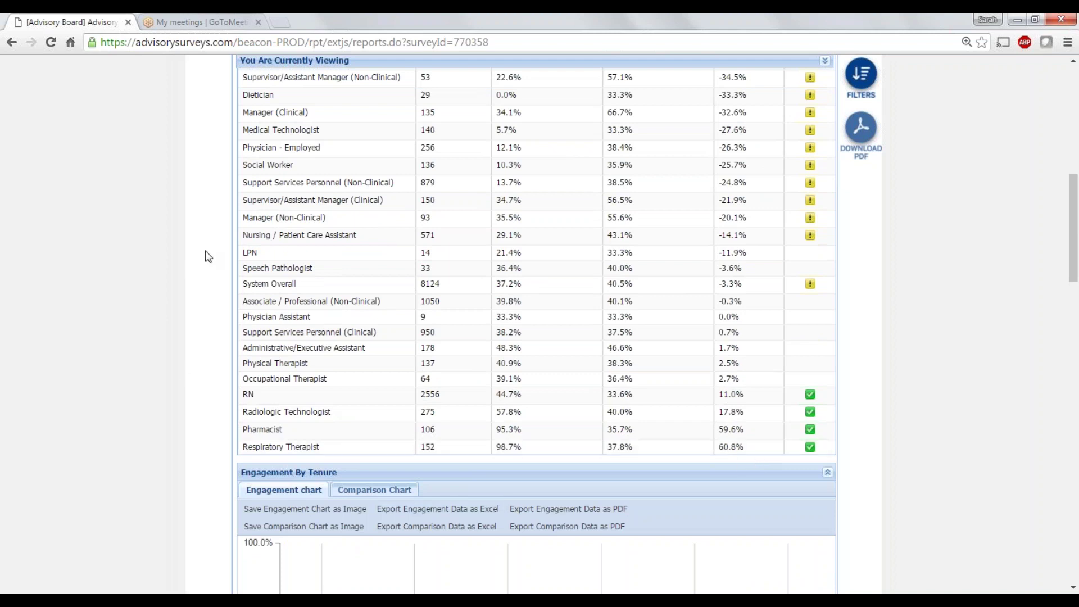
pyautogui.scroll(-7, 188, 256)
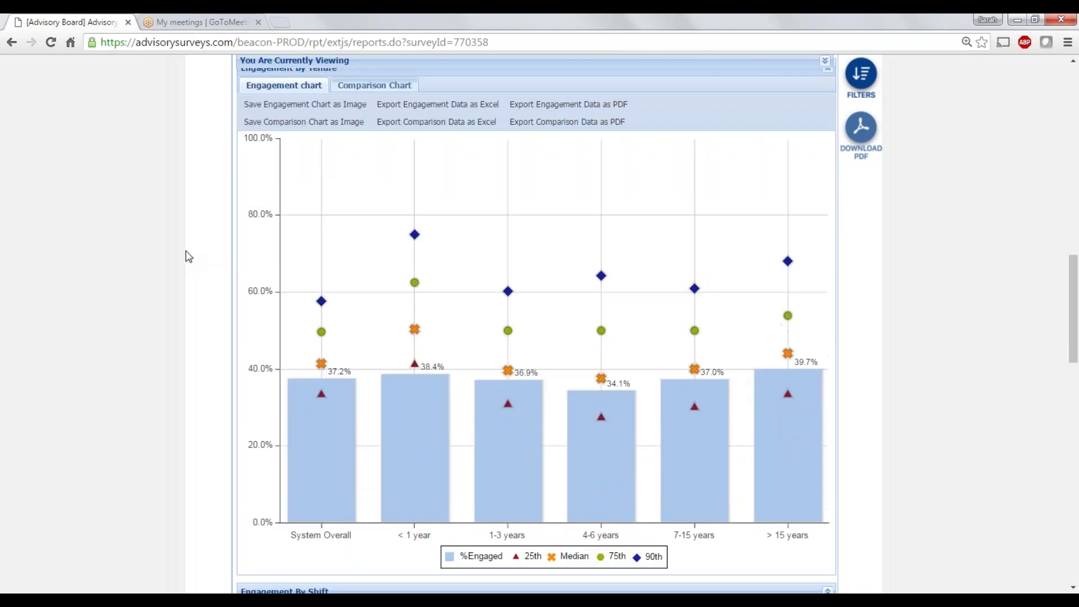
pyautogui.scroll(-8, 188, 256)
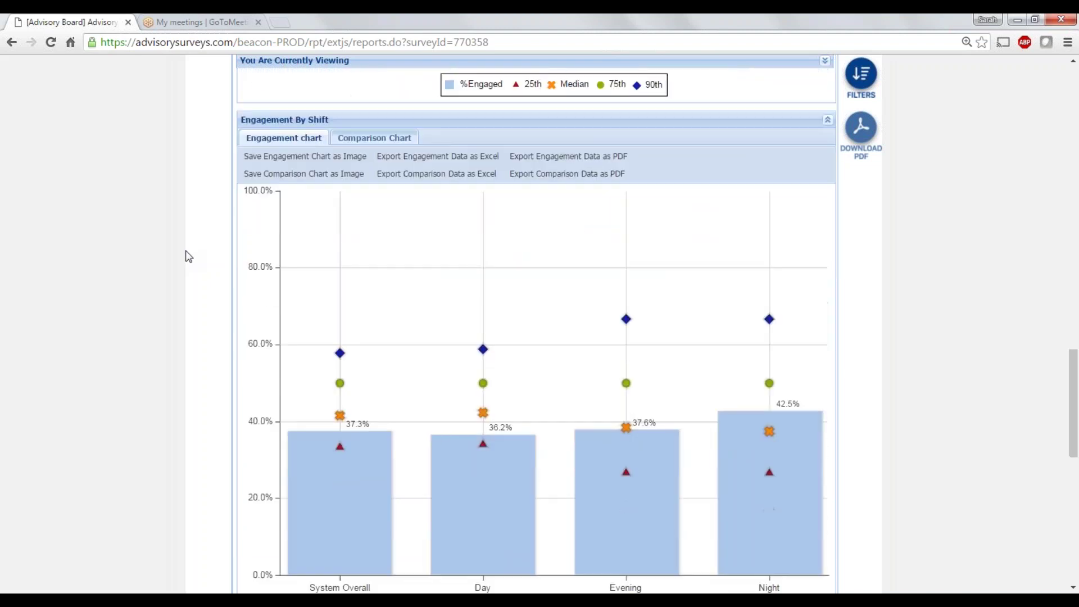
pyautogui.scroll(-9, 188, 256)
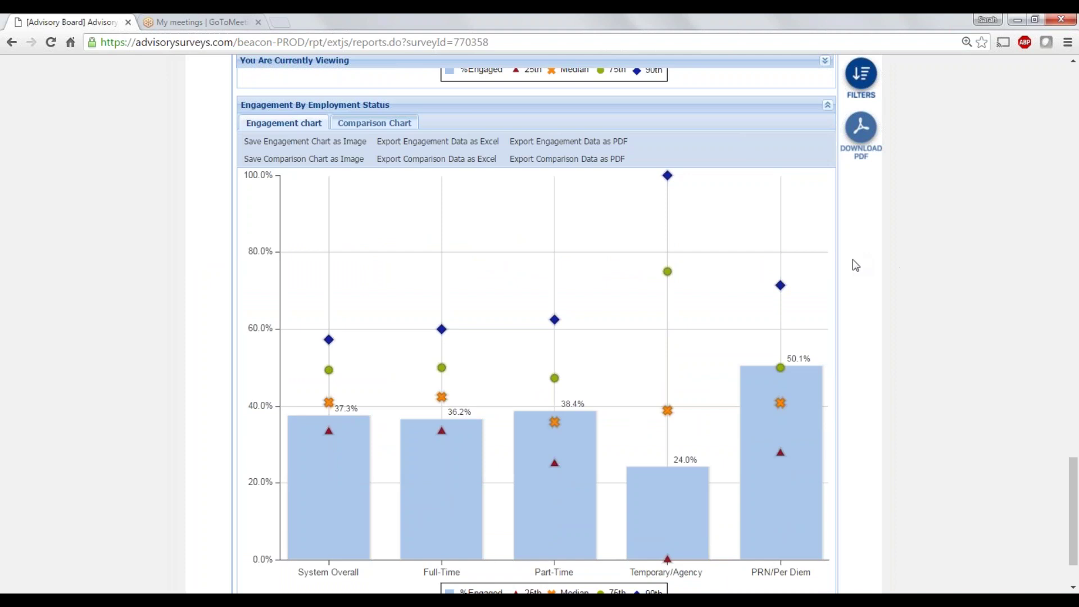
pyautogui.scroll(15, 852, 258)
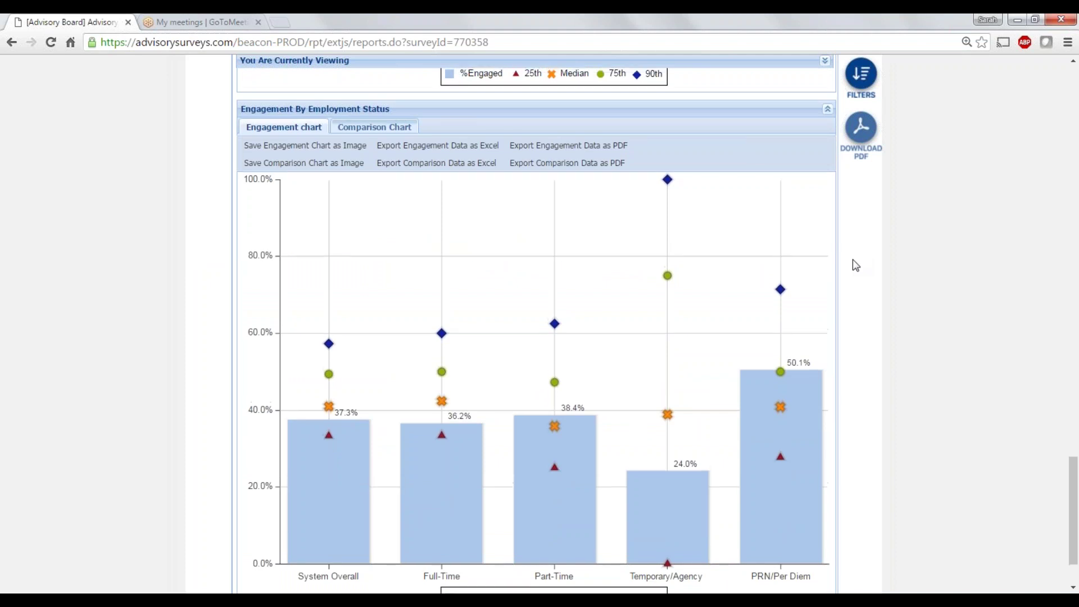
pyautogui.scroll(8, 853, 260)
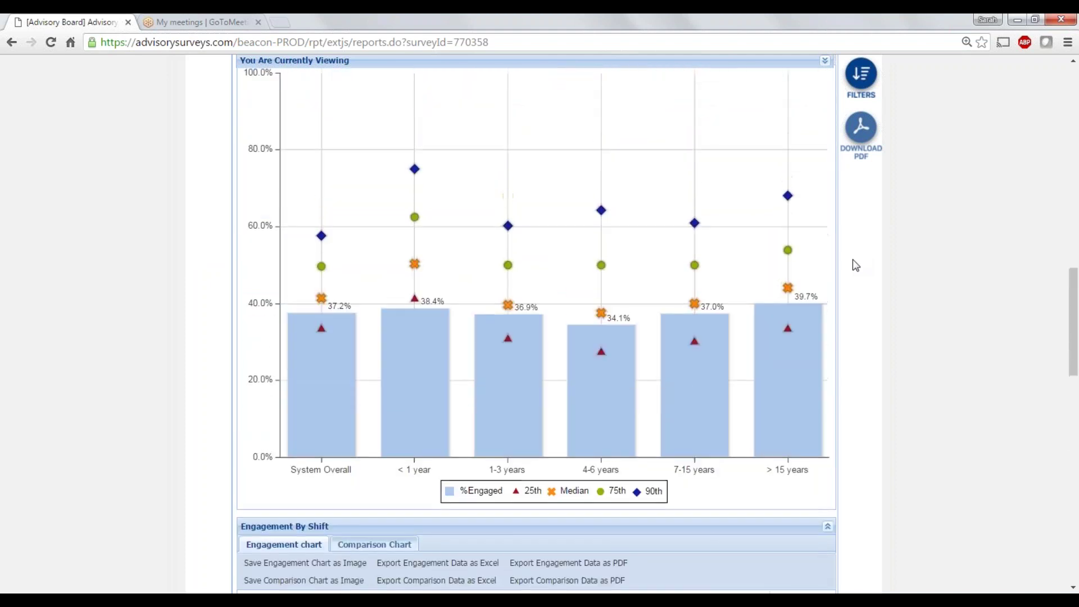
pyautogui.scroll(8, 852, 260)
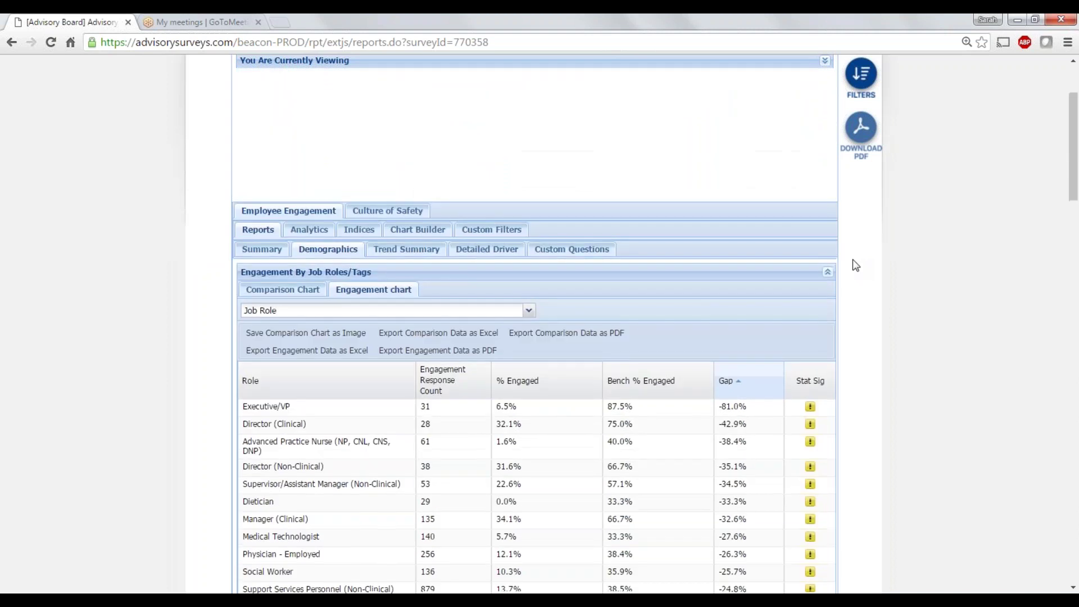
pyautogui.scroll(3, 853, 261)
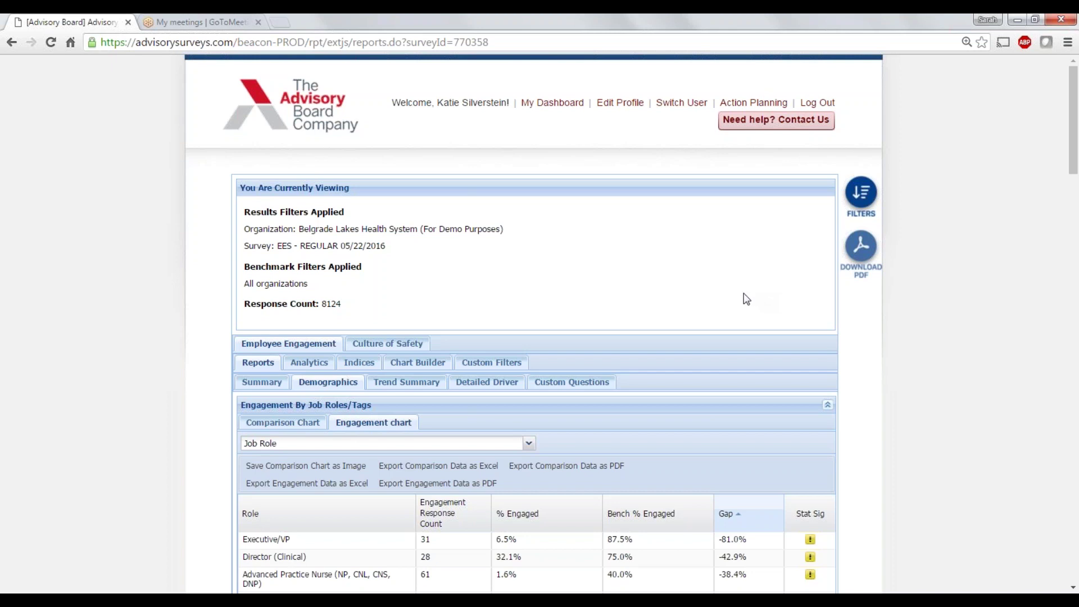
# Open the Trend Summary report and review the engagement trend chart, percentile trend, facility breakdown and trended driver performance
pyautogui.click(397, 388)
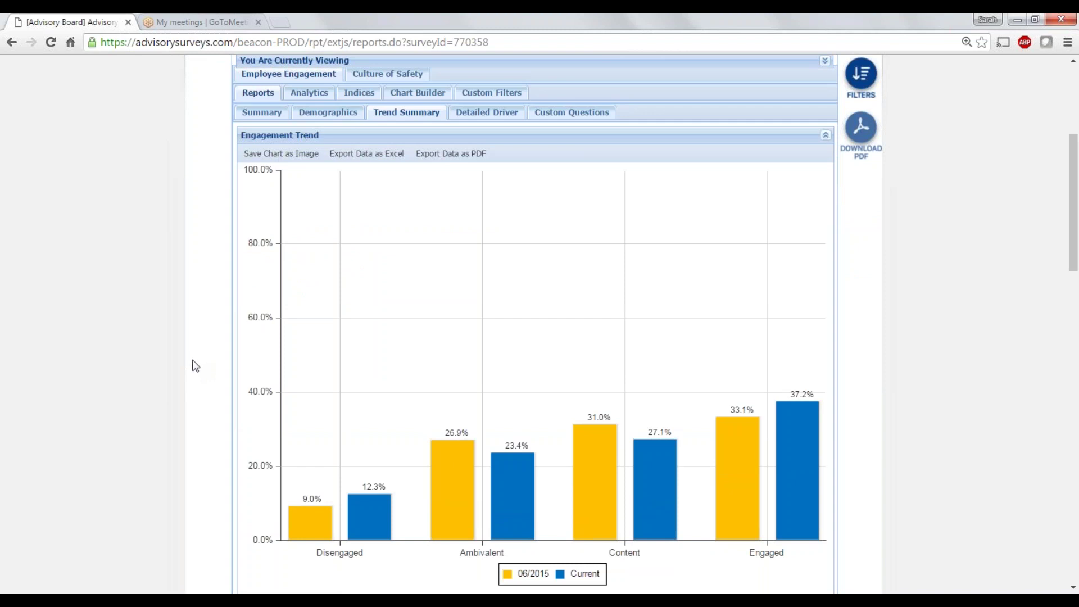
pyautogui.scroll(-10, 195, 366)
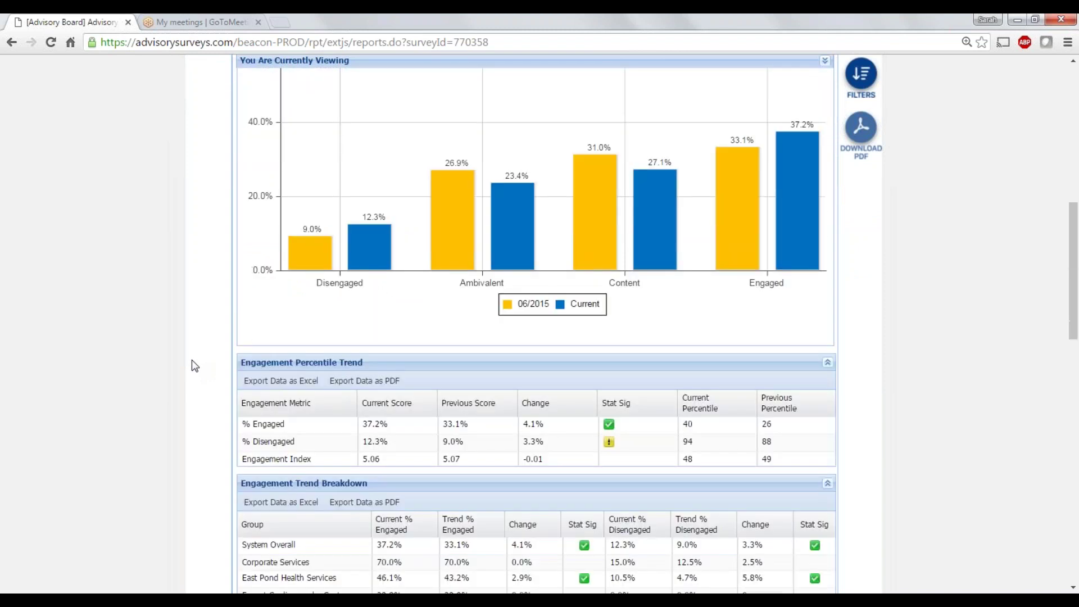
pyautogui.scroll(-1, 195, 366)
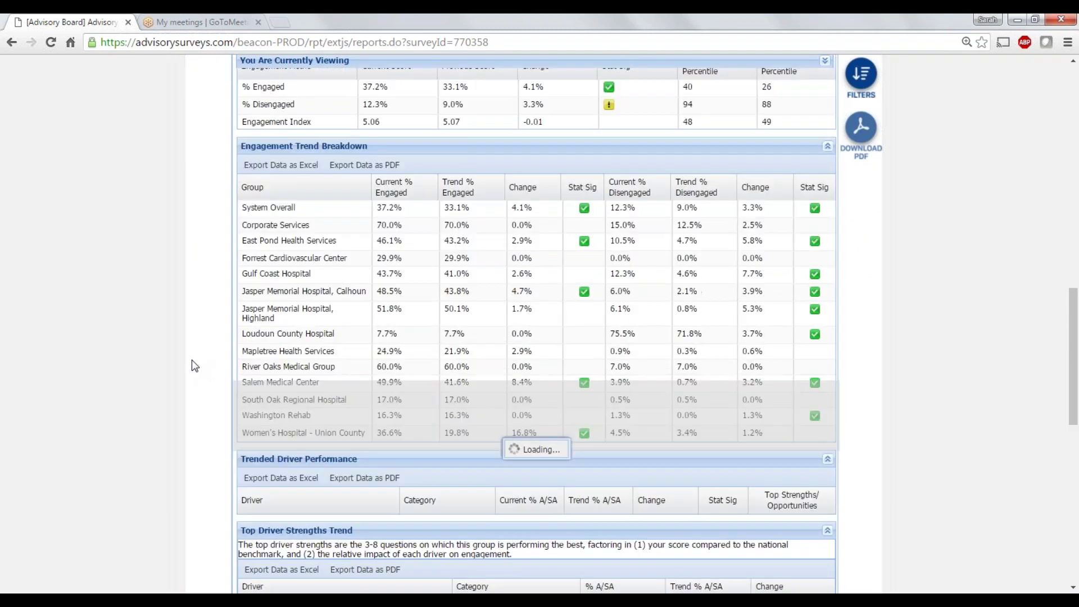
pyautogui.scroll(-8, 195, 366)
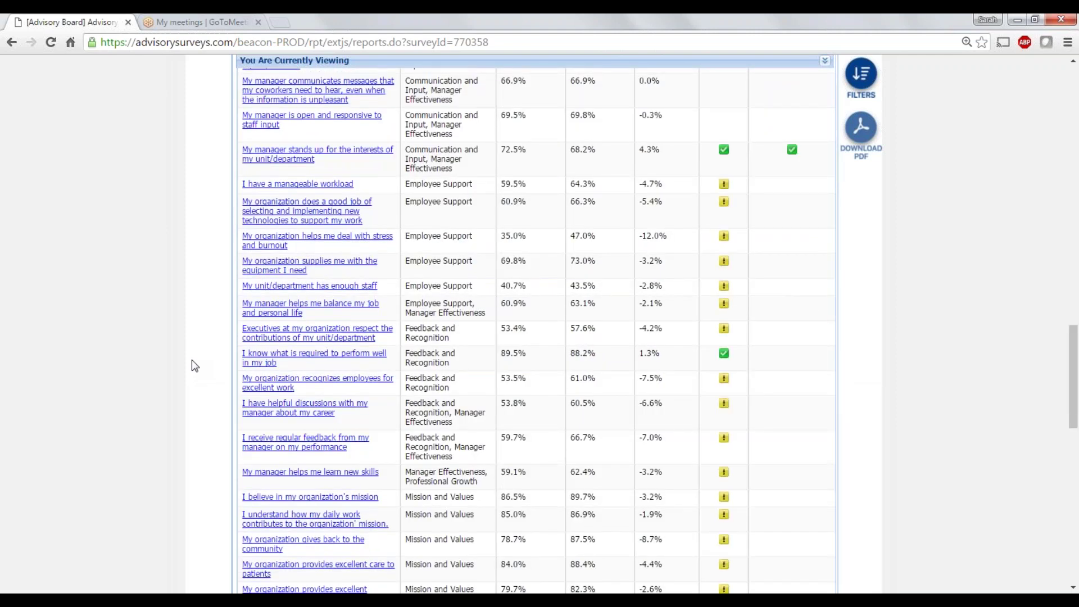
pyautogui.scroll(15, 191, 366)
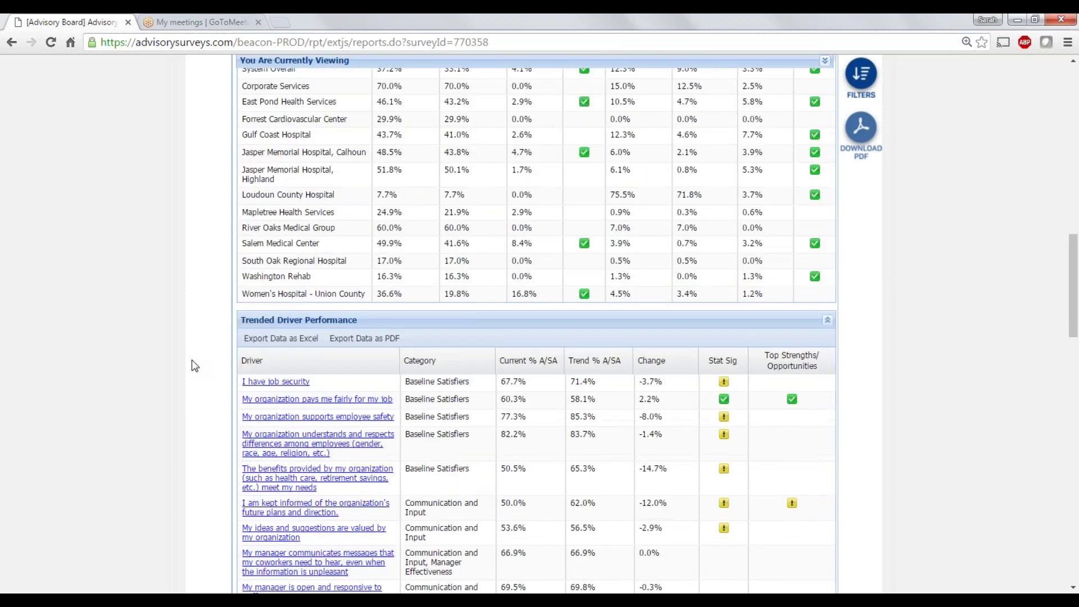
pyautogui.scroll(5, 192, 361)
pyautogui.scroll(4, 191, 362)
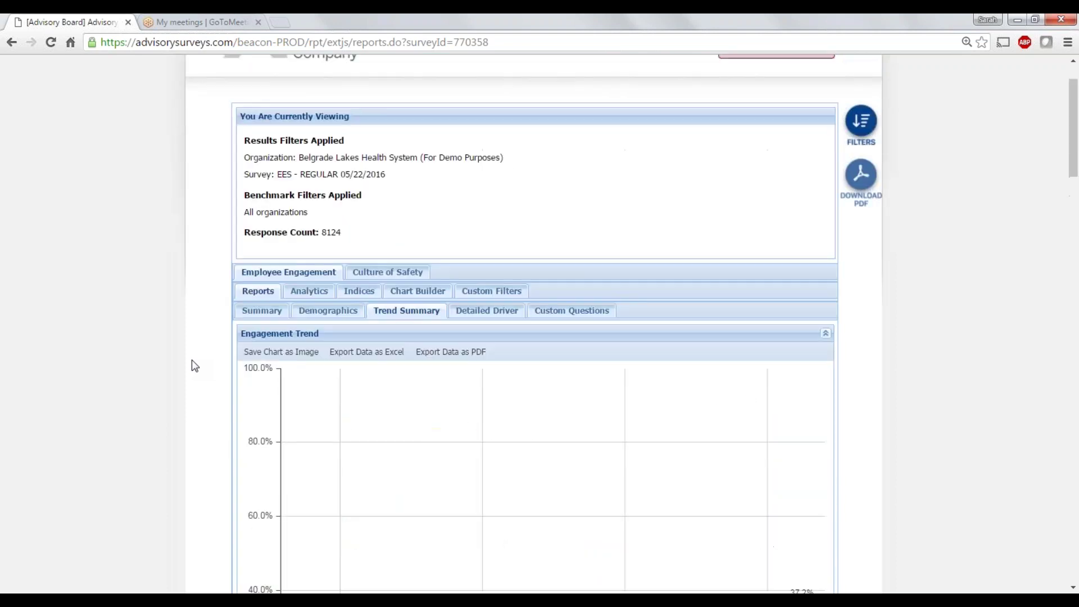
pyautogui.scroll(2, 187, 362)
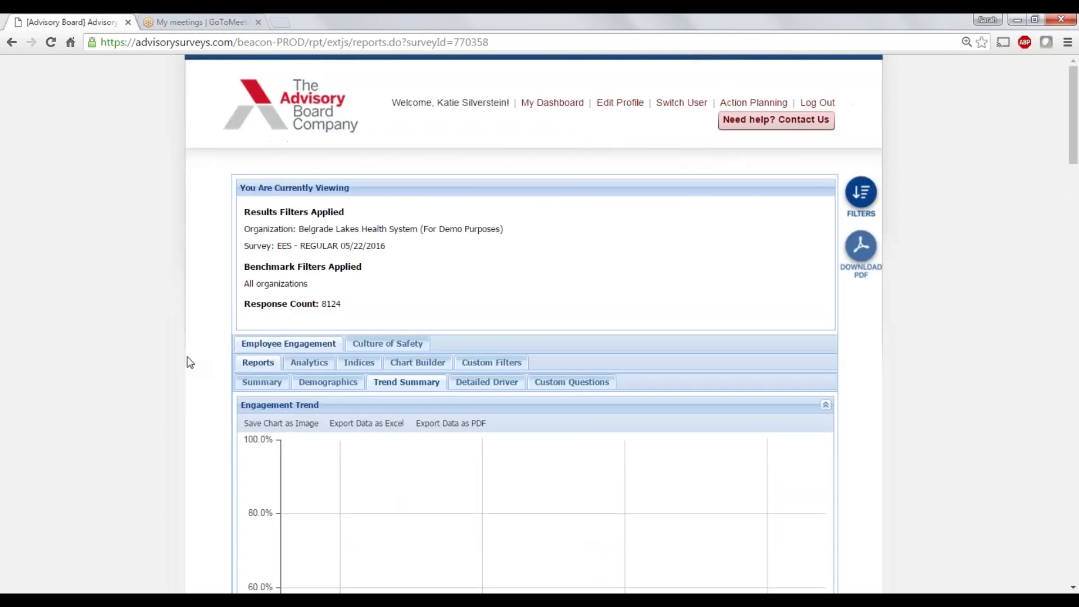
# Open the Detailed Driver report and examine the driver category performance chart and the Likert category distribution
pyautogui.click(482, 384)
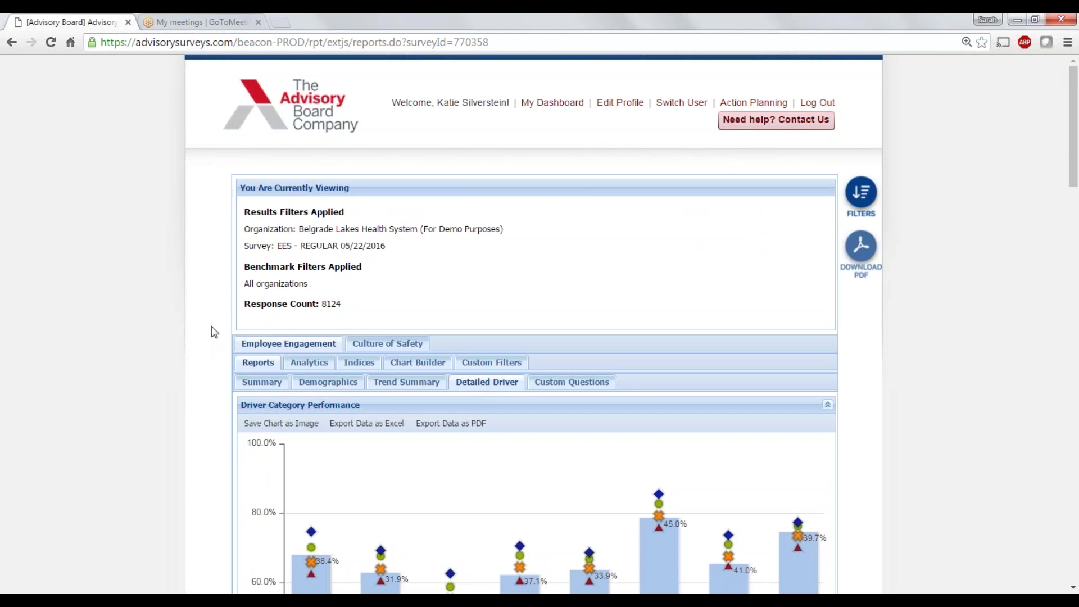
pyautogui.scroll(-3, 205, 355)
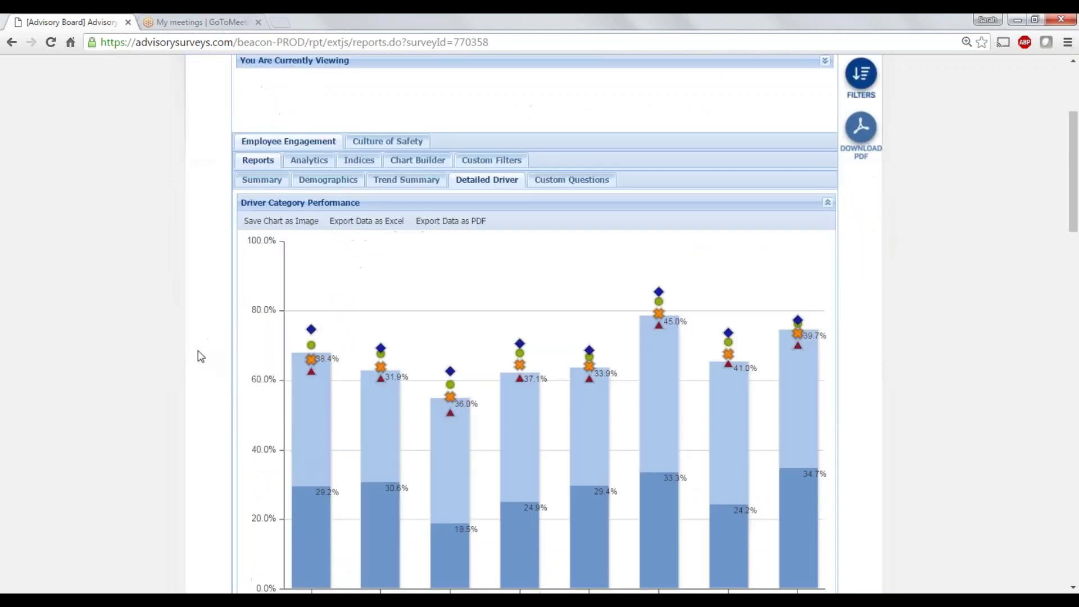
pyautogui.scroll(-2, 200, 356)
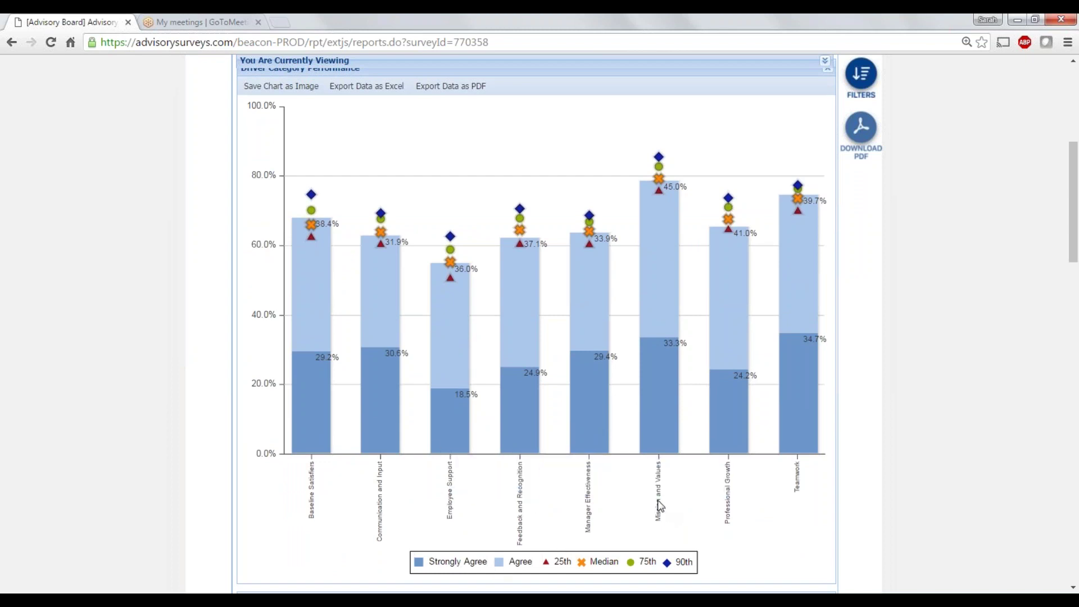
pyautogui.moveTo(667, 434)
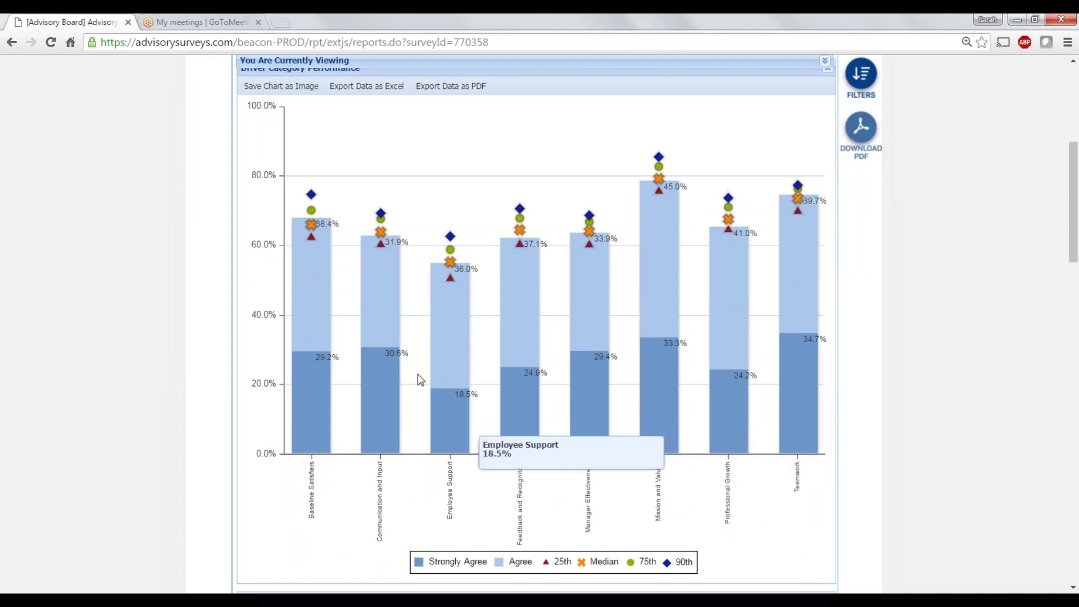
pyautogui.moveTo(469, 348)
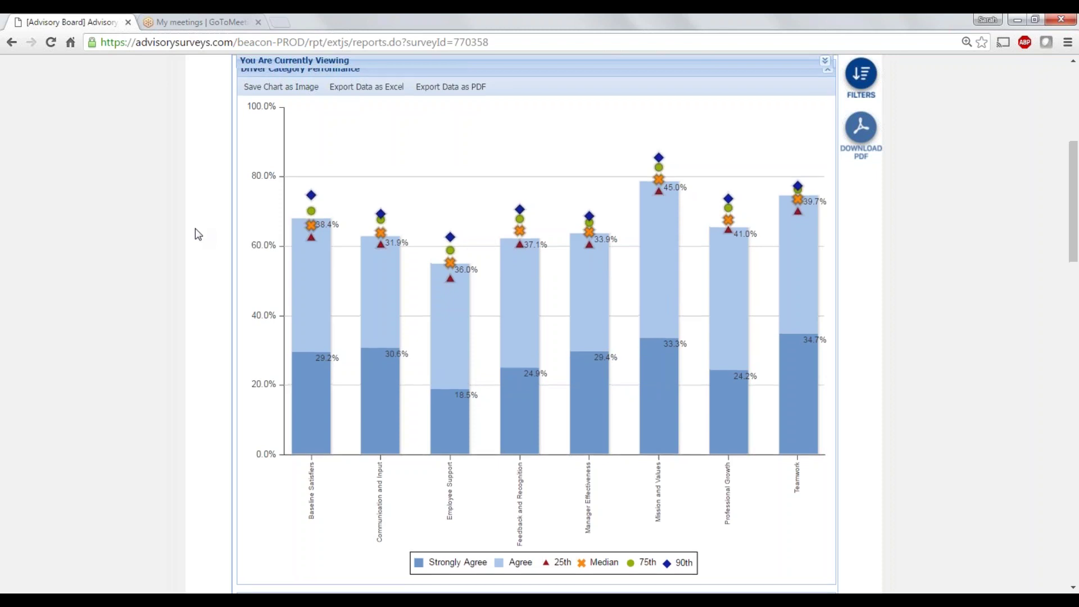
pyautogui.scroll(1, 194, 228)
pyautogui.scroll(-4, 194, 226)
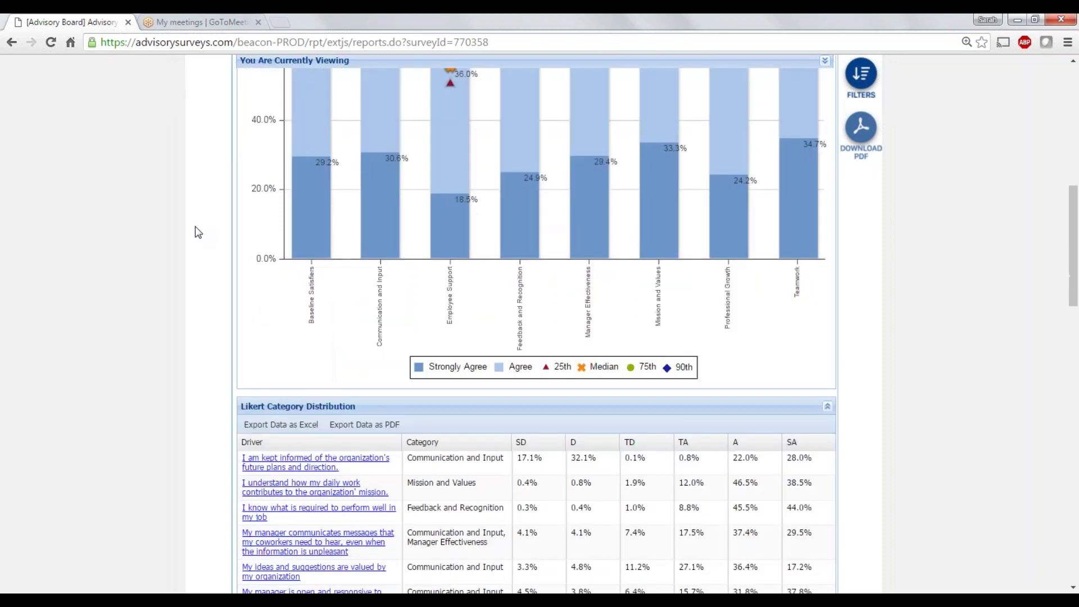
pyautogui.scroll(-5, 196, 230)
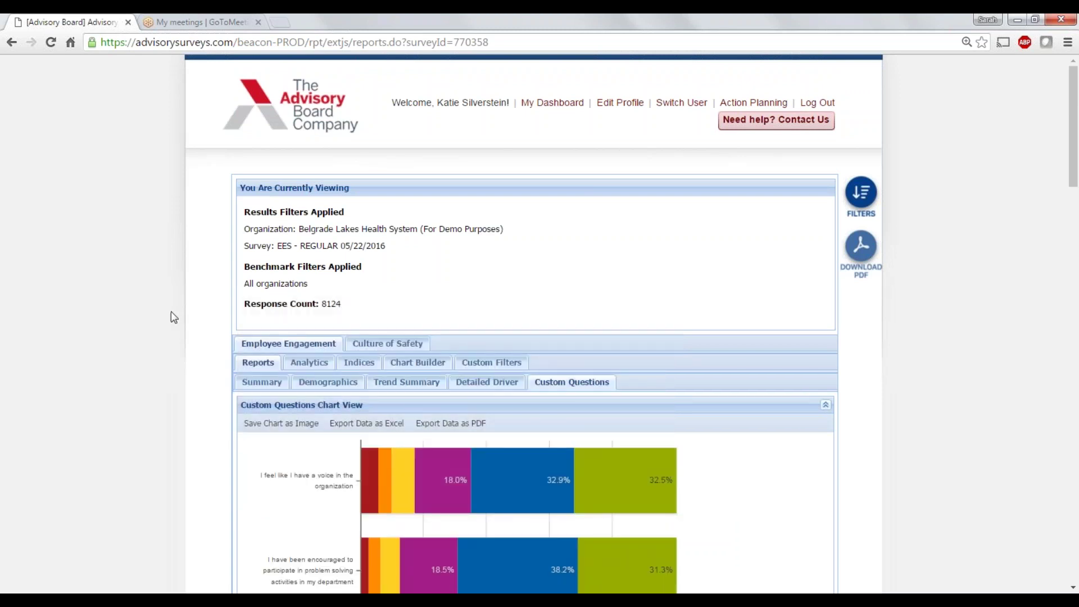
# Review the chart view of the Custom Questions report and switch to Analytics
pyautogui.scroll(-3, 174, 320)
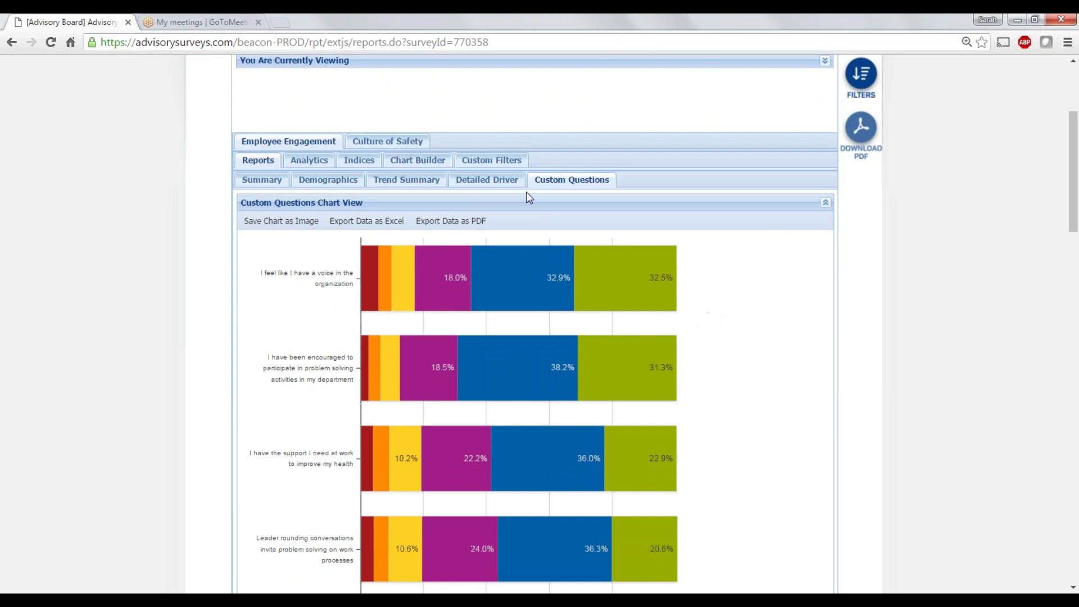
pyautogui.click(321, 164)
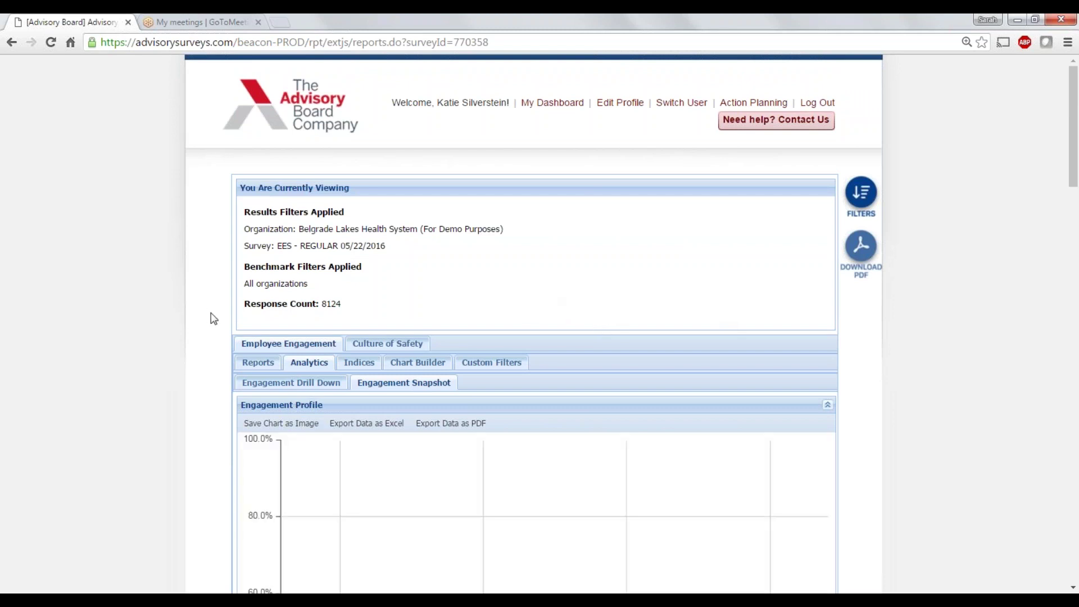
pyautogui.scroll(-5, 210, 343)
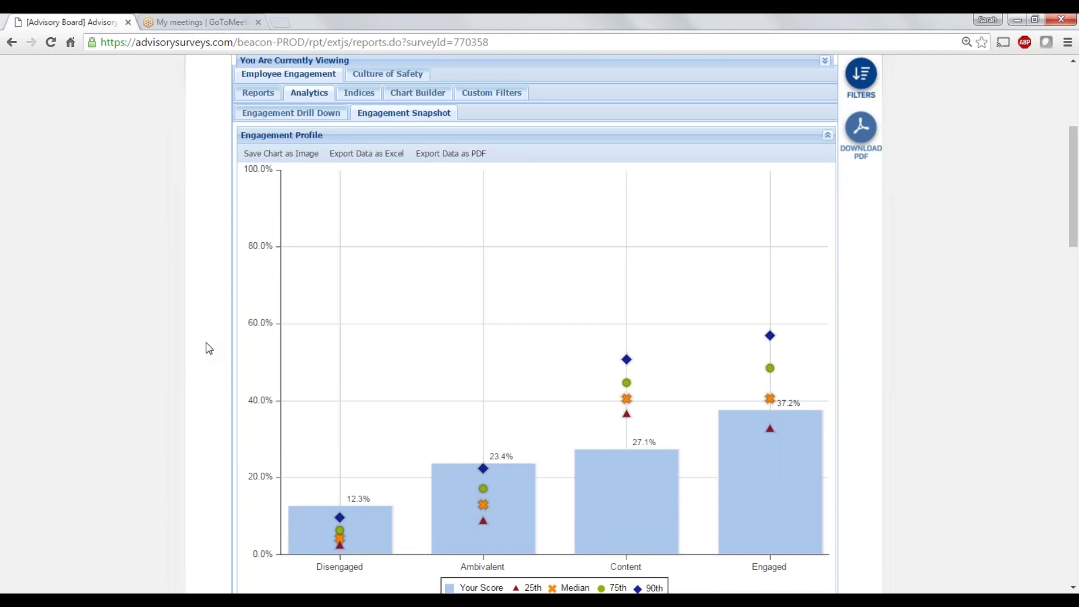
pyautogui.scroll(-2, 200, 226)
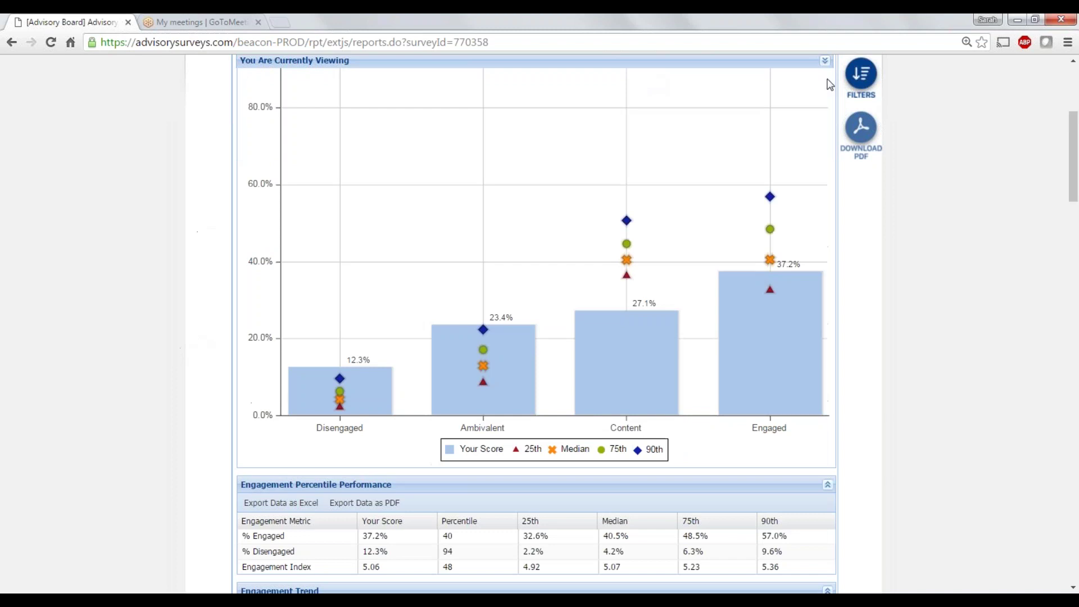
pyautogui.click(863, 82)
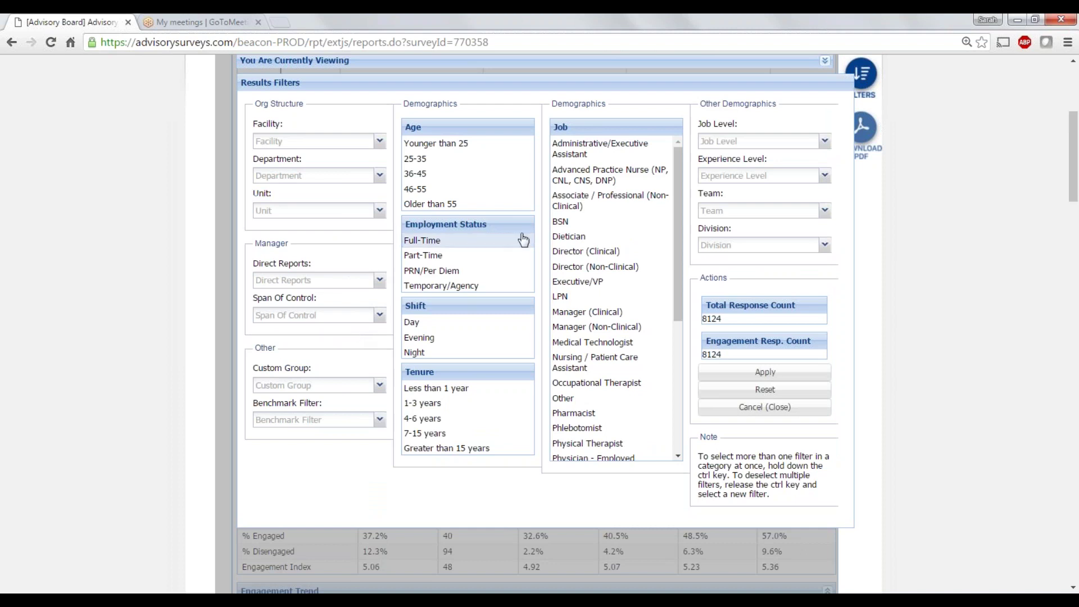
# Browse the Job filter list and select Associate / Professional (Non-Clinical), Director (Non-Clinical), Medical Technologist and Pharmacist
pyautogui.scroll(-3, 665, 274)
pyautogui.scroll(-3, 664, 274)
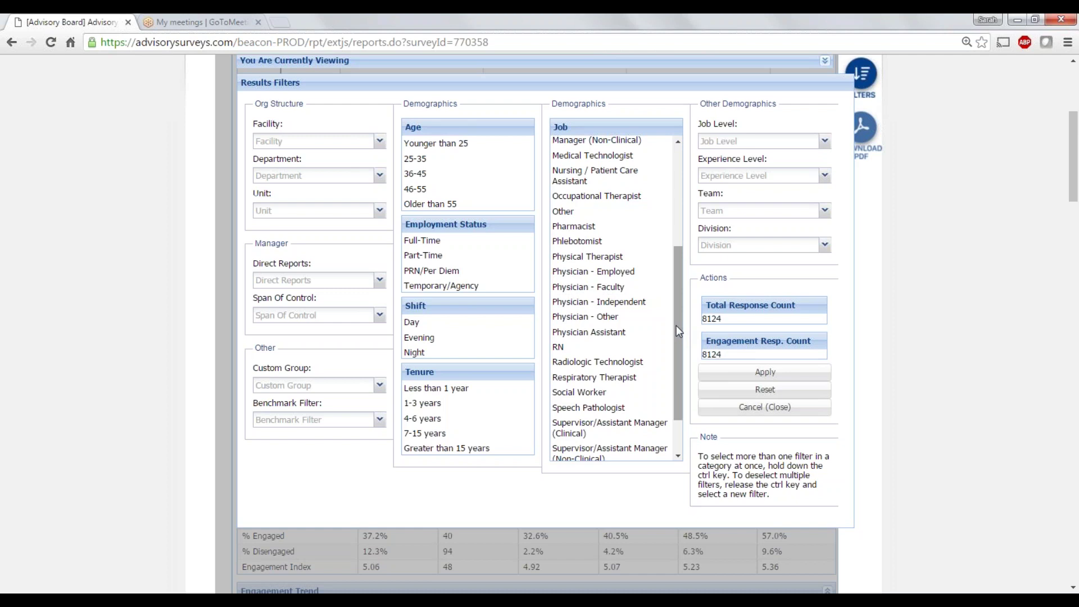
pyautogui.moveTo(679, 300); pyautogui.dragTo(679, 160)
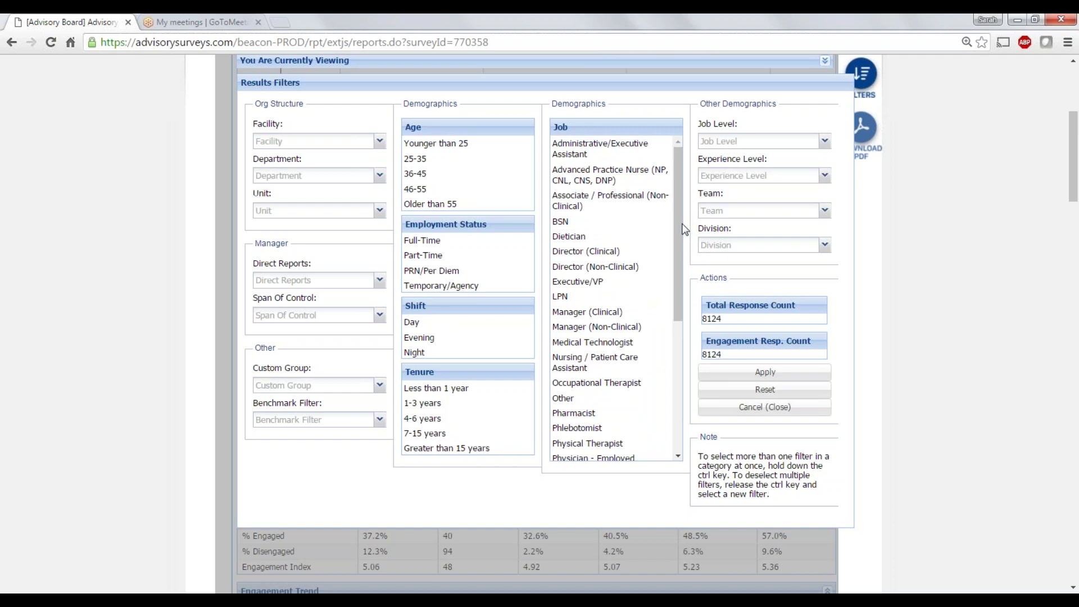
pyautogui.click(595, 209)
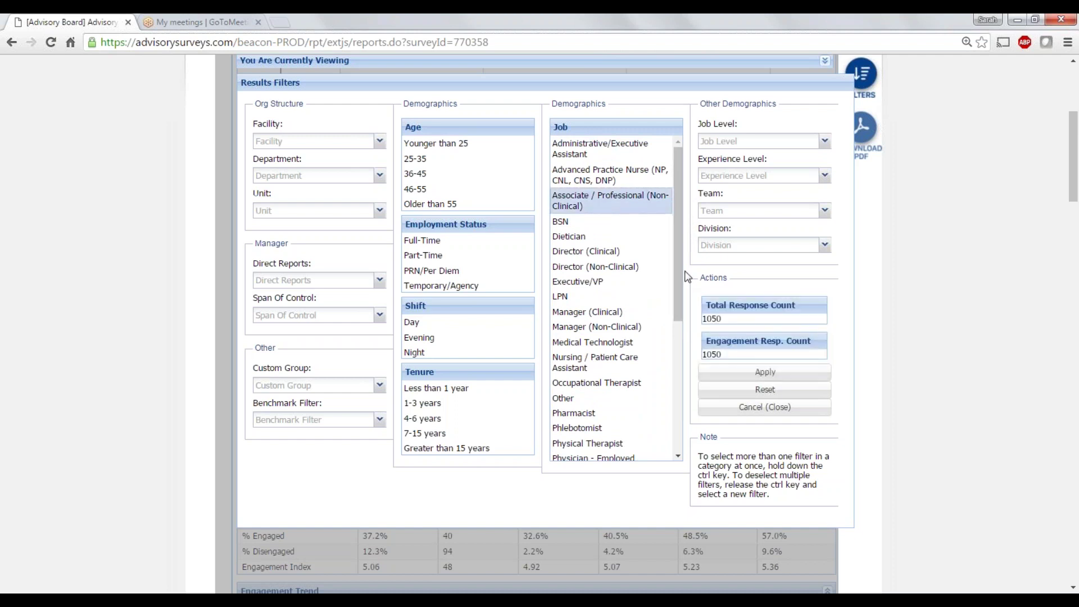
pyautogui.keyDown('ctrl'); pyautogui.click(604, 267); pyautogui.keyUp('ctrl')
pyautogui.keyDown('ctrl'); pyautogui.click(597, 413); pyautogui.keyUp('ctrl')
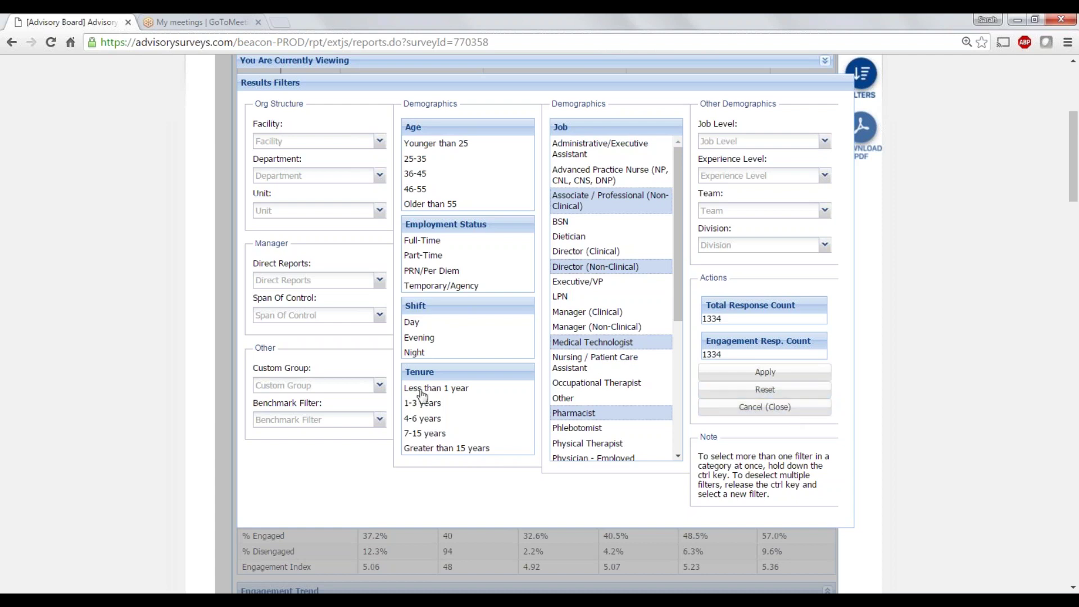
# Try adding the Night shift, Less than 1 year tenure and PRN/Per Diem filters, check the response count, and close the filters without applying
pyautogui.click(457, 353)
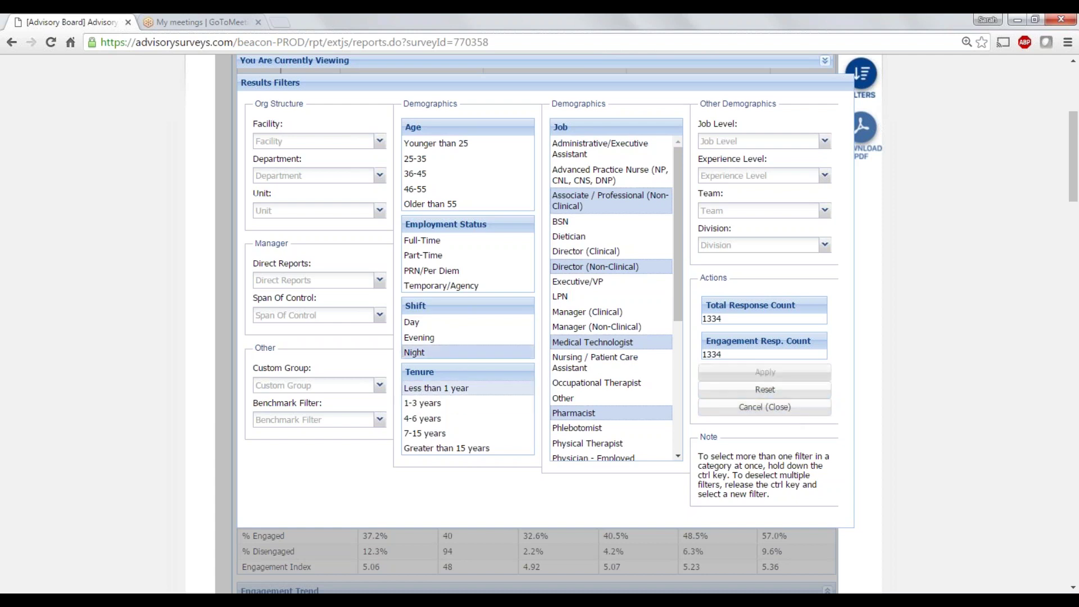
pyautogui.click(458, 391)
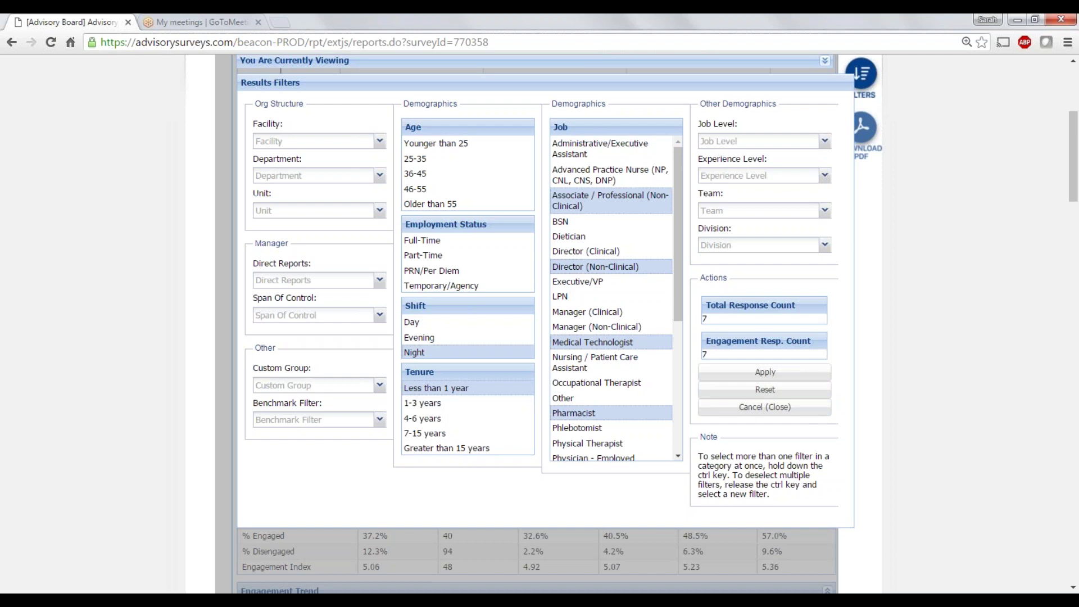
pyautogui.click(471, 271)
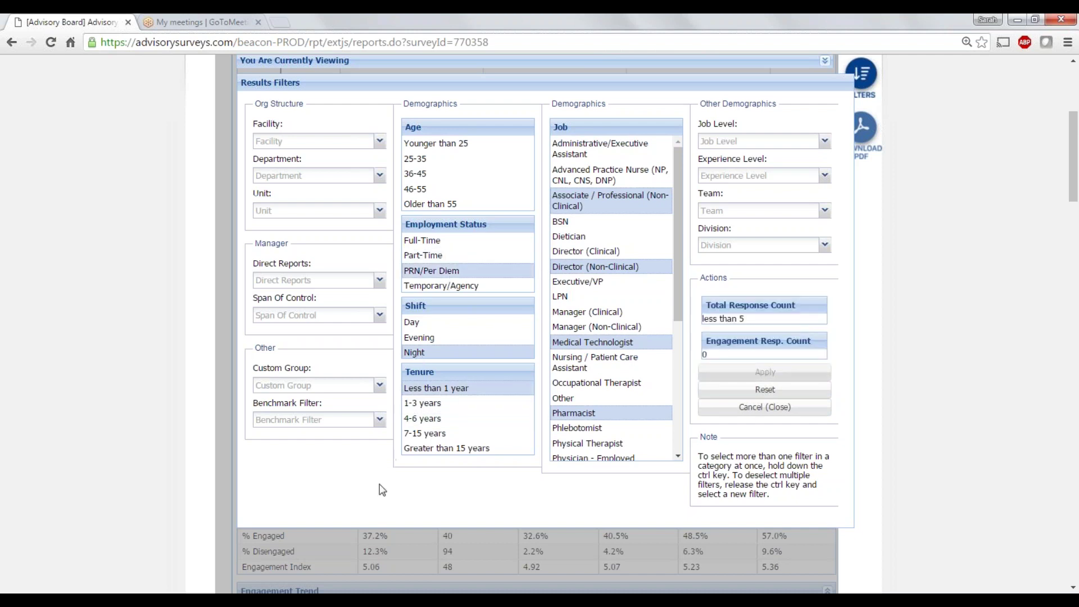
pyautogui.moveTo(757, 318); pyautogui.dragTo(697, 317)
pyautogui.click(767, 406)
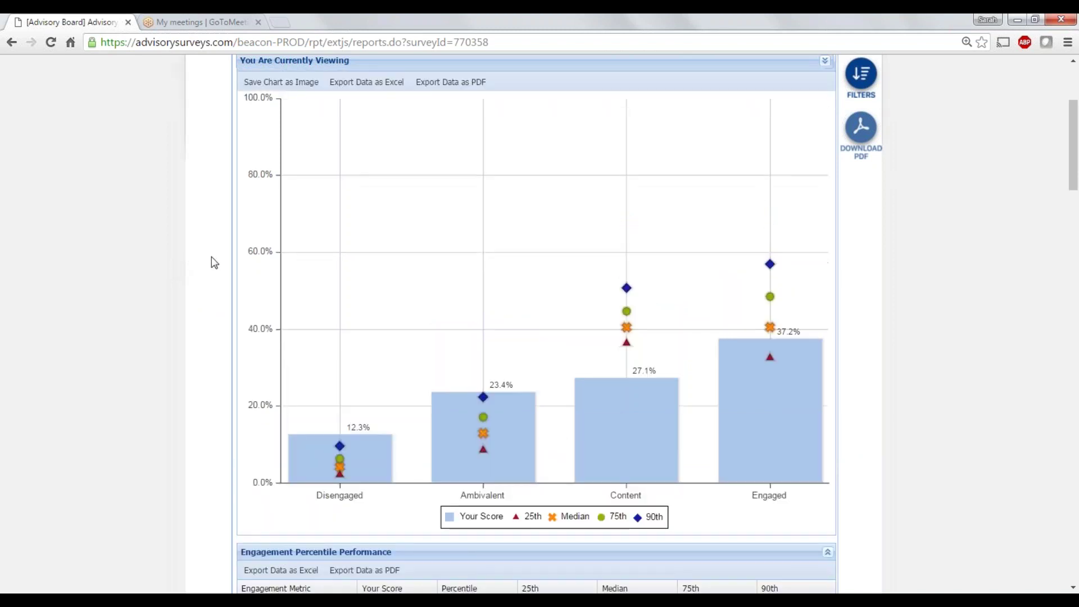
# Examine the Engagement Snapshot's percentile performance, engagement trend, top driver strengths, improvement opportunities and trended driver performance
pyautogui.scroll(-5, 214, 262)
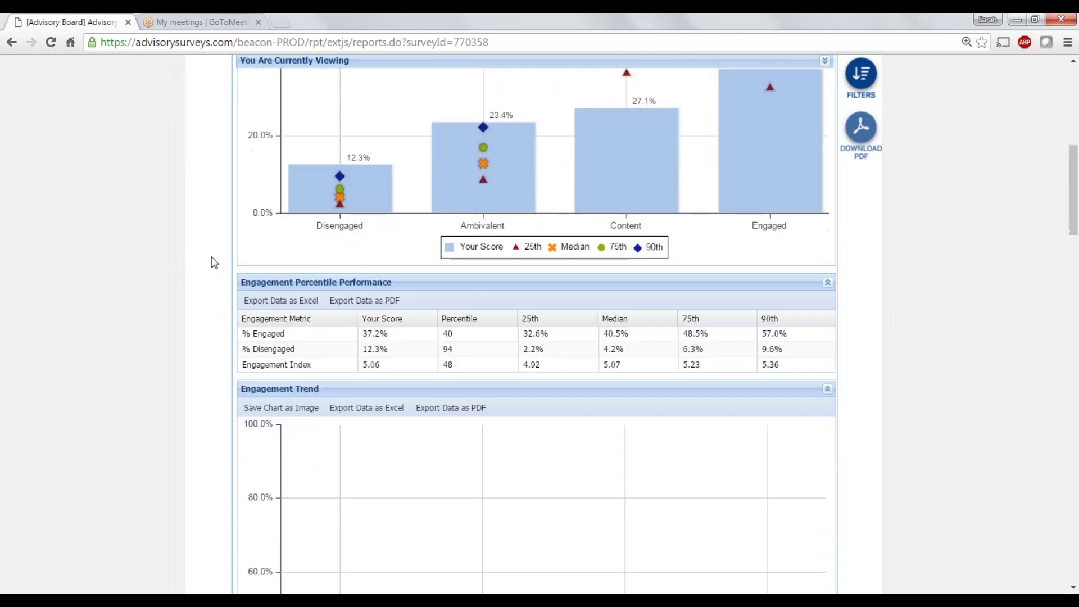
pyautogui.scroll(-7, 214, 262)
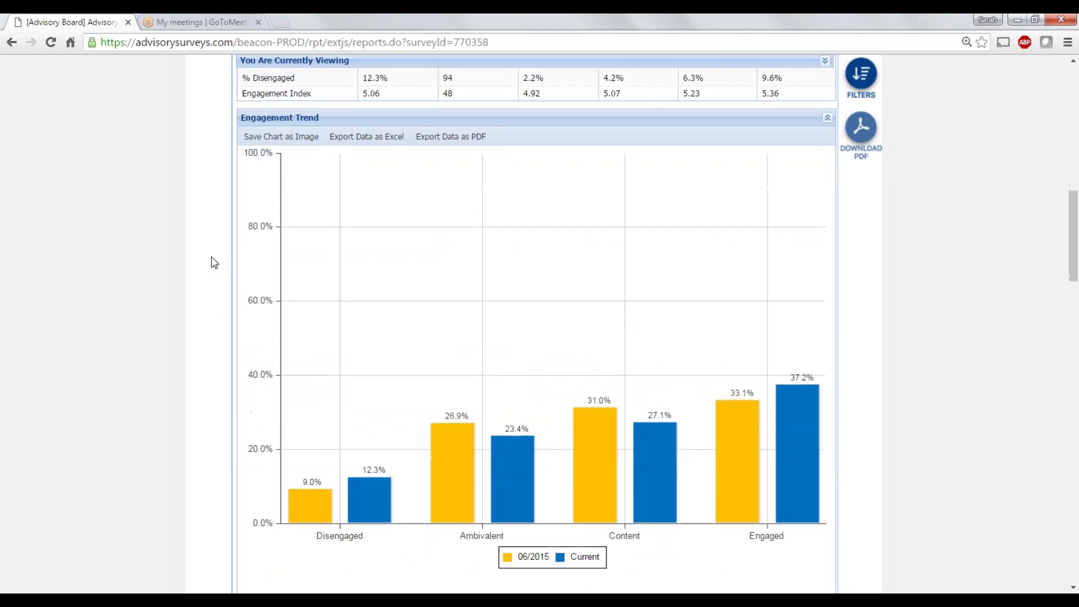
pyautogui.scroll(-7, 213, 263)
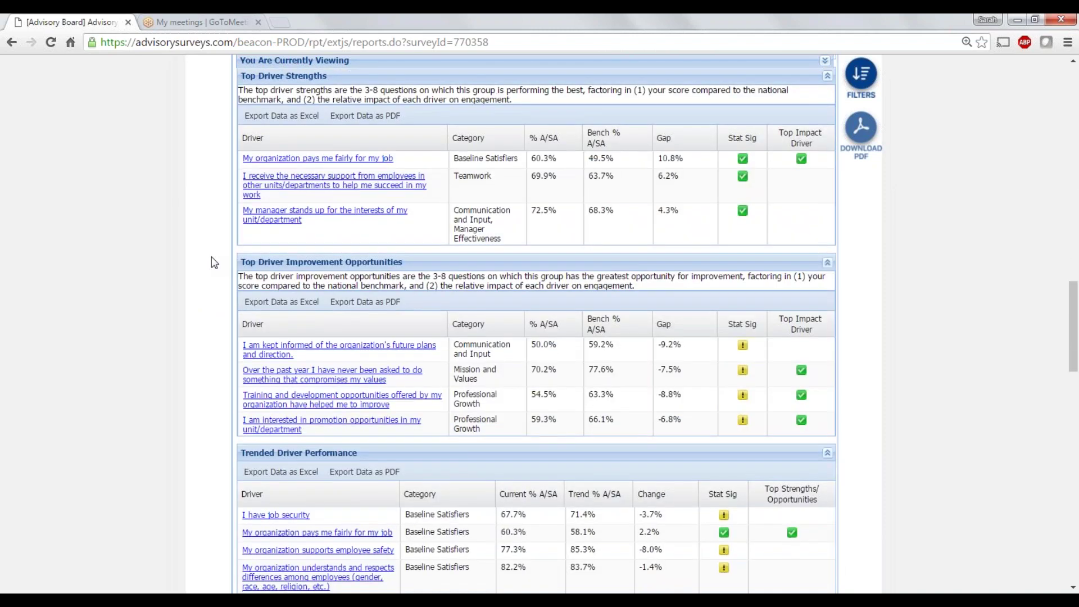
pyautogui.scroll(-6, 213, 259)
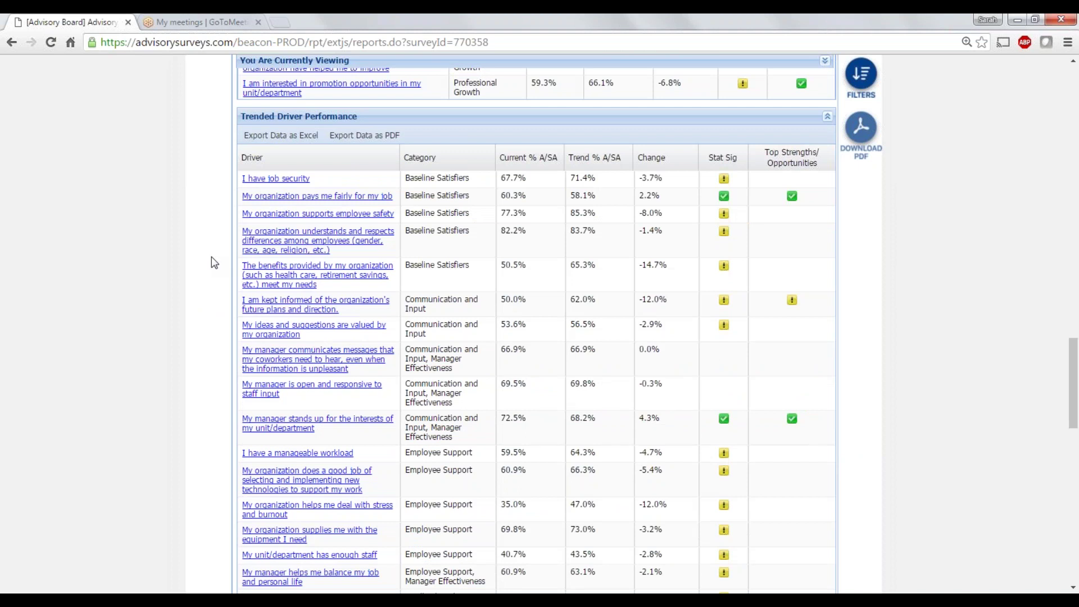
# Open the Engagement Drill Down and review its facility engagement comparison and the driver comparison for all drivers
pyautogui.scroll(13, 211, 258)
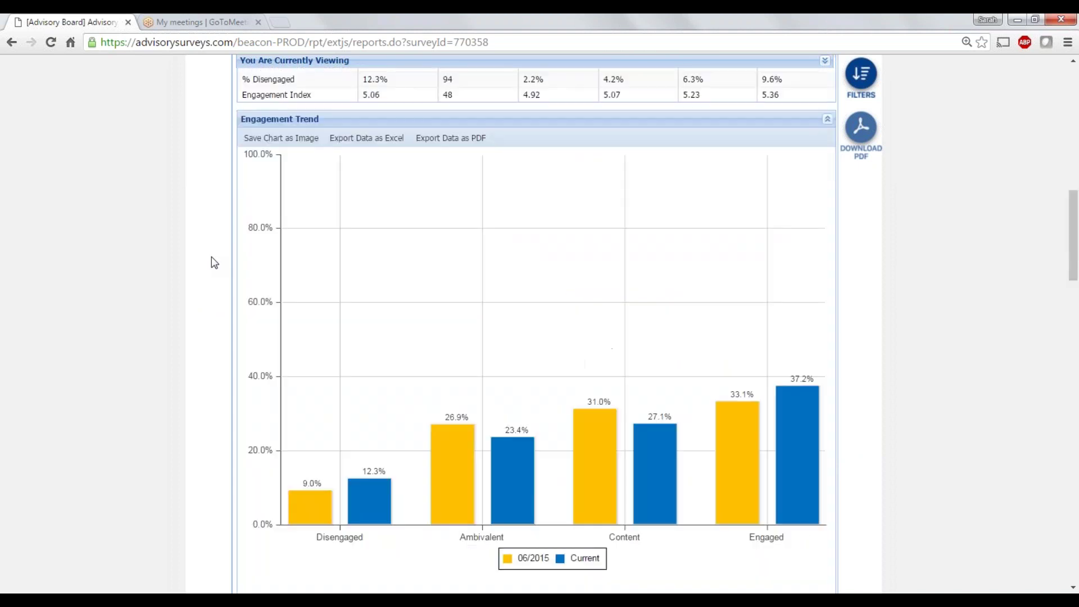
pyautogui.scroll(12, 211, 257)
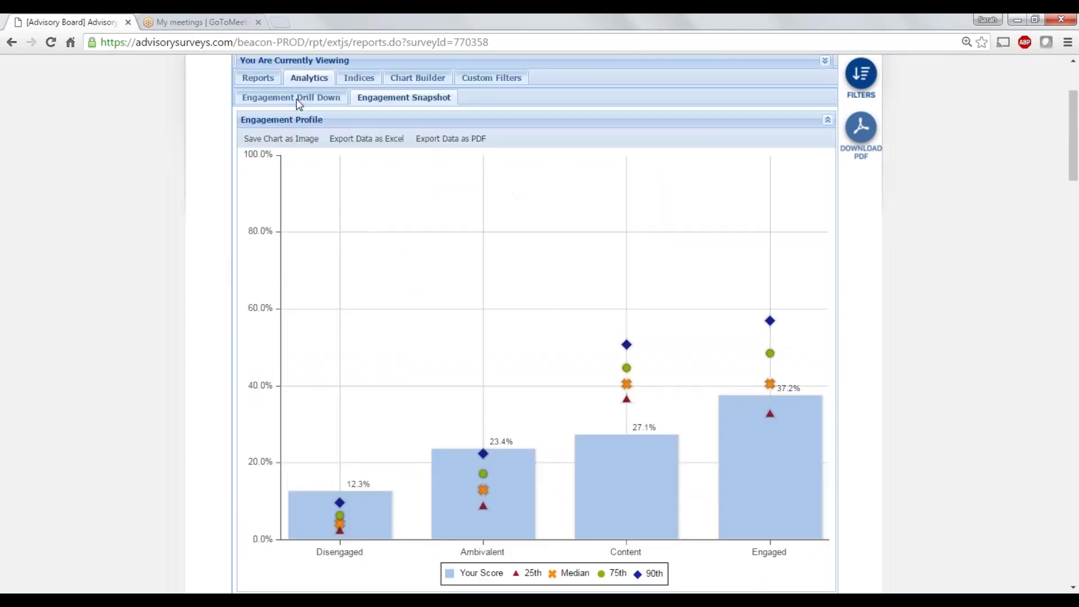
pyautogui.scroll(4, 296, 99)
pyautogui.scroll(1, 300, 279)
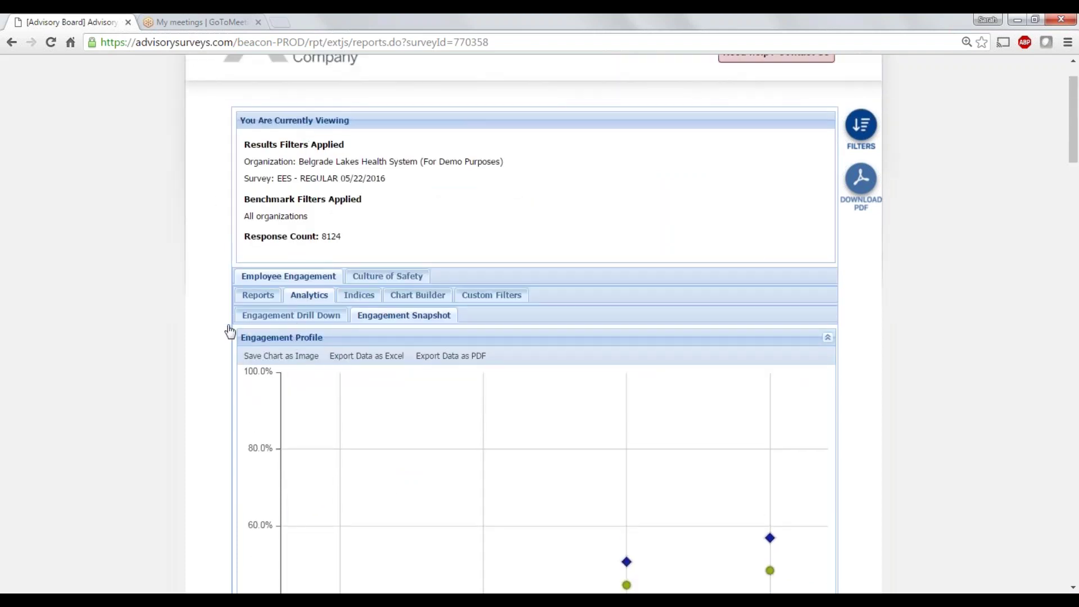
pyautogui.click(291, 315)
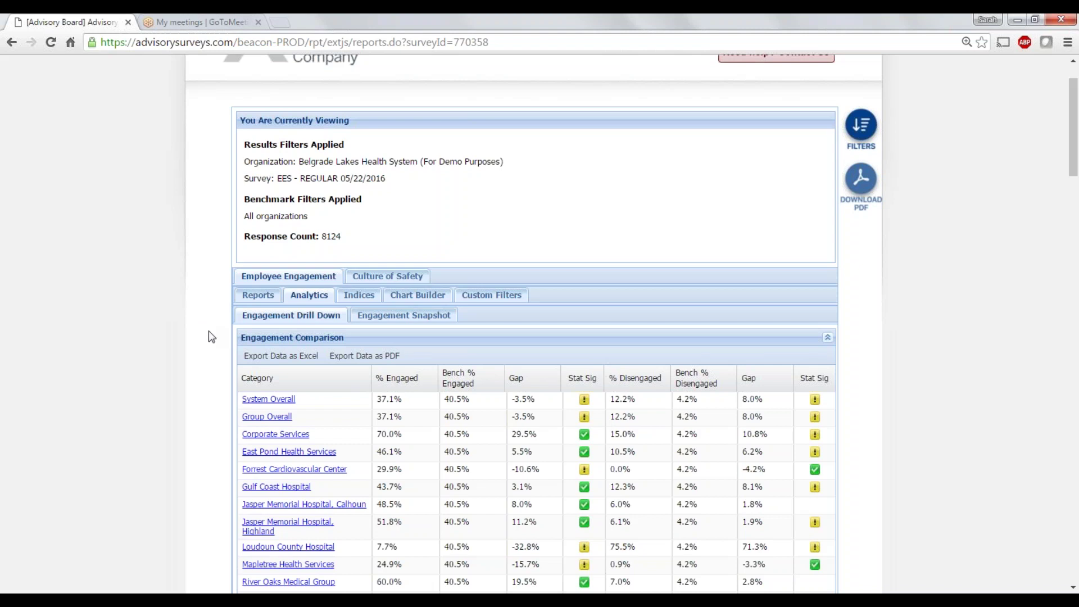
pyautogui.scroll(-3, 205, 336)
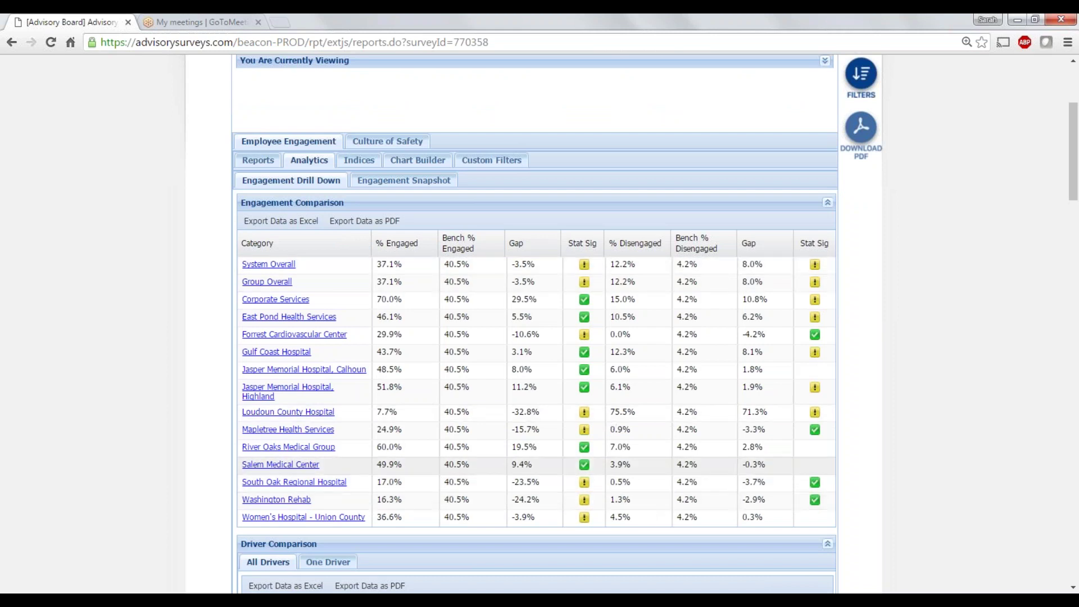
pyautogui.scroll(-7, 182, 255)
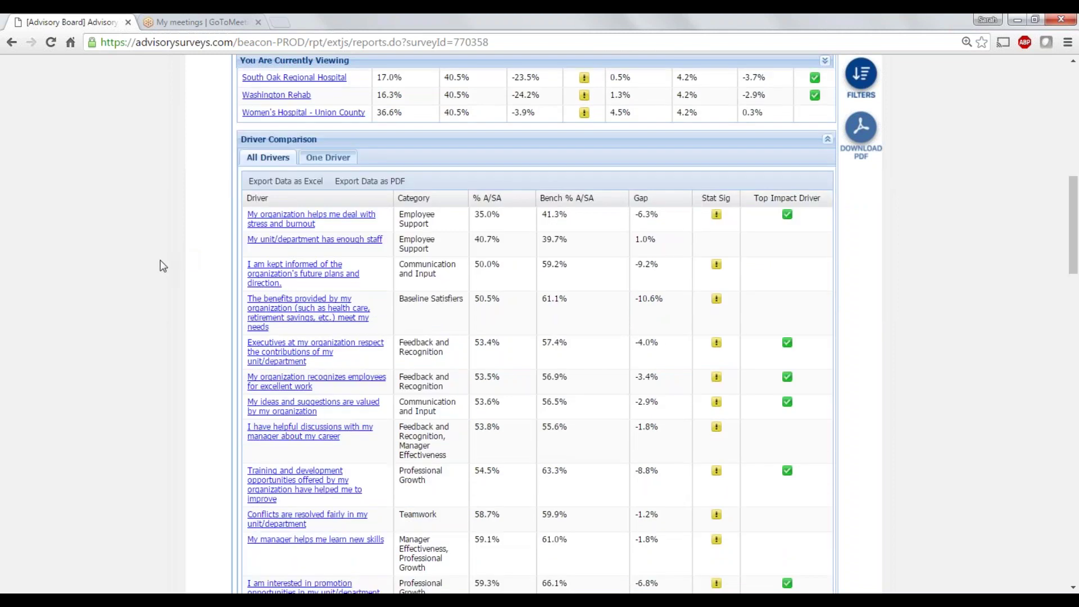
# Switch the Driver Comparison to a single driver and choose the question "I have a manageable workload."
pyautogui.click(341, 160)
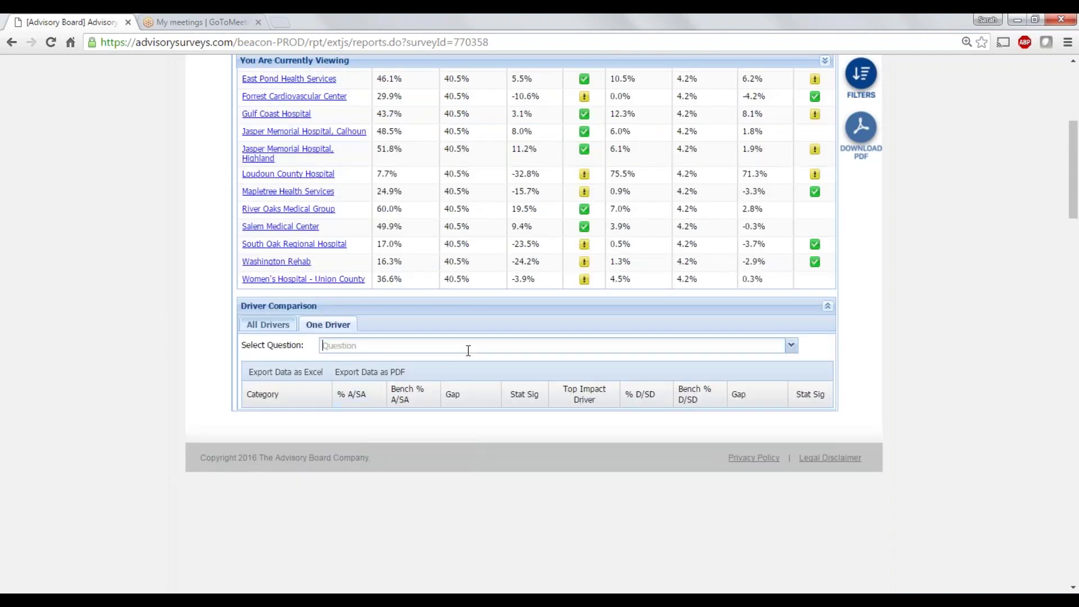
pyautogui.click(792, 347)
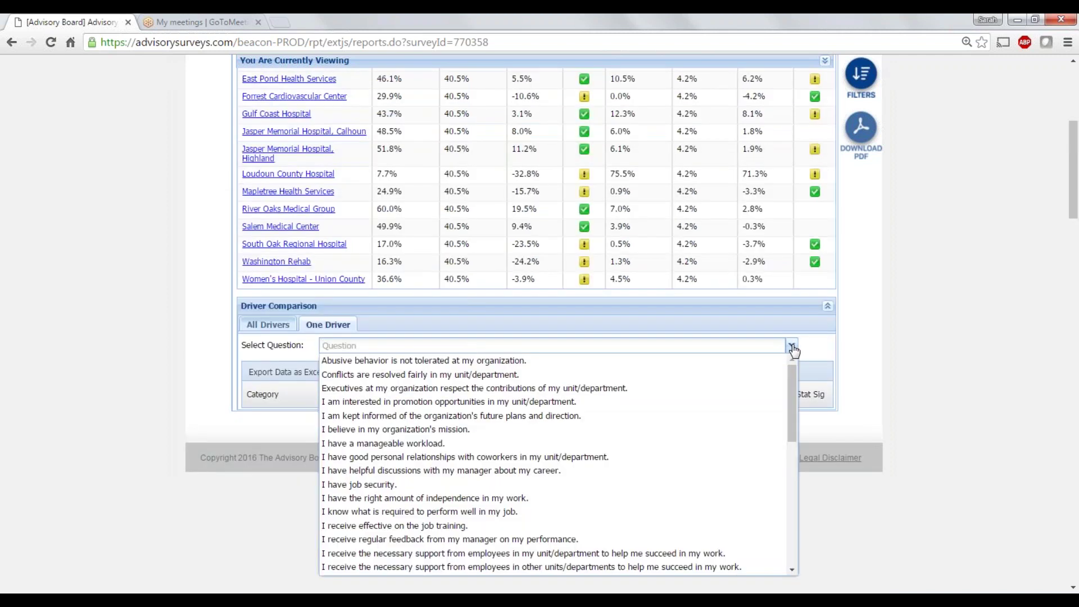
pyautogui.click(393, 443)
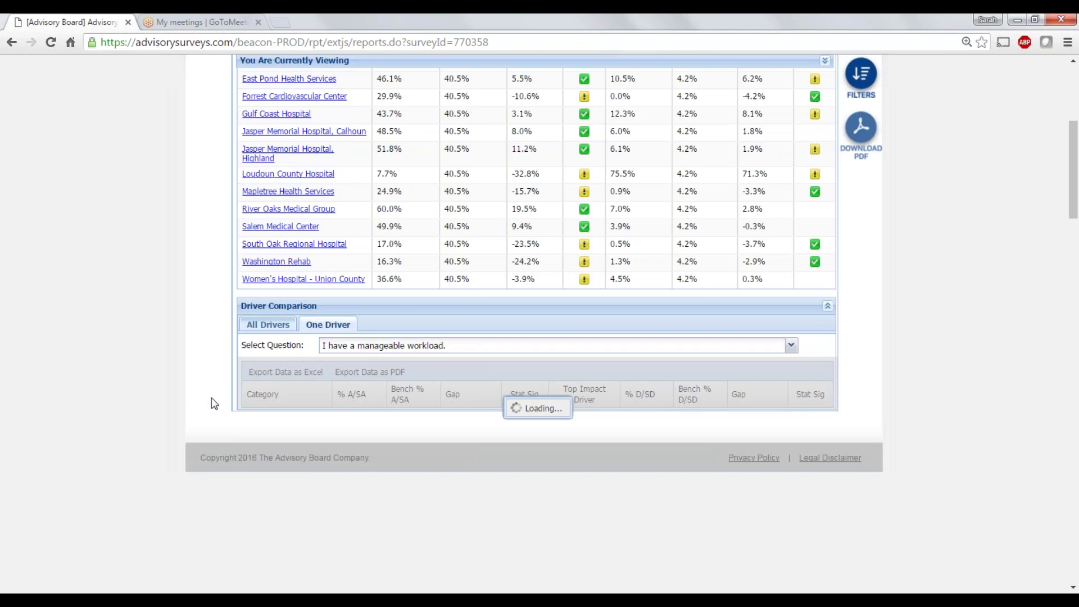
# Open the Indices section's Manager Effectiveness Analysis and inspect the Problematic, Fair, Good and Excellent bars in the employee perception chart
pyautogui.scroll(2, 211, 401)
pyautogui.scroll(8, 212, 401)
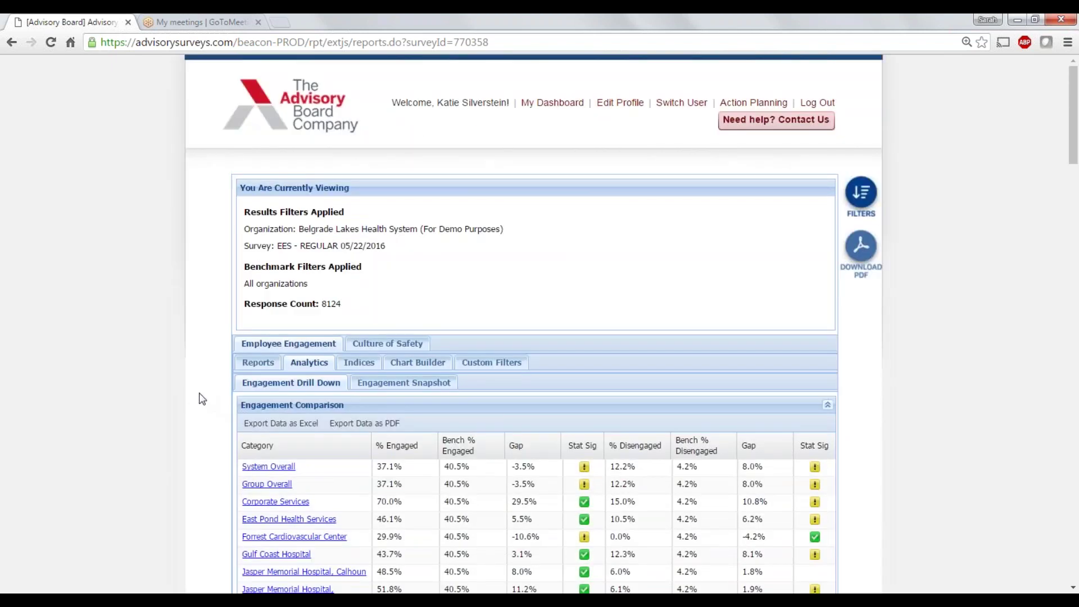
pyautogui.click(358, 369)
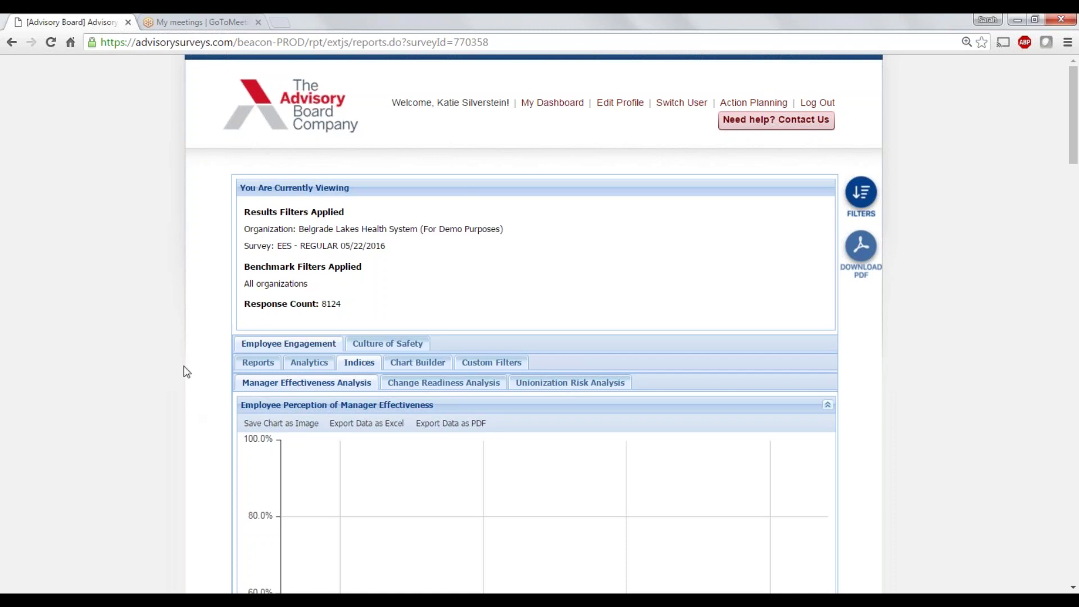
pyautogui.scroll(-1, 183, 352)
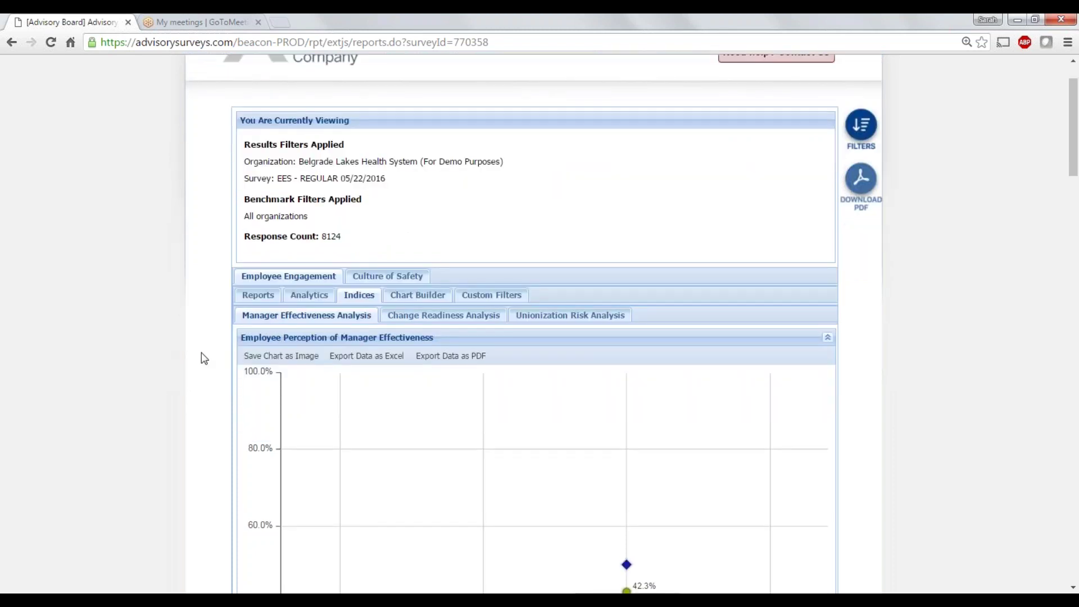
pyautogui.scroll(-2, 201, 353)
pyautogui.scroll(-1, 197, 357)
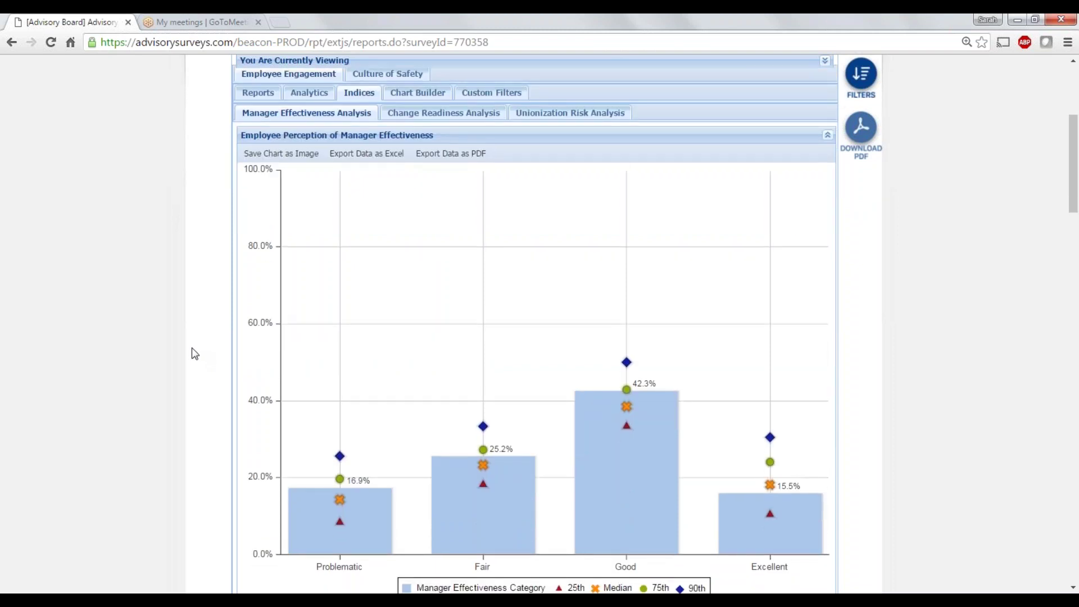
pyautogui.scroll(-1, 192, 349)
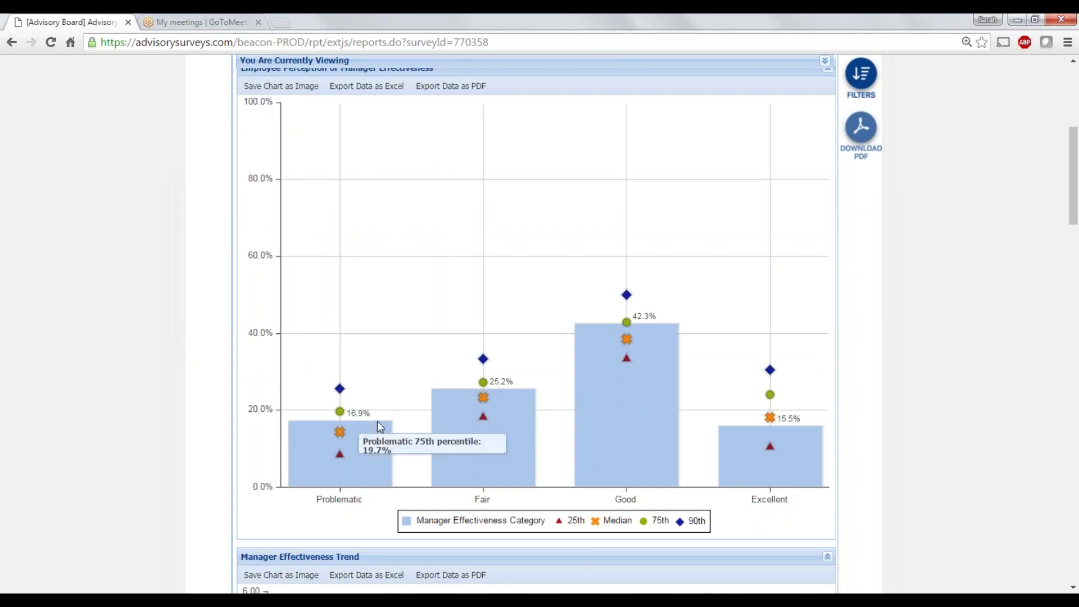
pyautogui.moveTo(378, 439)
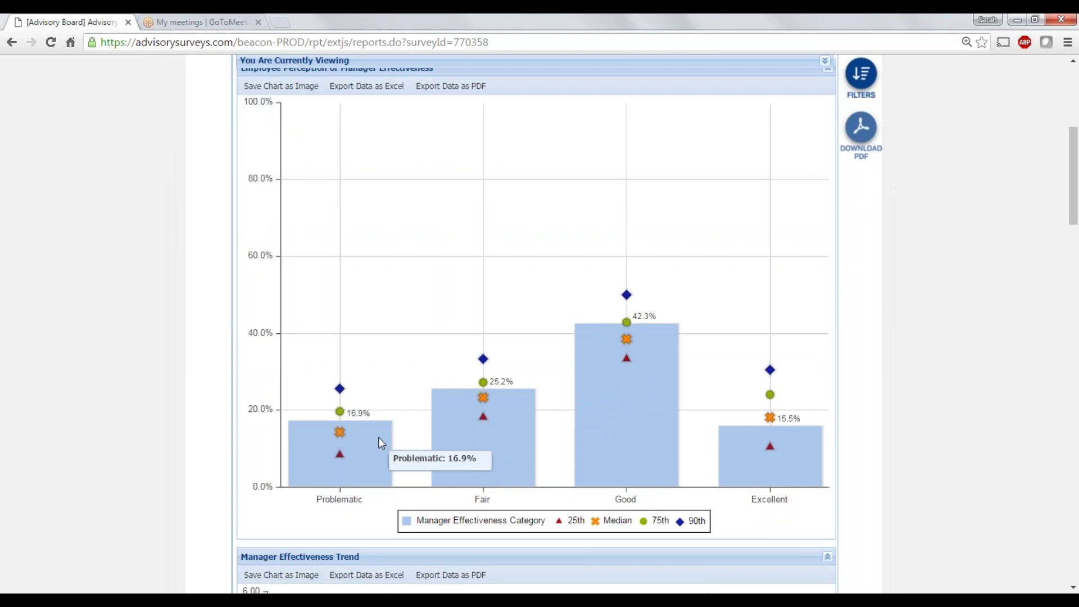
pyautogui.moveTo(504, 414)
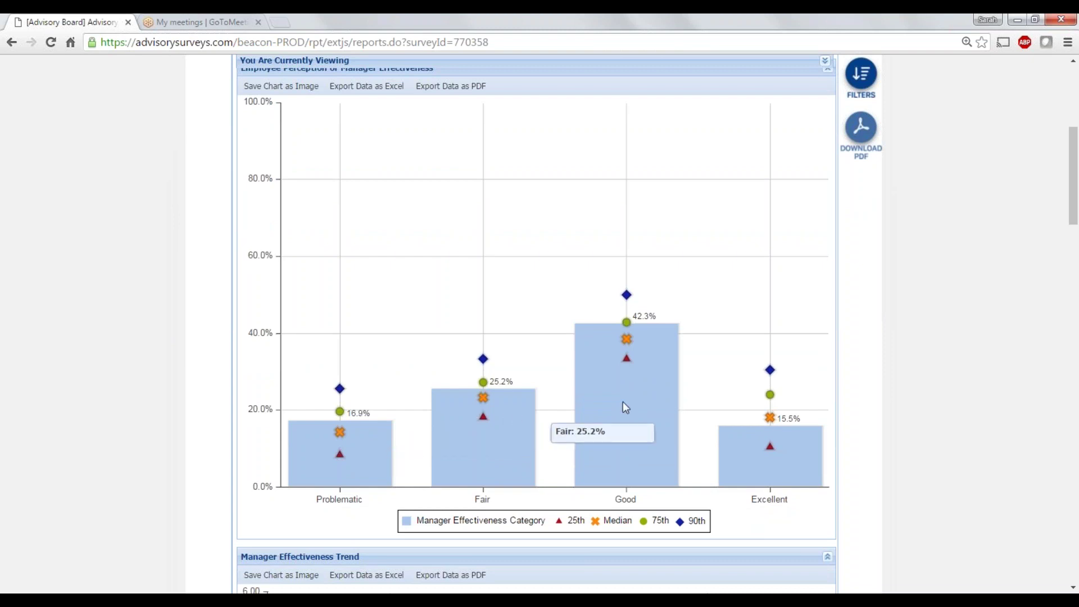
pyautogui.moveTo(756, 460)
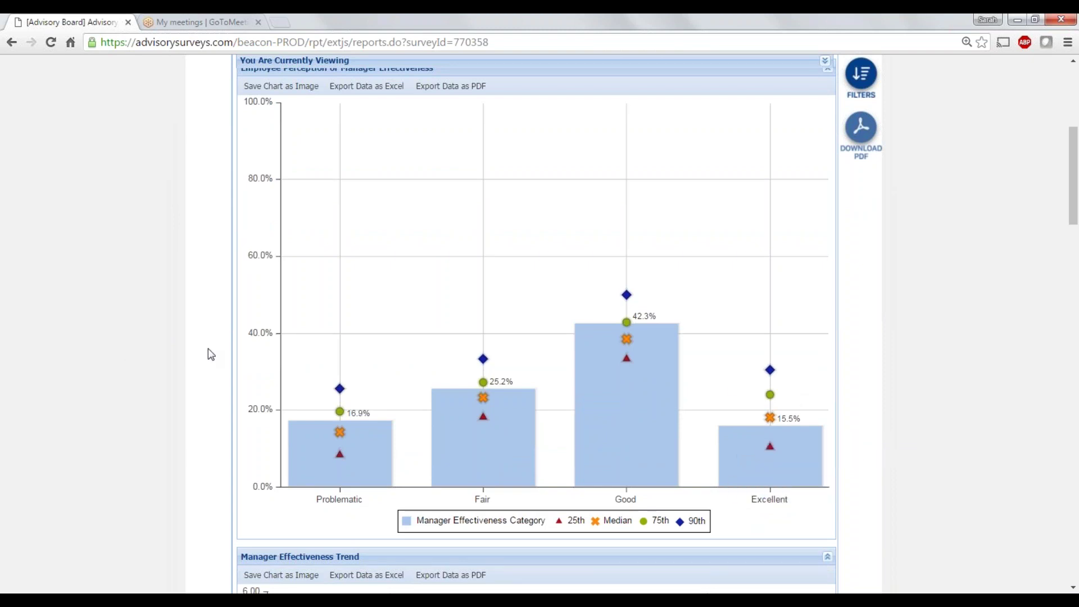
# Examine the Manager Effectiveness trend chart, the comparison by facility and the drivers table, and return to the perception chart
pyautogui.scroll(-6, 208, 348)
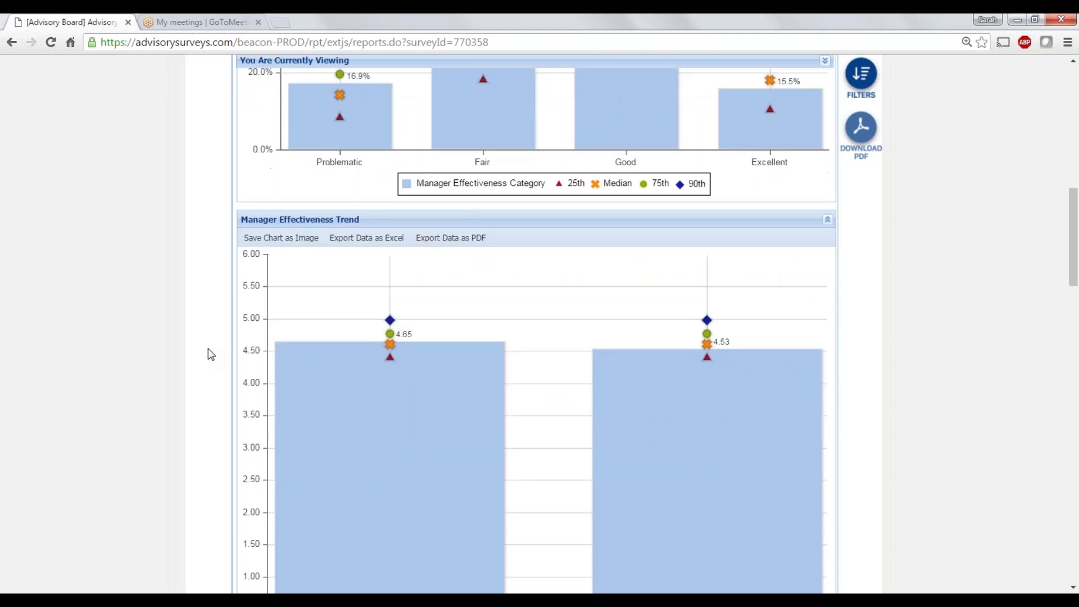
pyautogui.scroll(-1, 208, 348)
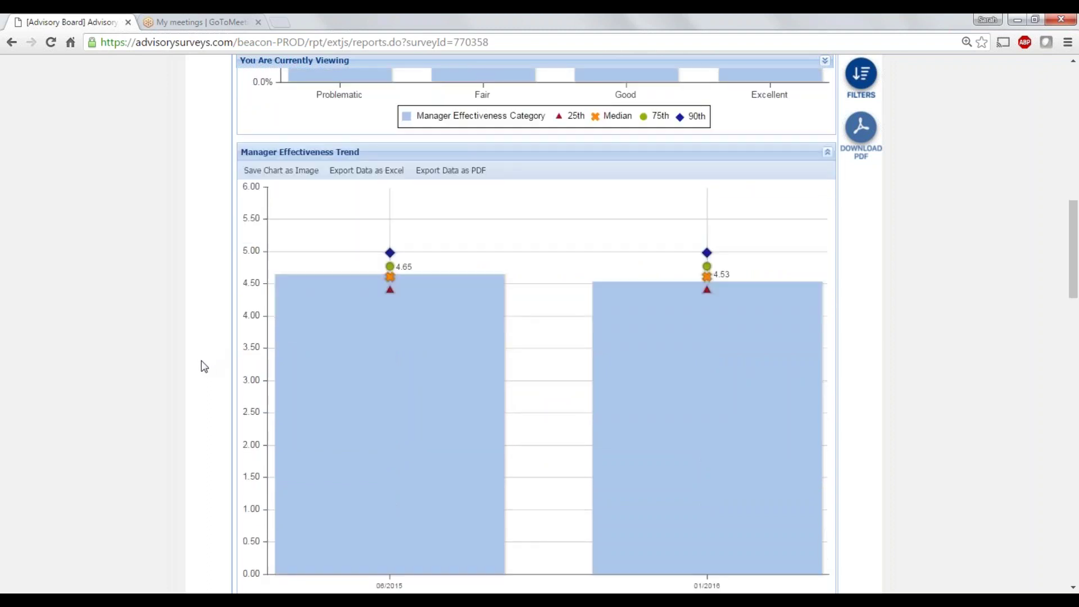
pyautogui.scroll(-8, 208, 348)
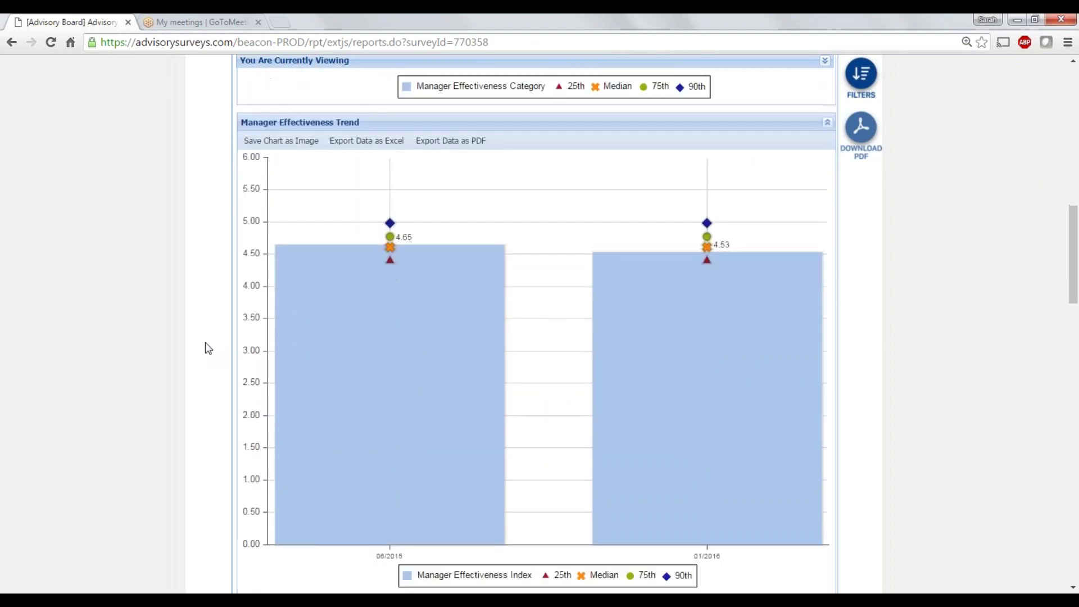
pyautogui.scroll(-1, 208, 349)
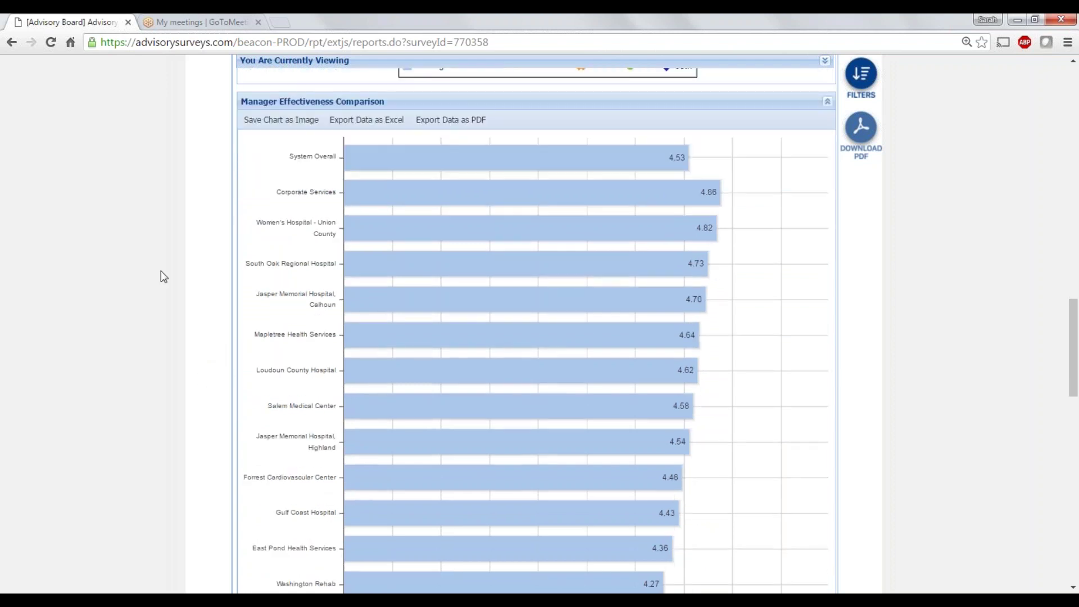
pyautogui.scroll(-1, 198, 258)
pyautogui.scroll(-10, 198, 258)
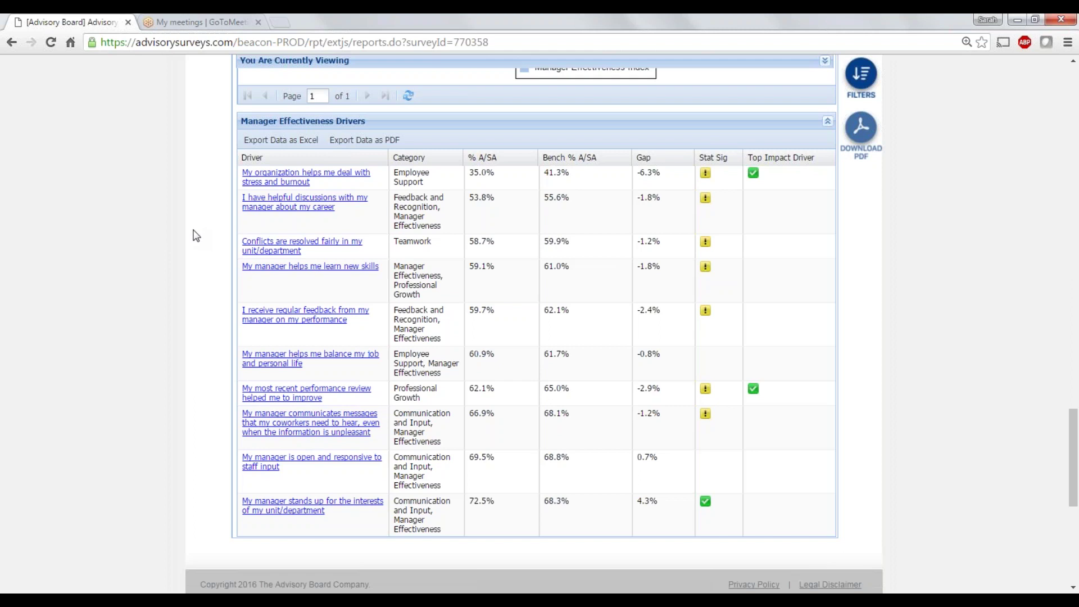
pyautogui.scroll(15, 196, 236)
pyautogui.scroll(15, 197, 236)
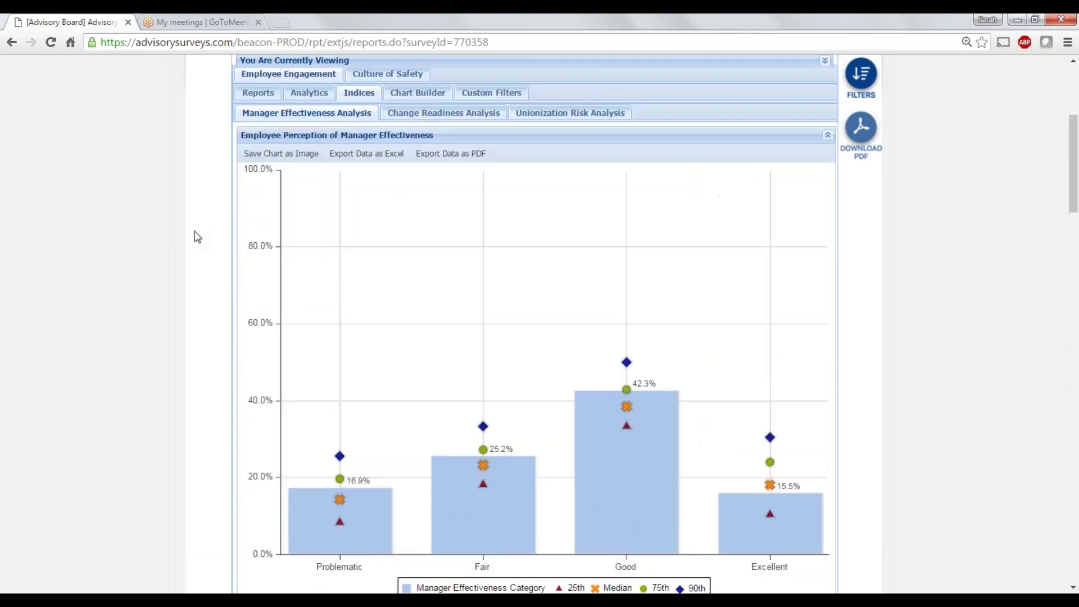
# Open Chart Builder and set the measure to Engagement Driver Questions with the question "I believe in my organization's mission"
pyautogui.scroll(3, 195, 231)
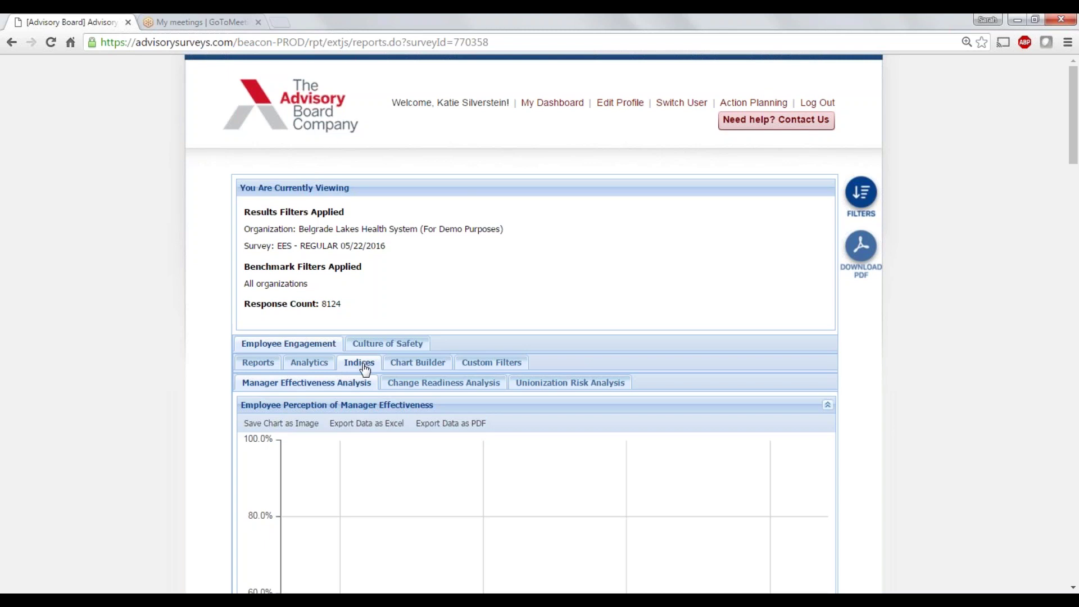
pyautogui.click(412, 366)
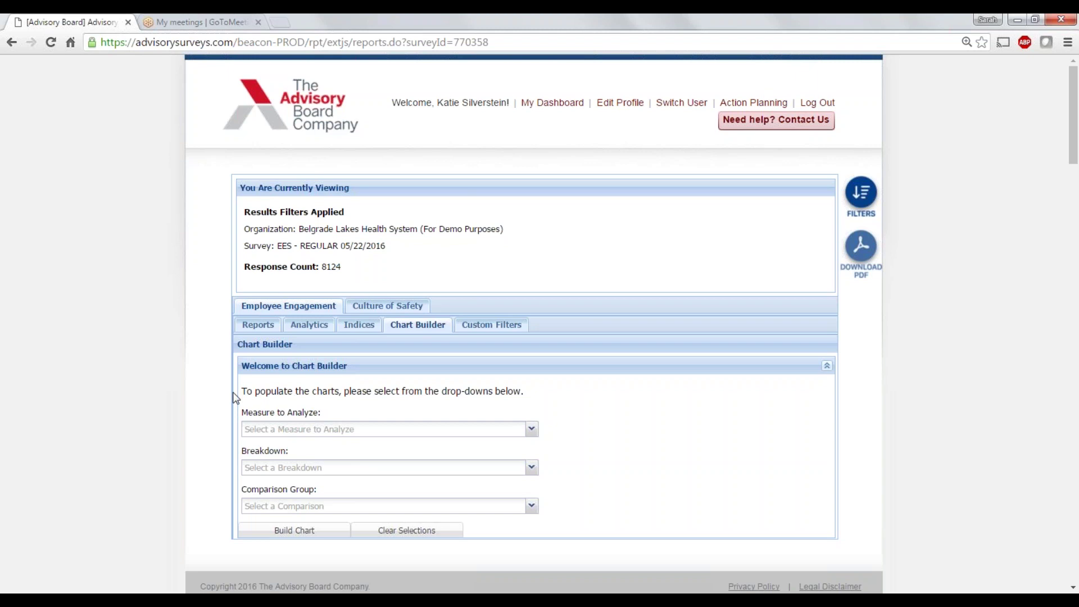
pyautogui.scroll(-3, 309, 417)
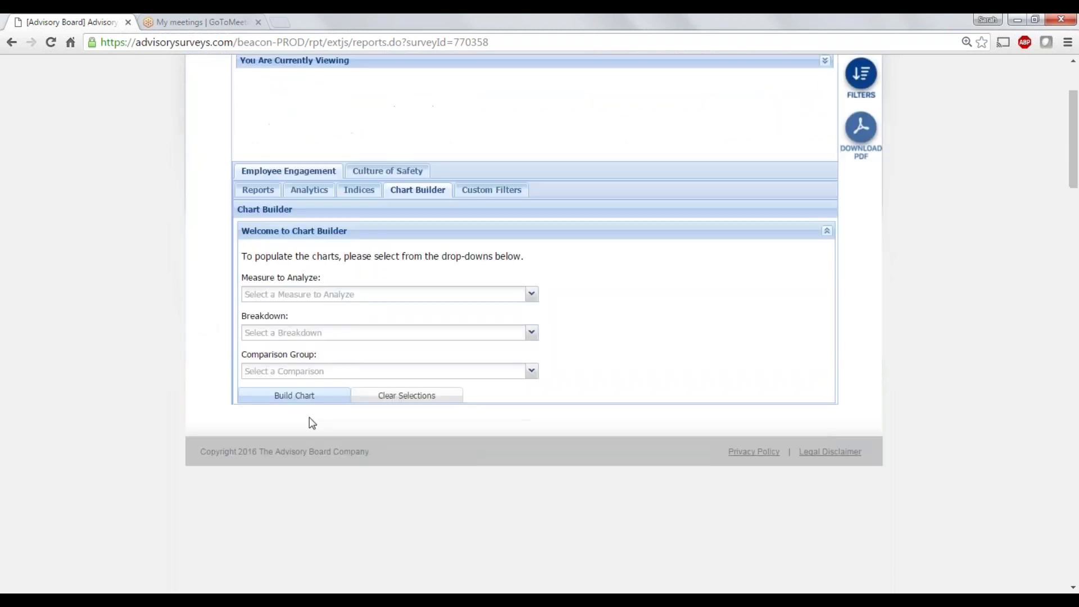
pyautogui.click(344, 295)
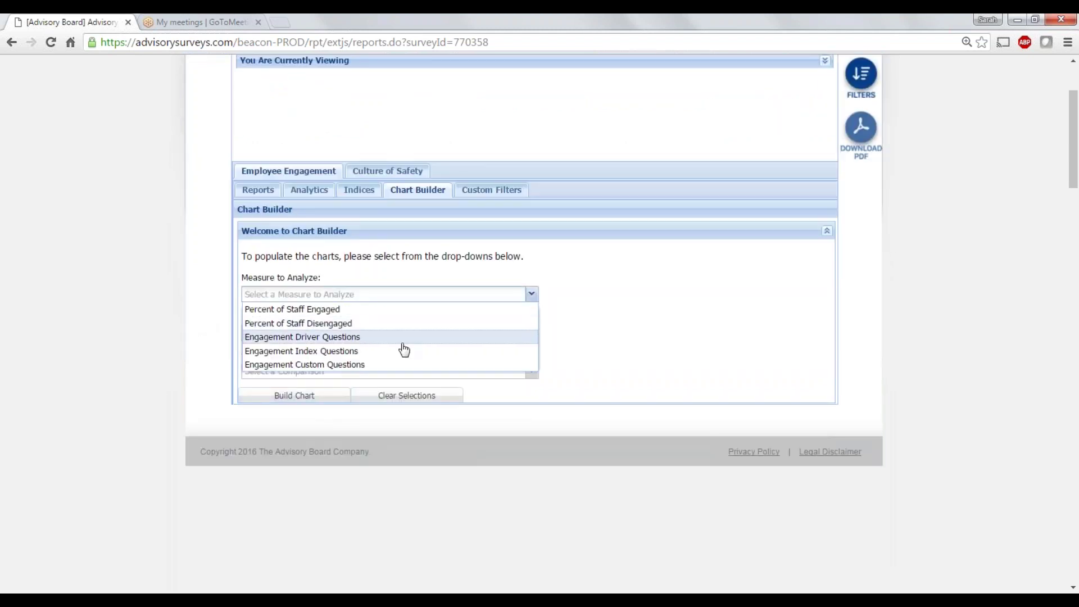
pyautogui.click(400, 342)
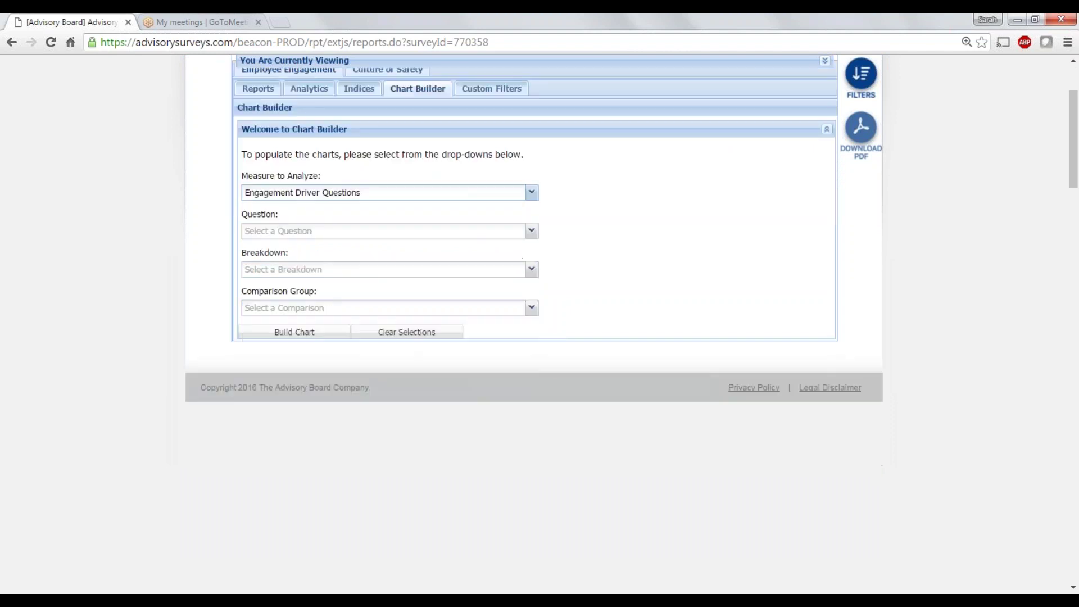
pyautogui.scroll(3, 352, 439)
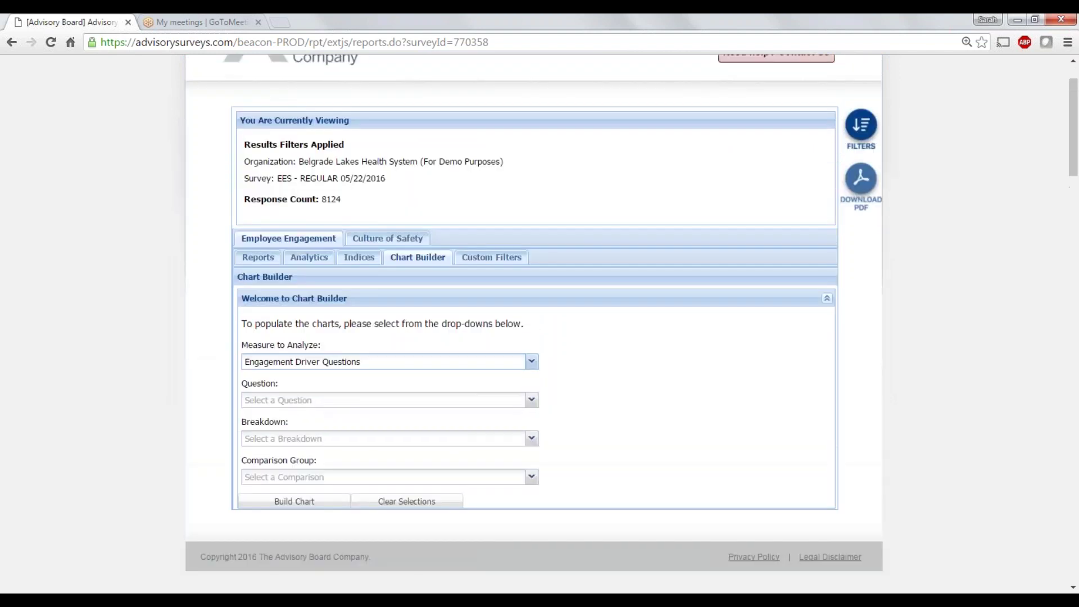
pyautogui.click(337, 401)
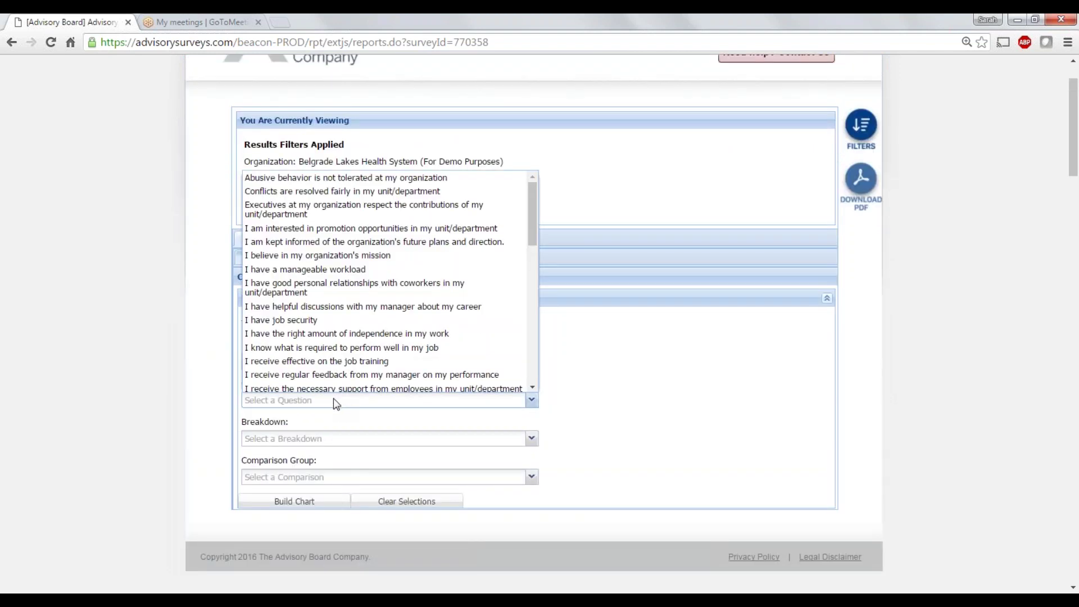
pyautogui.click(331, 256)
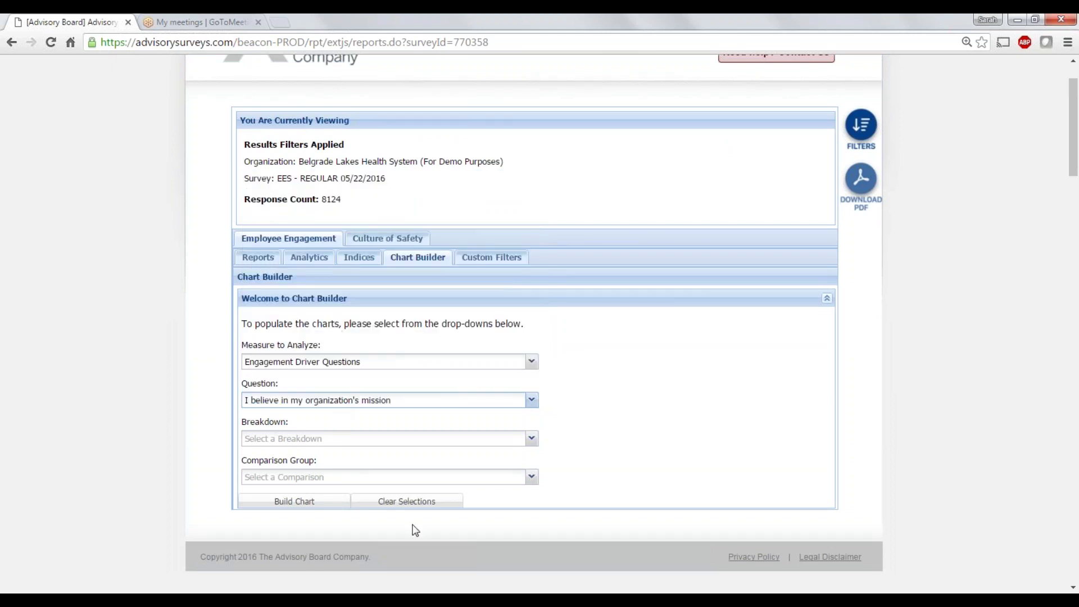
# Set the chart breakdown to By Department (within a facility) and the comparison group to All organizations
pyautogui.click(372, 440)
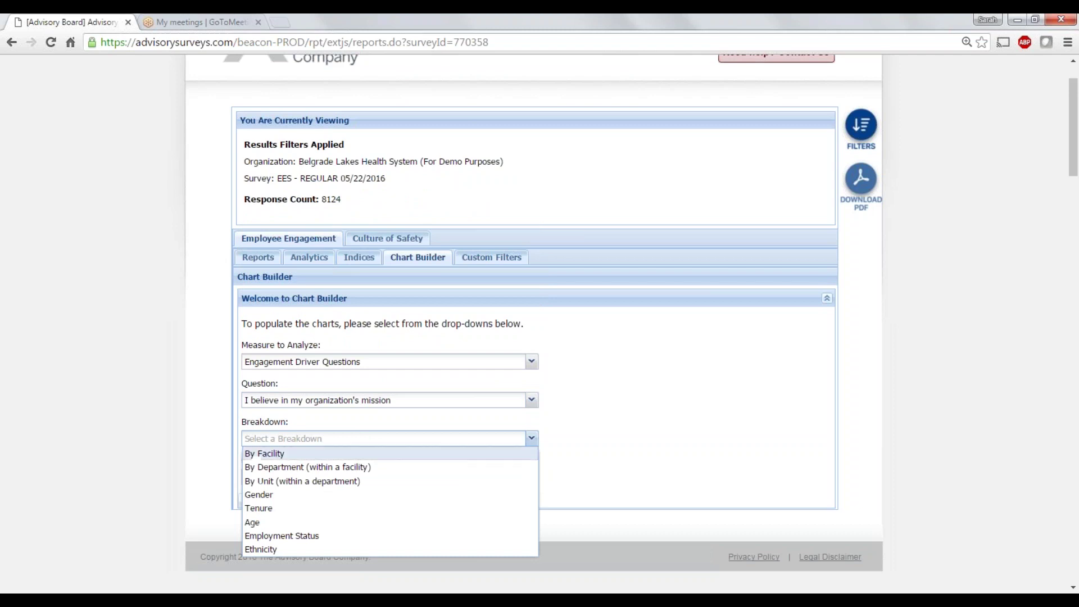
pyautogui.click(299, 468)
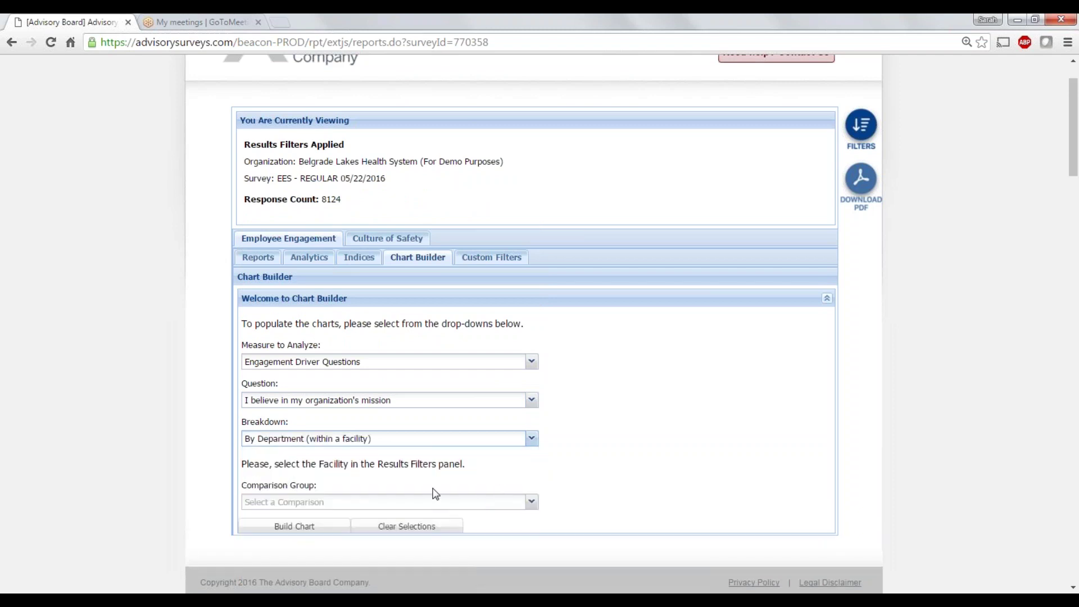
pyautogui.click(406, 506)
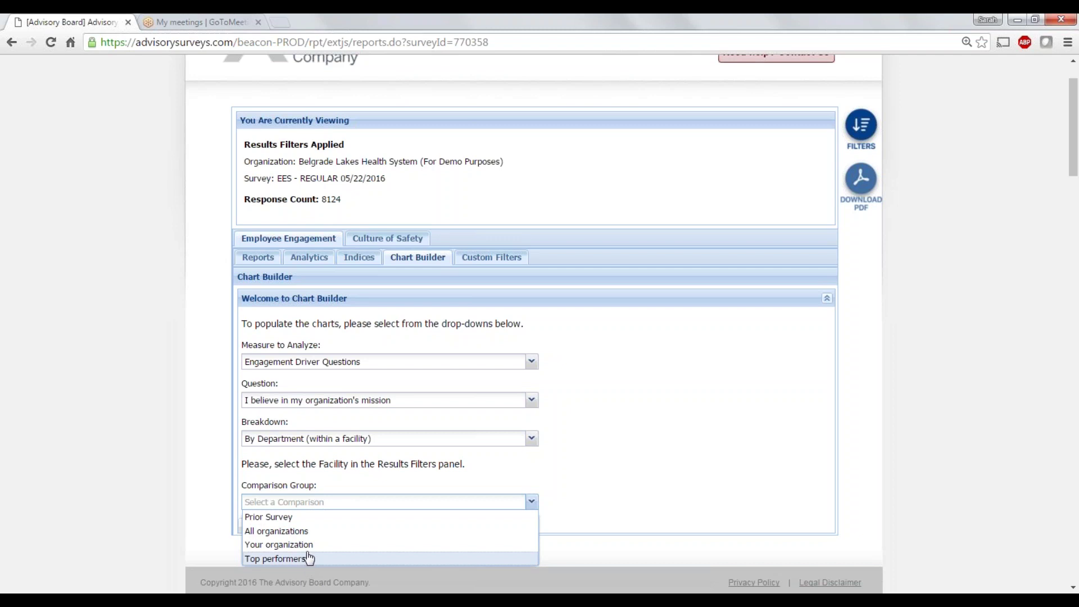
pyautogui.click(311, 531)
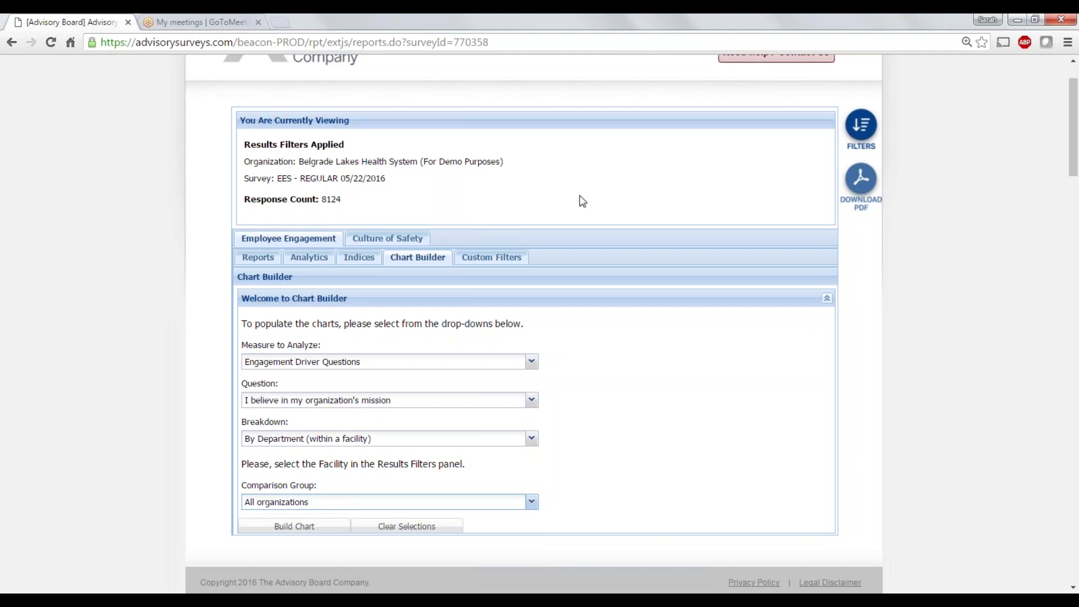
# Filter the results to the Forrest Cardiovascular Center facility and build the chart
pyautogui.click(865, 134)
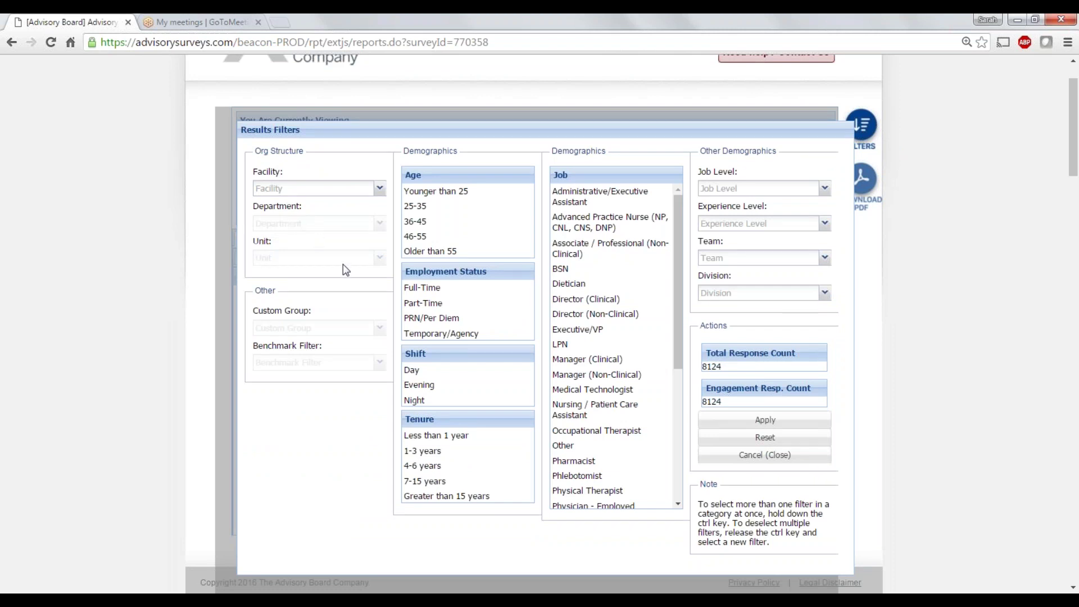
pyautogui.click(380, 190)
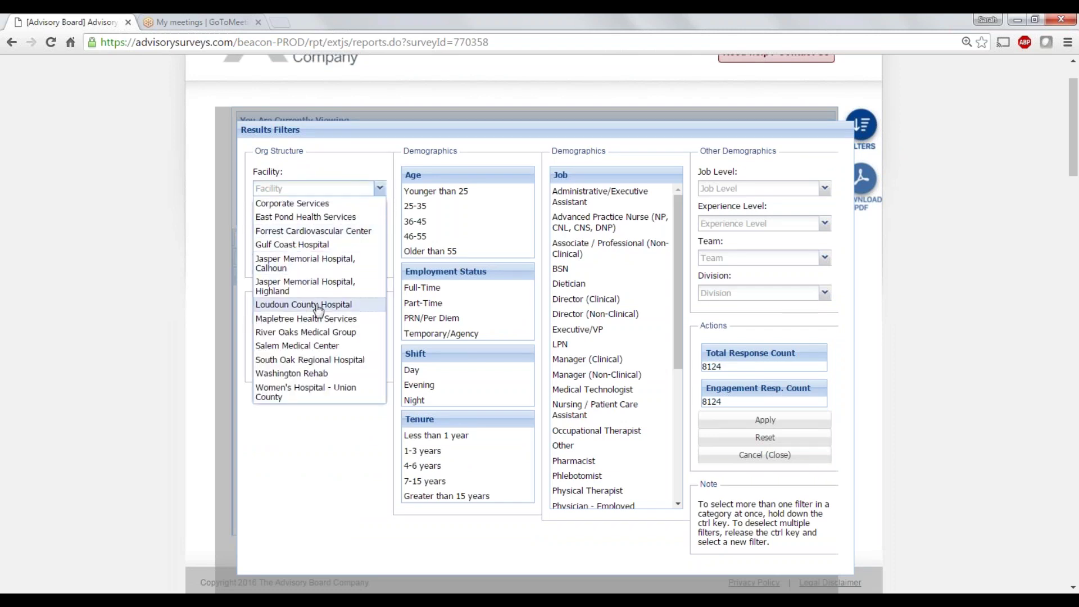
pyautogui.click(314, 231)
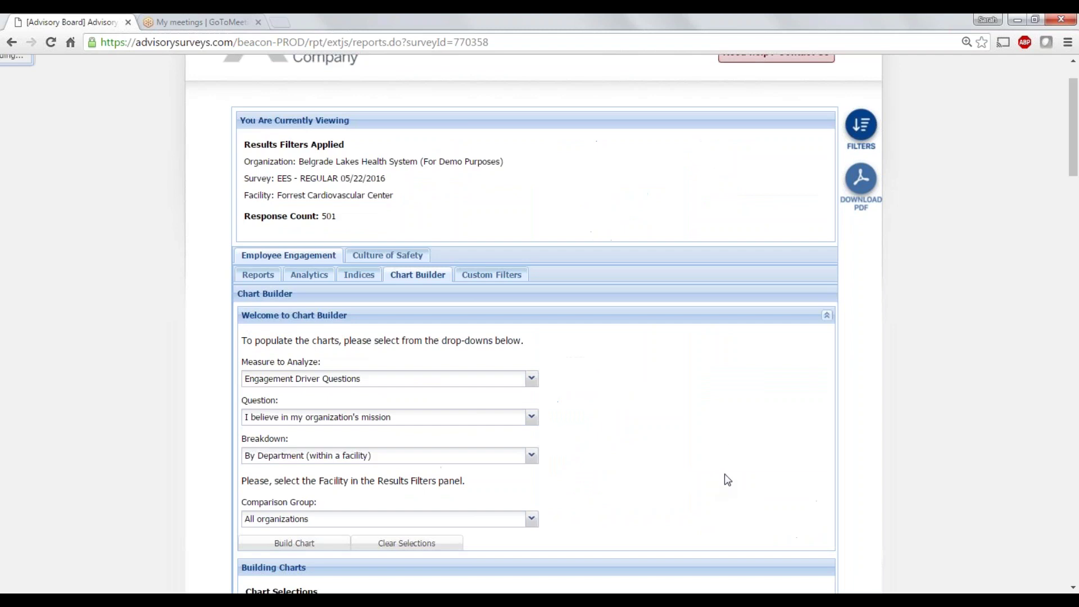
pyautogui.scroll(-1, 678, 427)
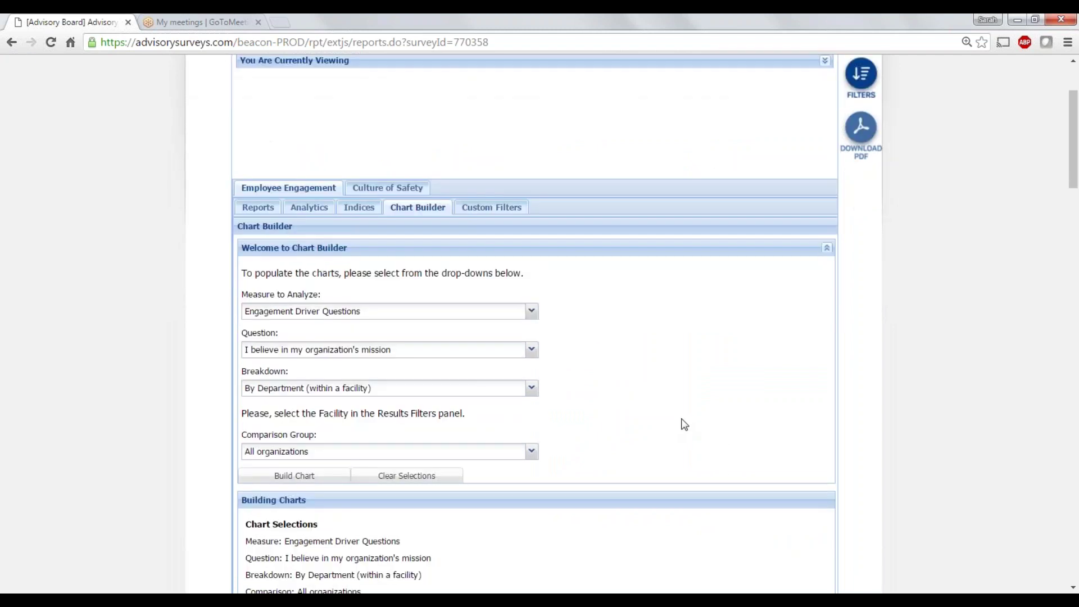
pyautogui.click(296, 475)
# Review the chart selections and the department bars in the Result View chart
pyautogui.scroll(-2, 207, 398)
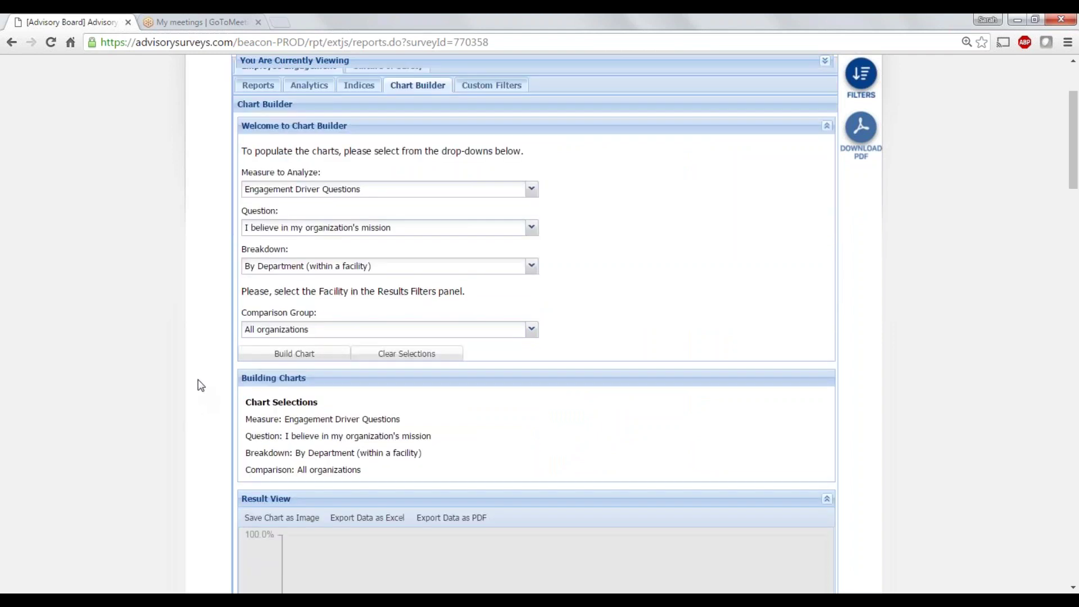
pyautogui.scroll(-2, 205, 388)
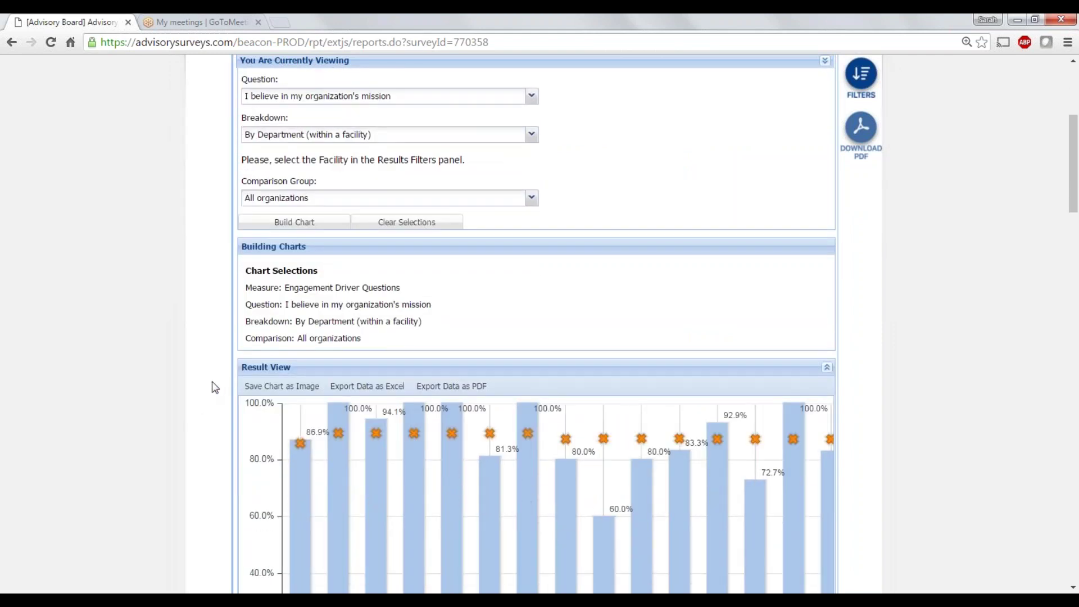
pyautogui.scroll(-3, 214, 386)
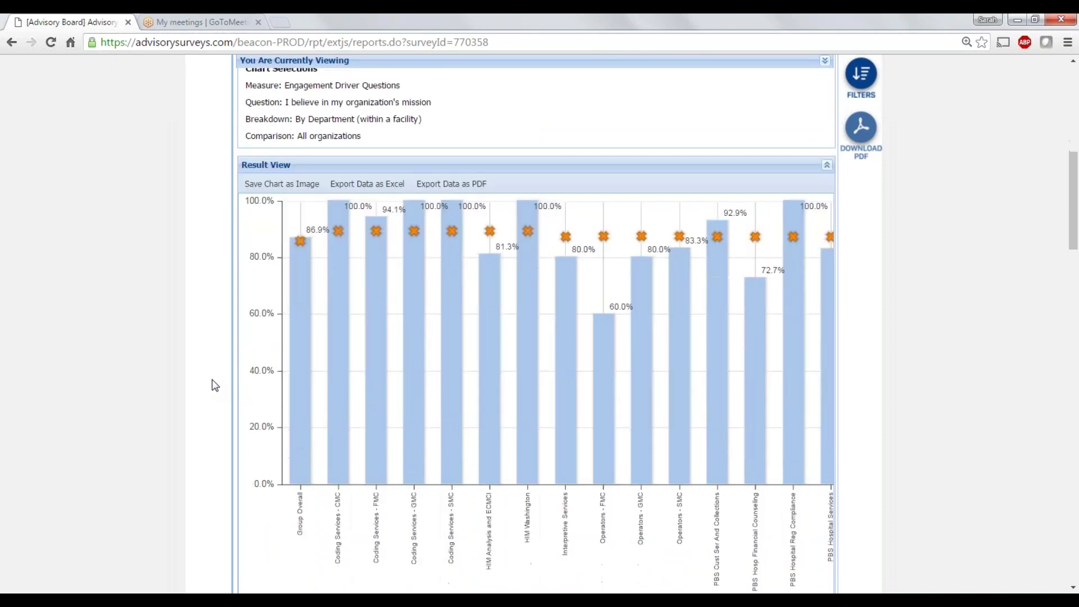
pyautogui.scroll(-1, 212, 388)
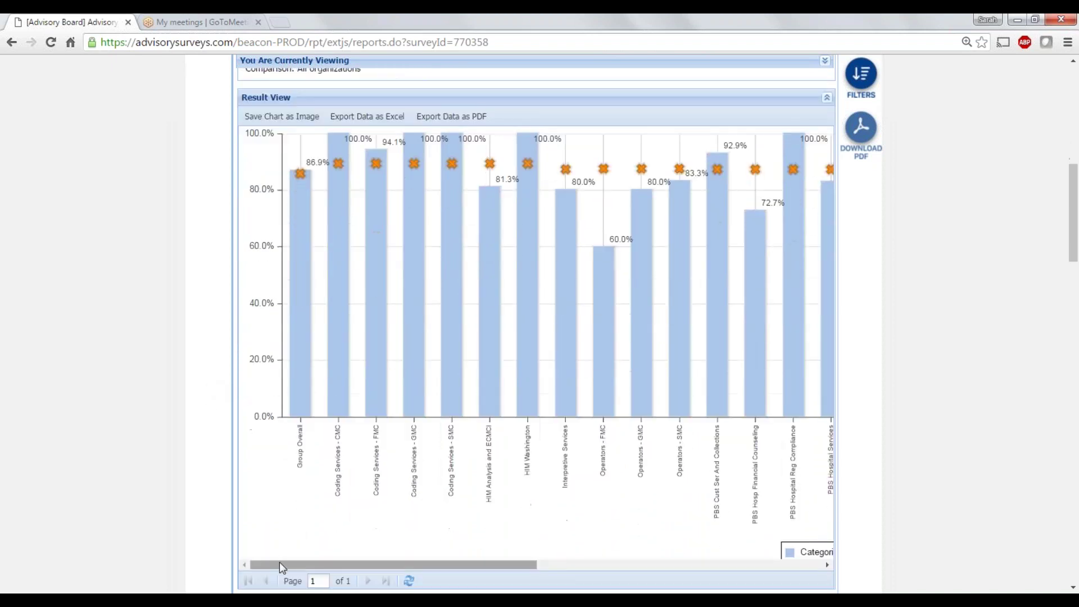
pyautogui.moveTo(325, 567); pyautogui.dragTo(284, 571)
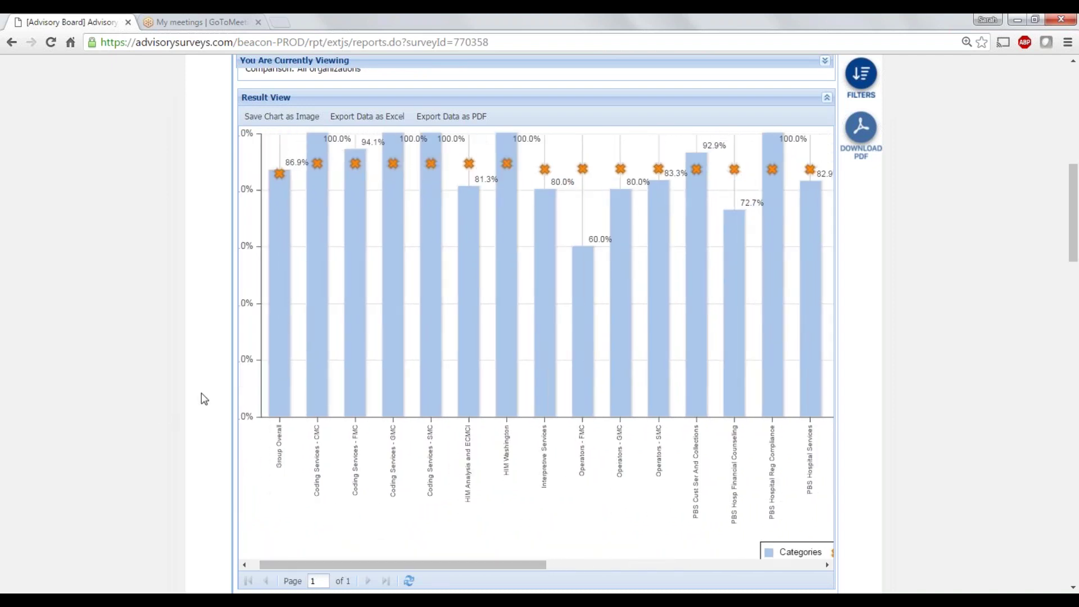
# Examine the Comparison View chart's department differences through to the last department and return to the chart selections
pyautogui.scroll(-4, 201, 393)
pyautogui.scroll(-3, 202, 393)
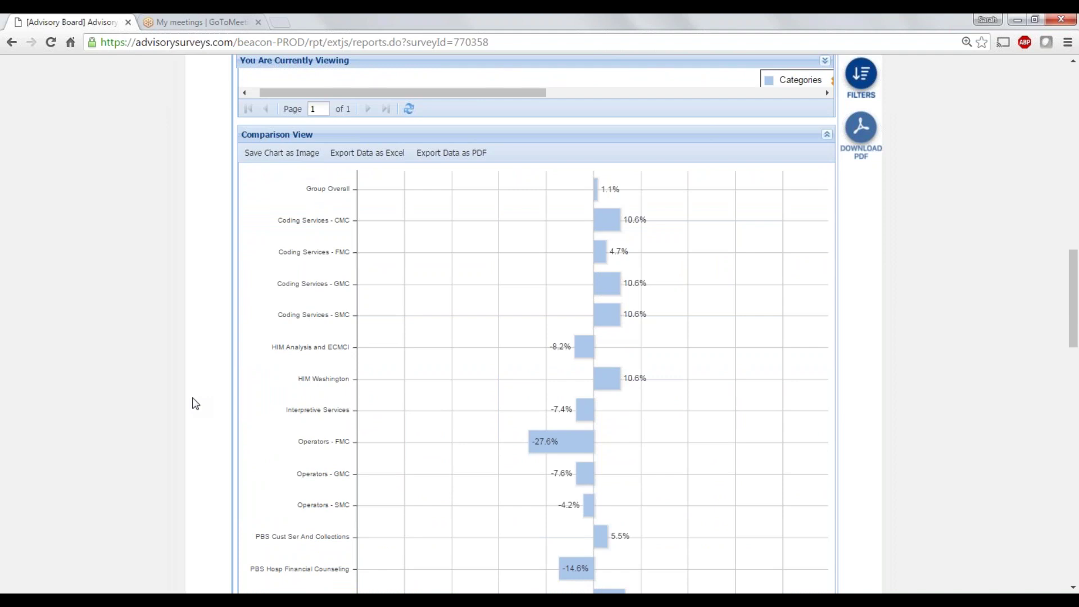
pyautogui.scroll(-7, 195, 404)
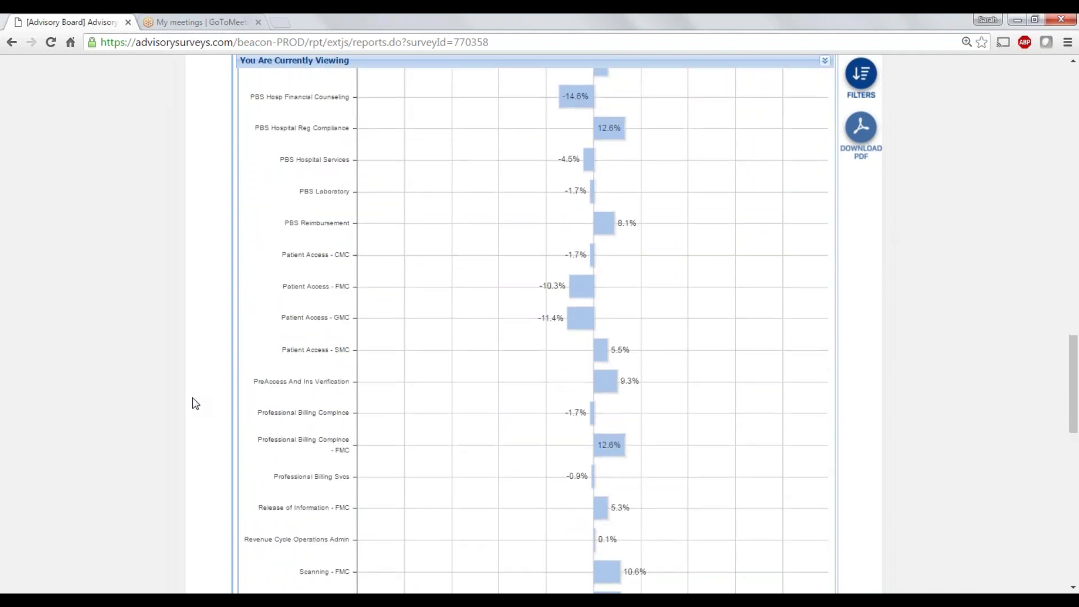
pyautogui.scroll(-4, 195, 404)
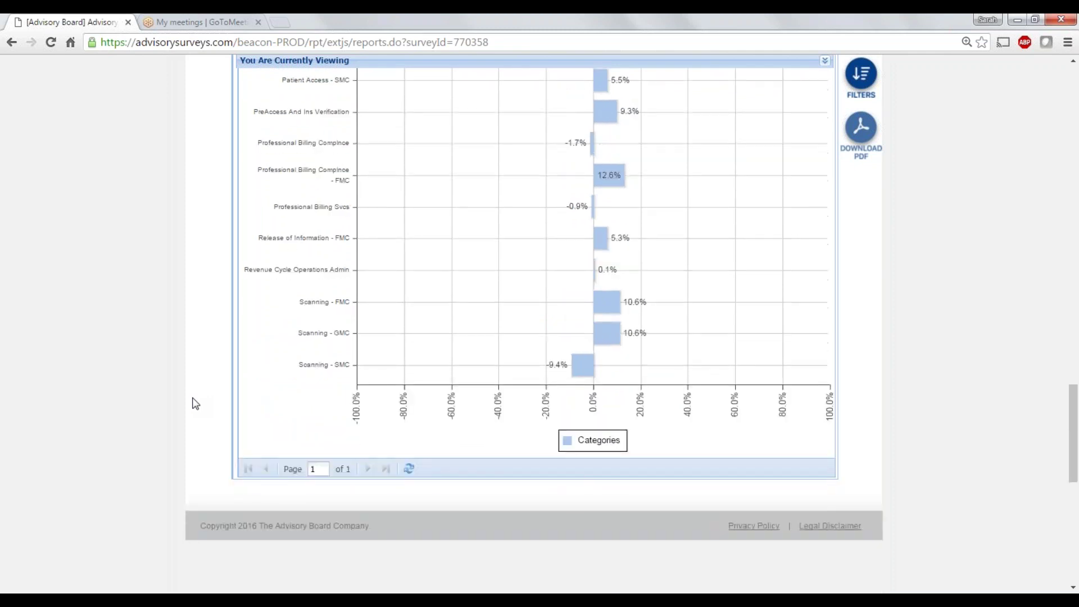
pyautogui.scroll(10, 195, 403)
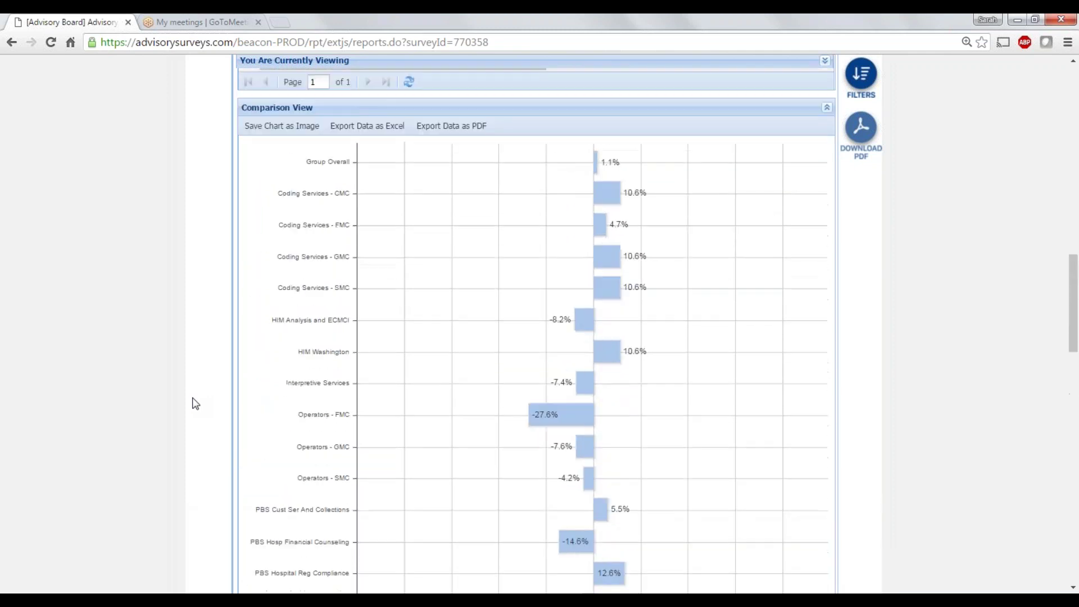
pyautogui.scroll(10, 195, 403)
pyautogui.scroll(6, 195, 404)
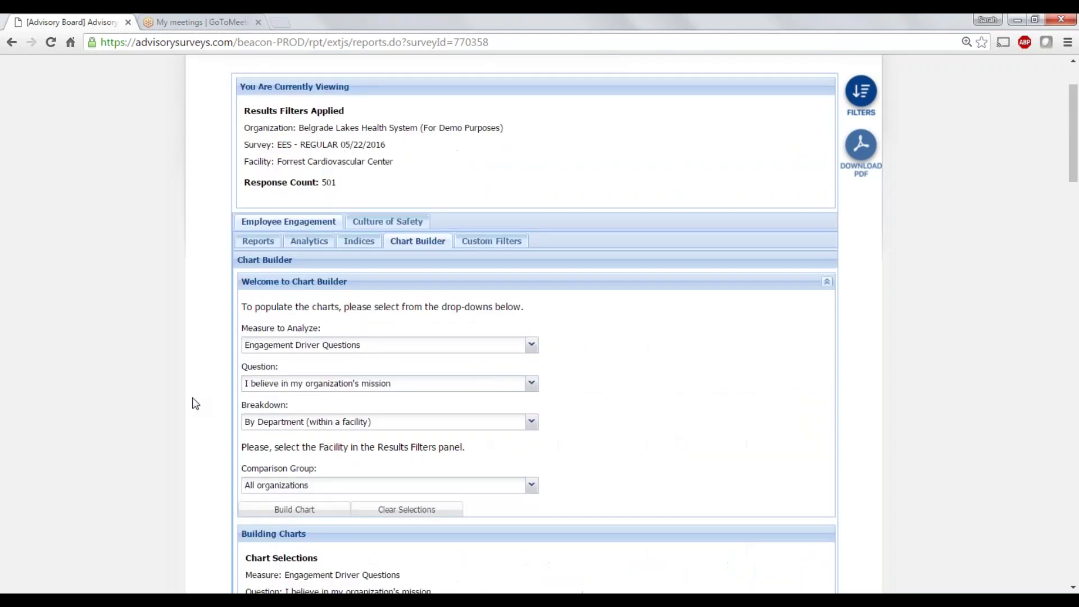
# Open the Custom Filters section, start a new custom group and deselect all facilities
pyautogui.scroll(2, 195, 404)
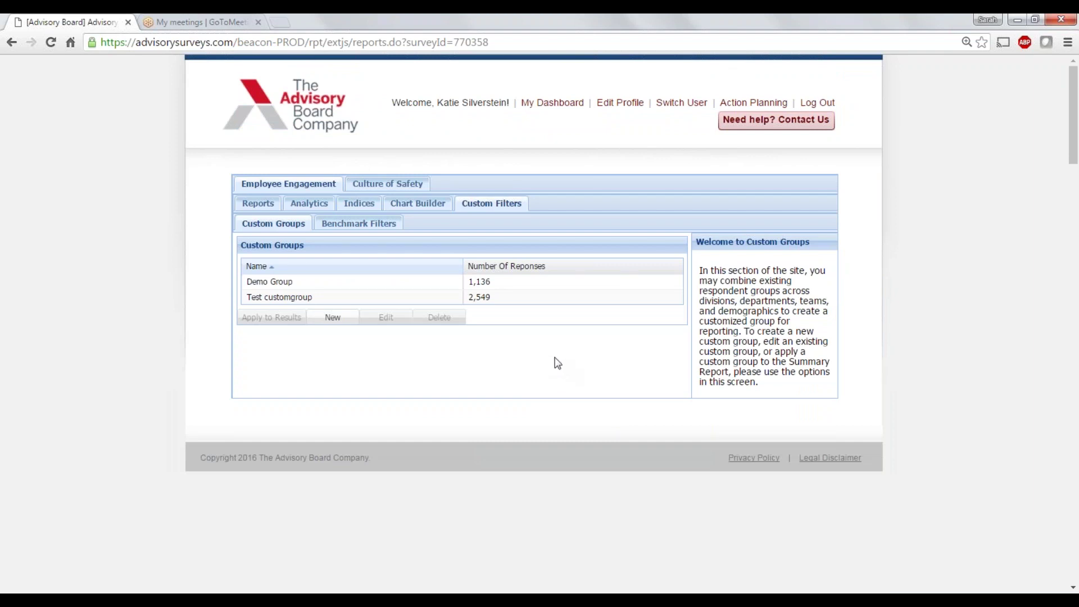
pyautogui.click(334, 316)
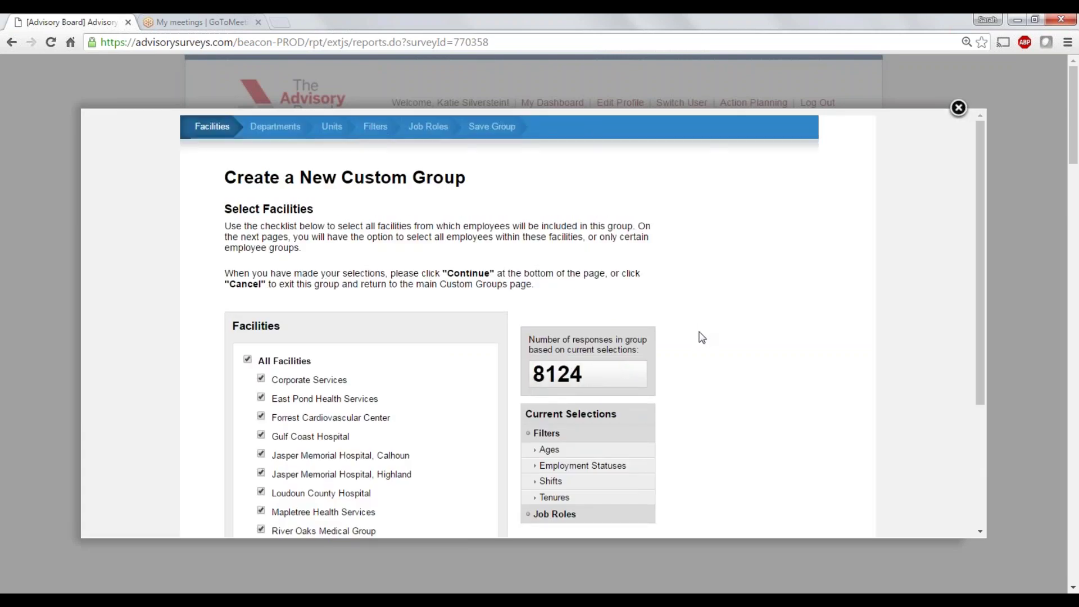
pyautogui.scroll(-2, 697, 332)
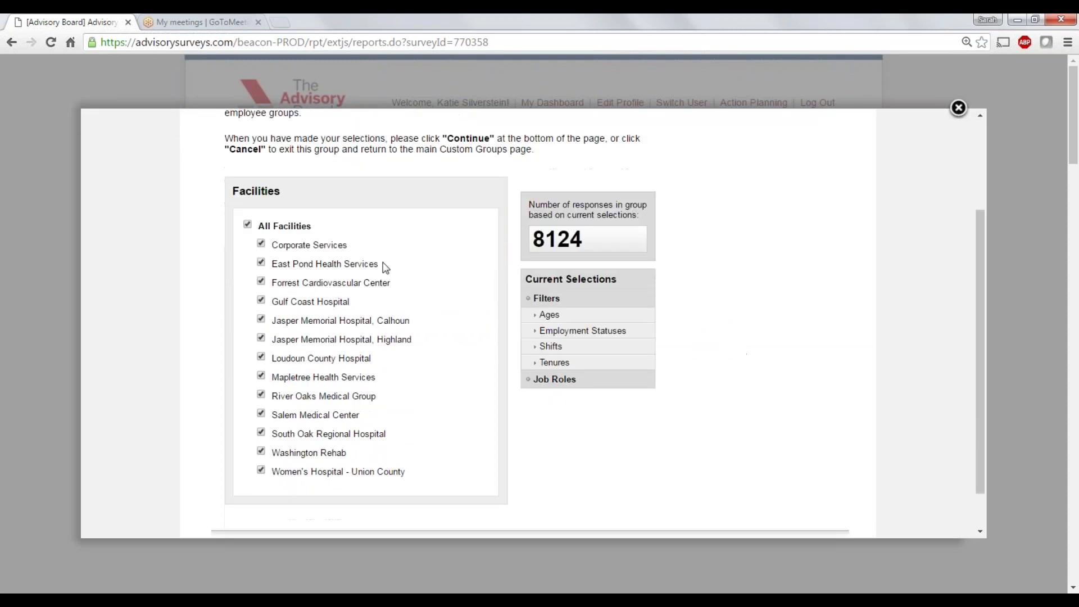
pyautogui.click(282, 232)
pyautogui.scroll(-1, 657, 306)
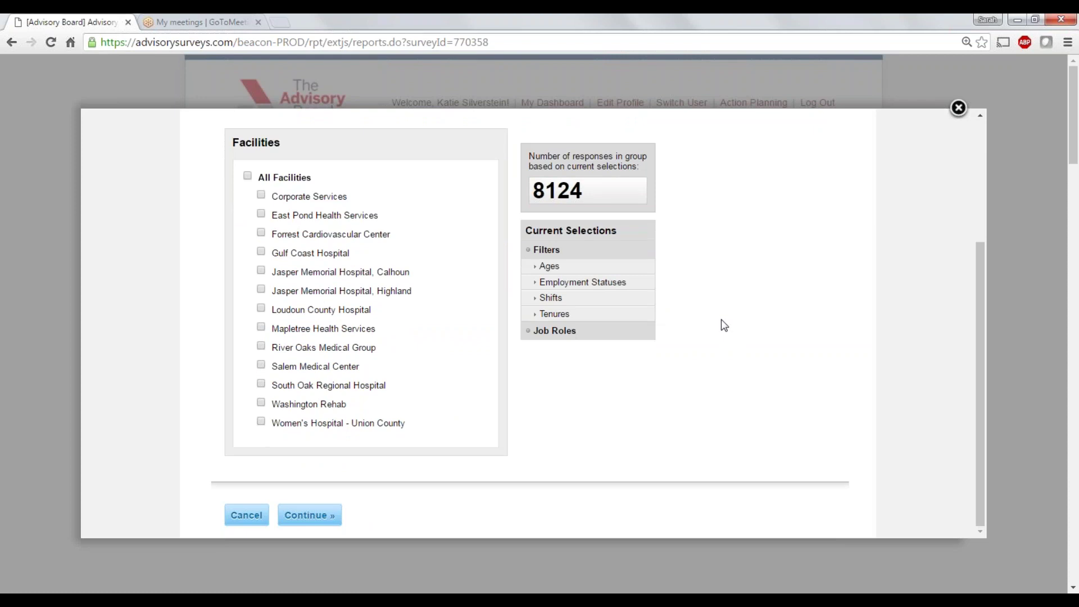
# Include Forrest Cardiovascular Center, Jasper Memorial Hospital Calhoun and Highland, and Salem Medical Center in the group, and continue to department selection
pyautogui.click(323, 235)
pyautogui.click(315, 272)
pyautogui.click(315, 289)
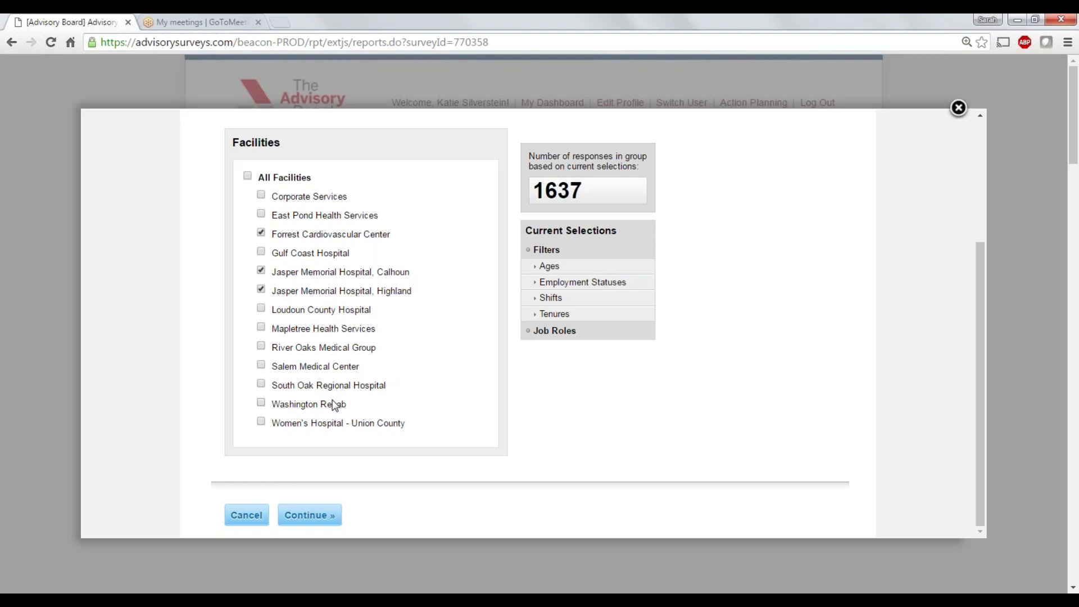
pyautogui.click(316, 368)
pyautogui.scroll(3, 616, 471)
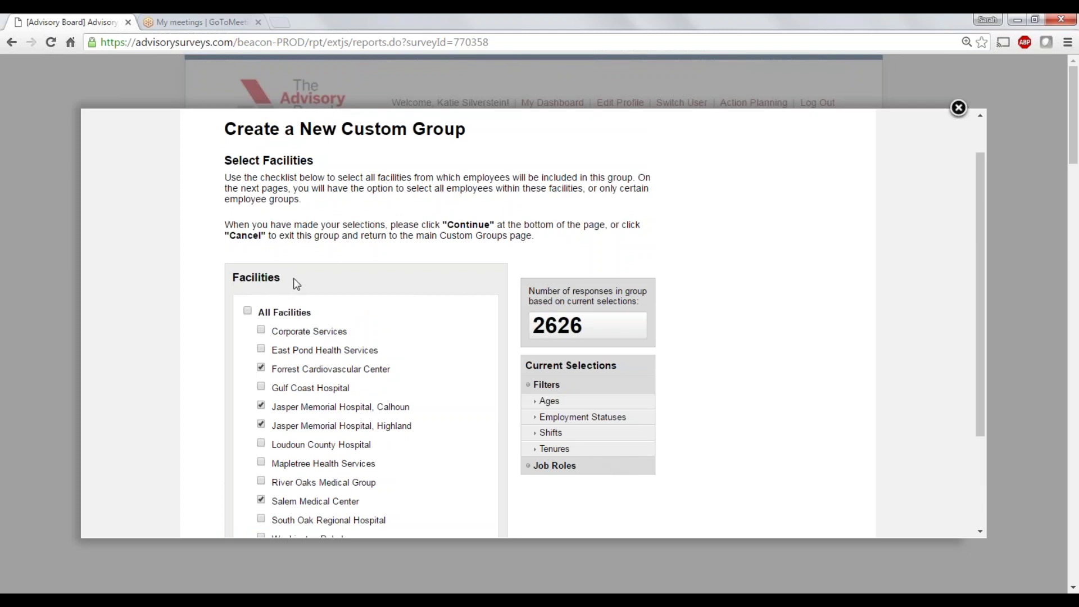
pyautogui.moveTo(297, 284); pyautogui.dragTo(231, 278)
pyautogui.scroll(-3, 366, 315)
pyautogui.click(309, 515)
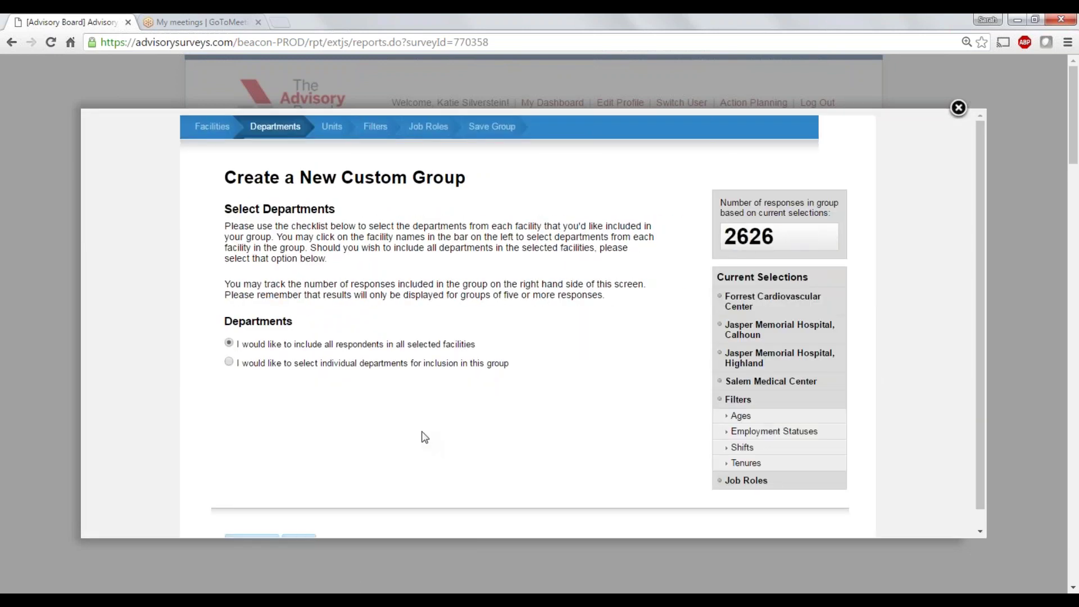
# Keep all respondents in the selected facilities and departments, and continue to the custom group's demographic filters
pyautogui.scroll(-1, 424, 438)
pyautogui.click(299, 525)
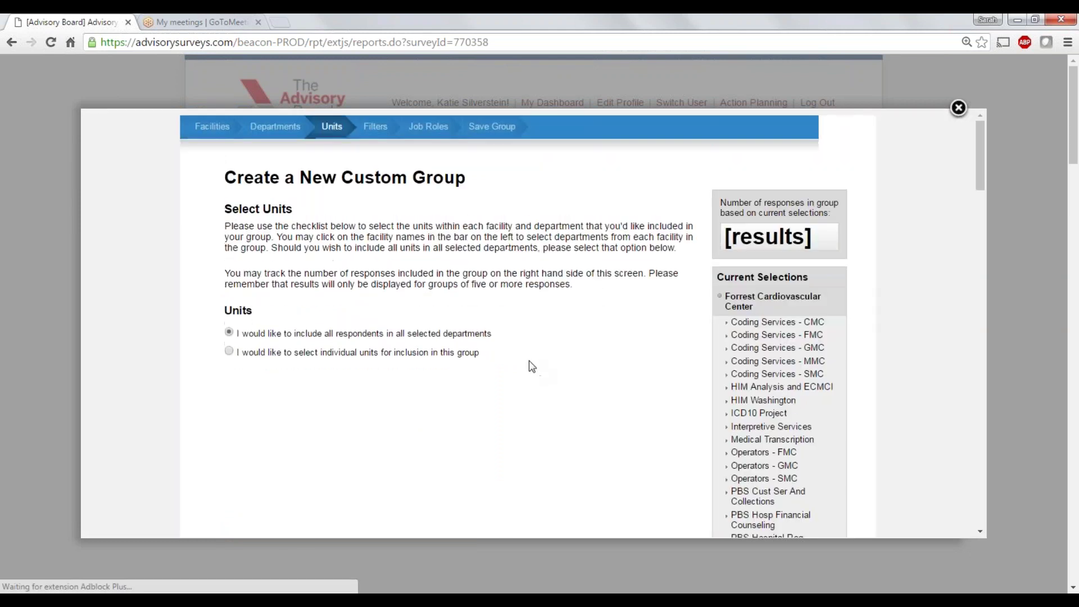
pyautogui.scroll(-15, 528, 358)
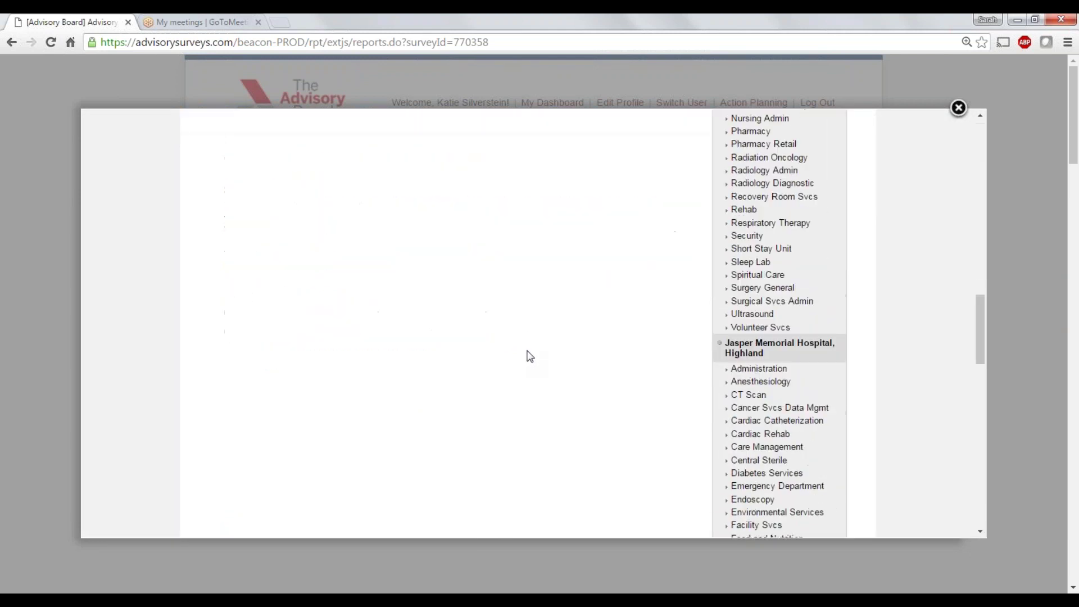
pyautogui.scroll(-8, 528, 356)
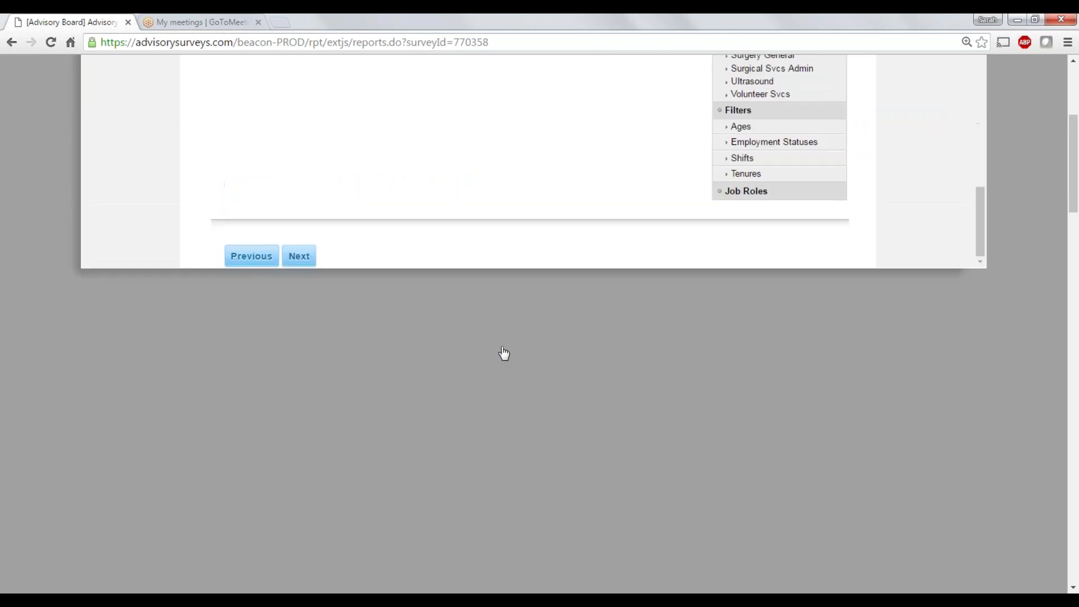
pyautogui.scroll(4, 554, 436)
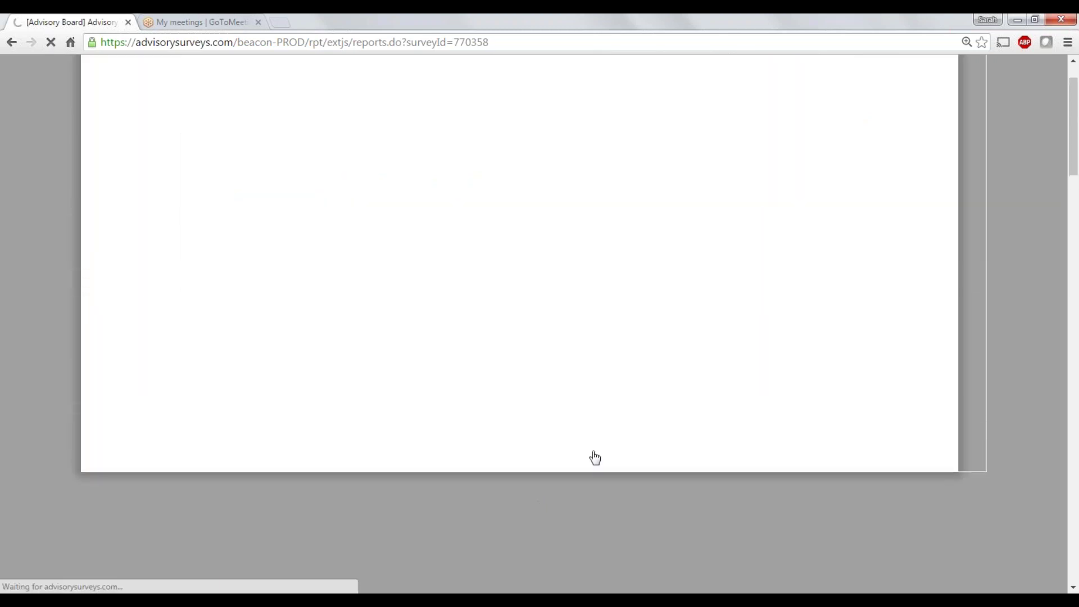
pyautogui.scroll(2, 592, 455)
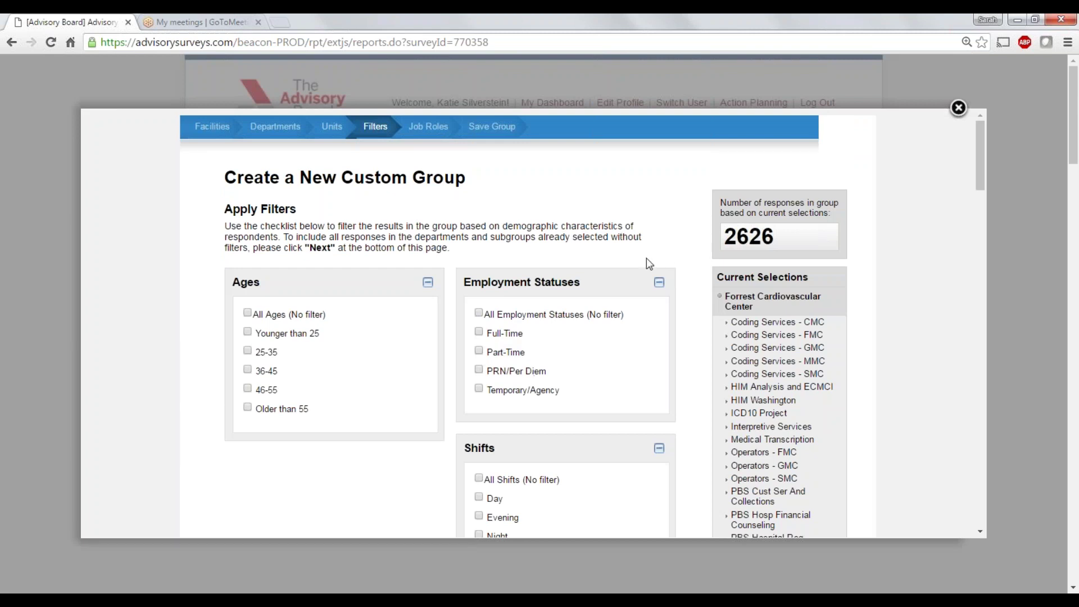
# Continue to the job roles without demographic filters, and close the custom group wizard without saving
pyautogui.scroll(-15, 651, 262)
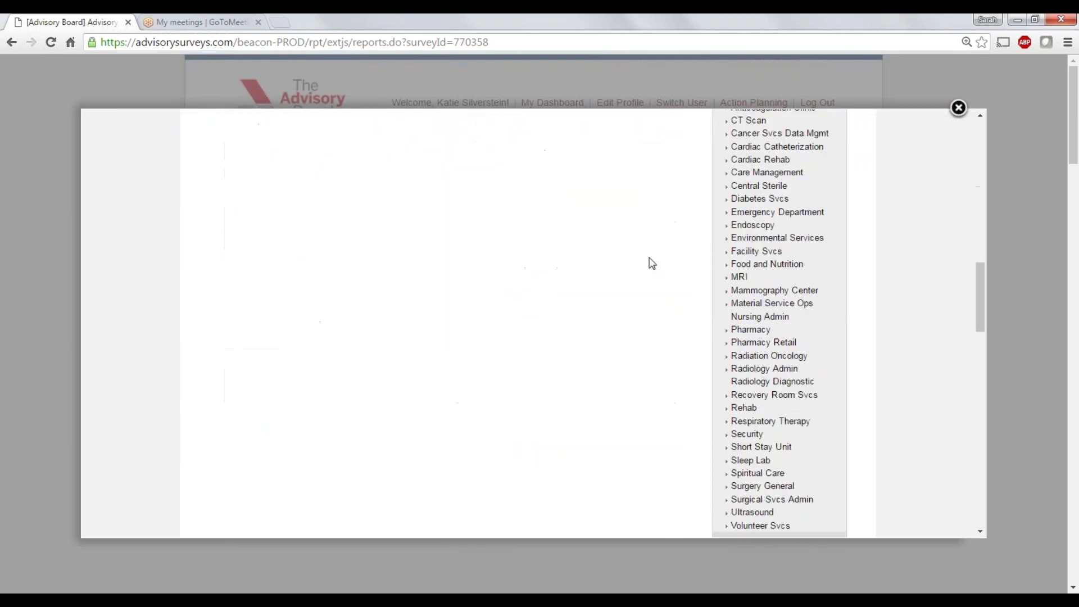
pyautogui.scroll(-10, 646, 263)
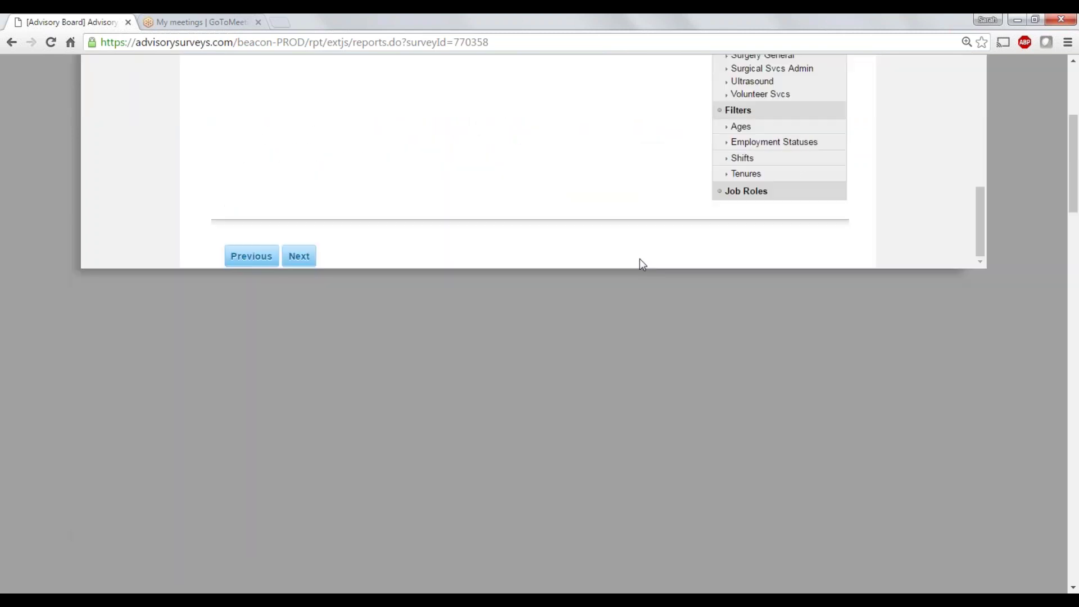
pyautogui.click(299, 255)
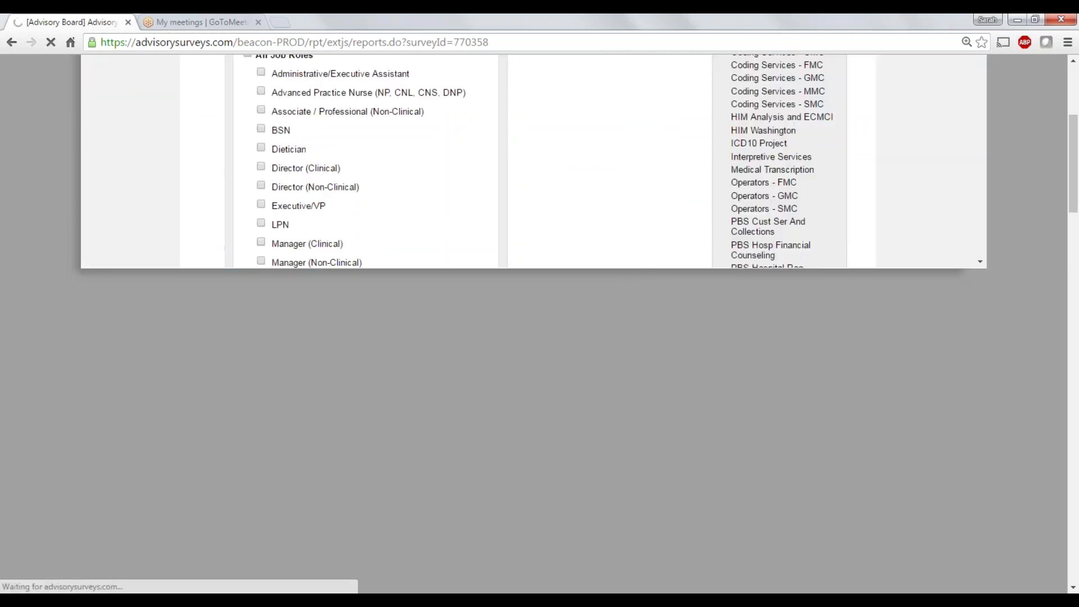
pyautogui.click(579, 389)
pyautogui.scroll(2, 574, 387)
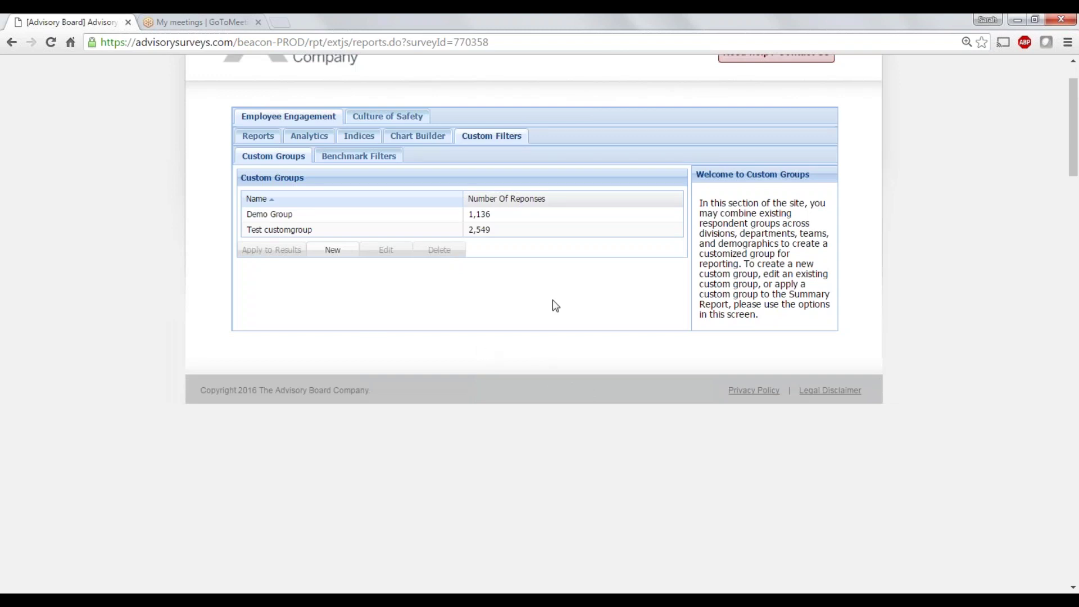
# Highlight the saved custom groups Demo Group and Test customgroup, leaving Demo Group selected
pyautogui.click(293, 216)
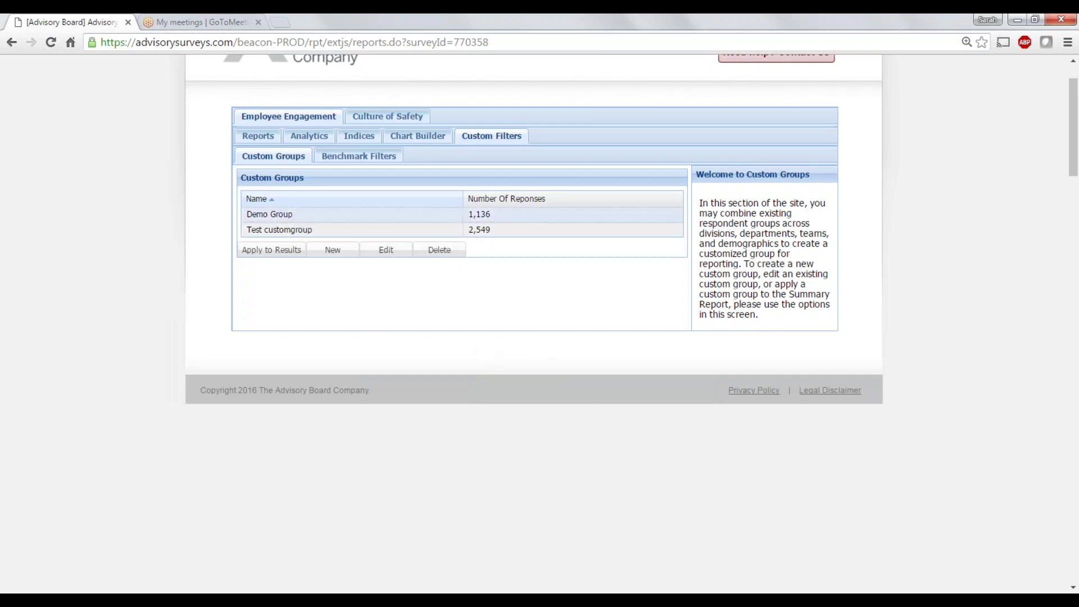
pyautogui.click(279, 229)
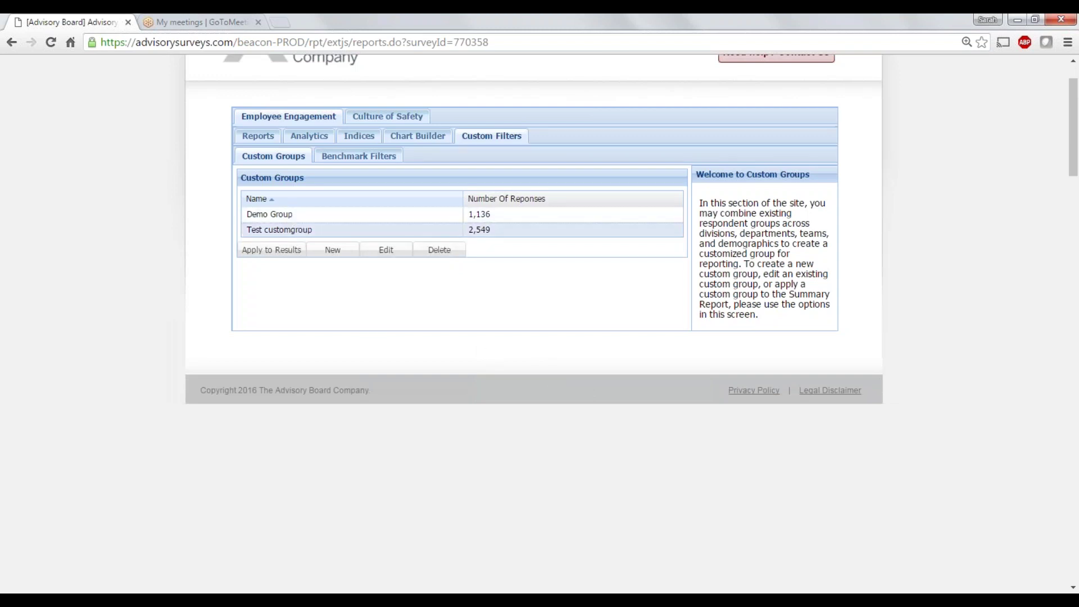
pyautogui.click(303, 214)
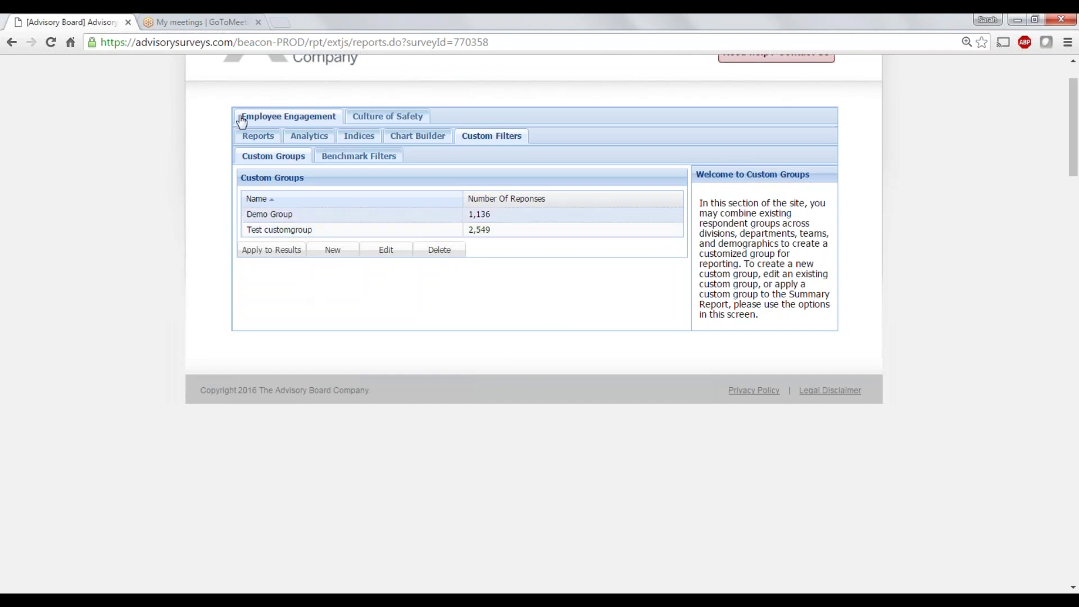
# Check the Custom Group options in the reports' results filters, close without applying and return to Custom Filters
pyautogui.click(251, 138)
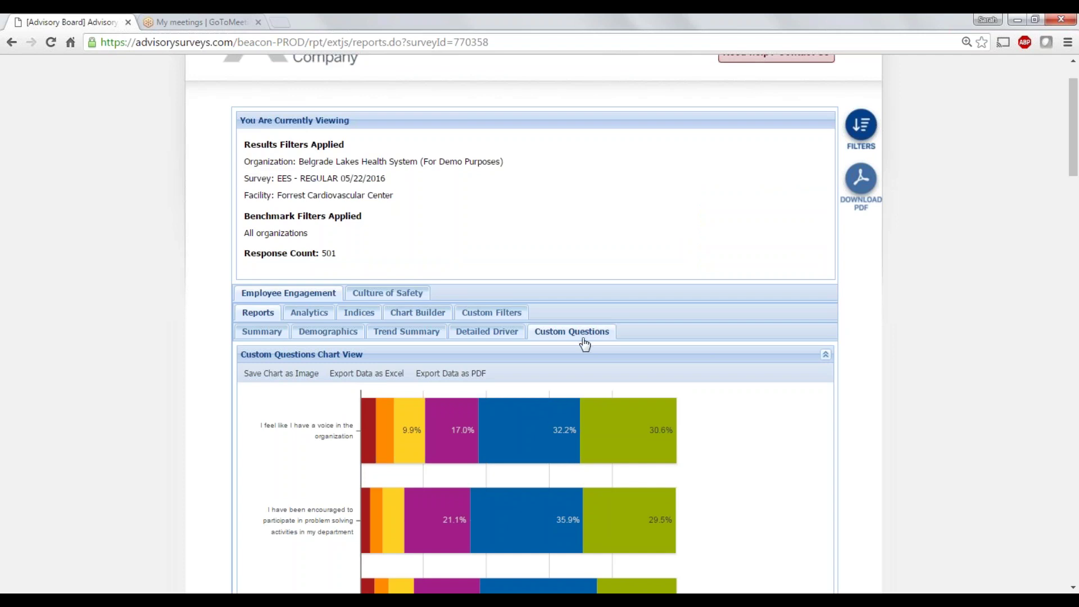
pyautogui.click(860, 128)
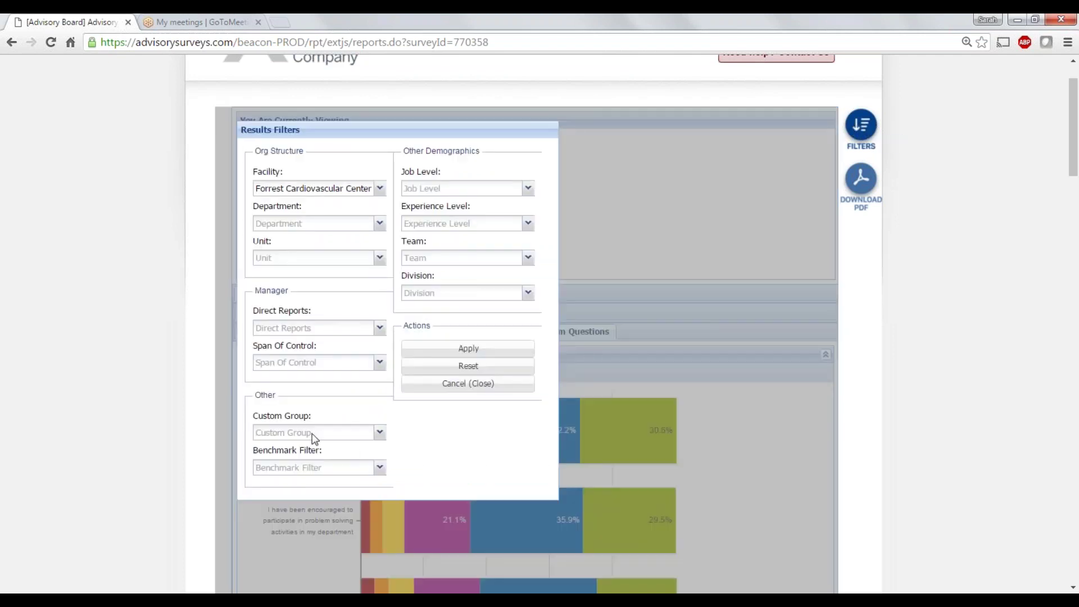
pyautogui.click(344, 435)
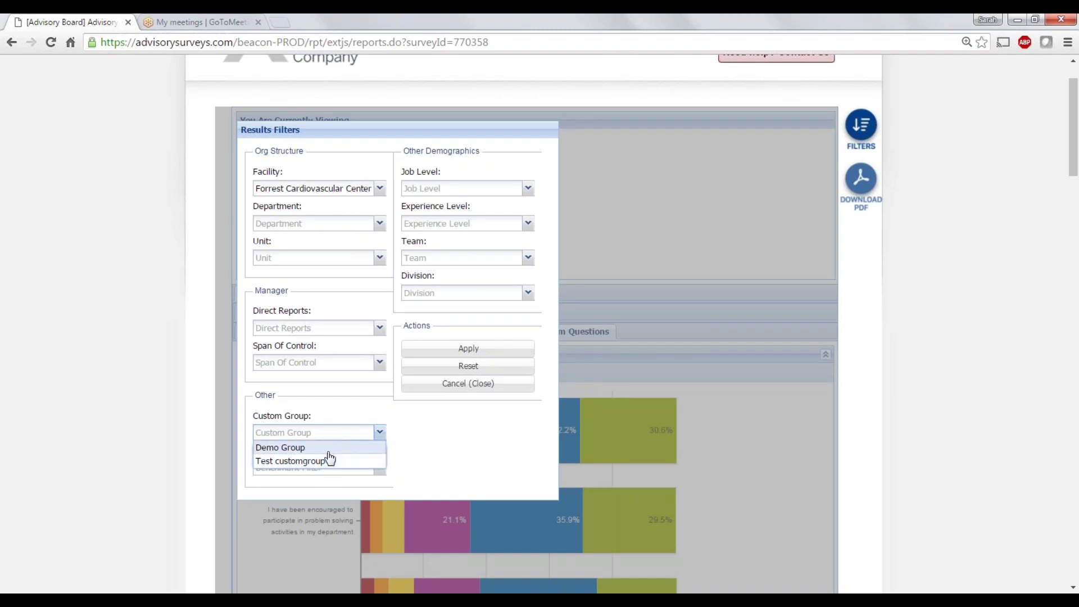
pyautogui.click(464, 382)
pyautogui.click(483, 313)
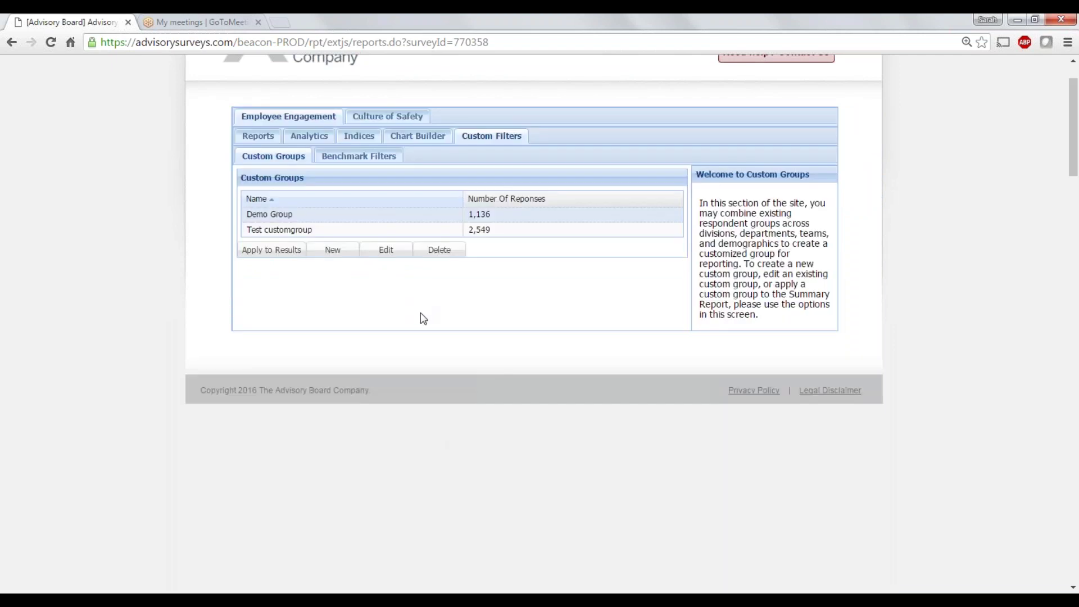
# Start a new benchmark filter and choose Number of Beds as its only filter criterion
pyautogui.click(357, 157)
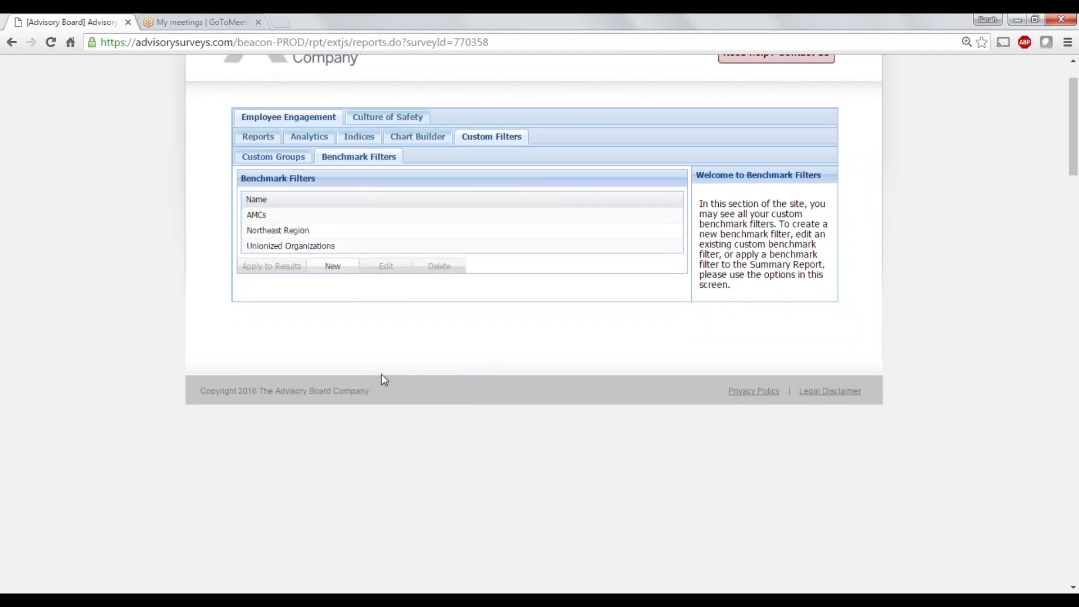
pyautogui.scroll(2, 381, 373)
pyautogui.click(350, 341)
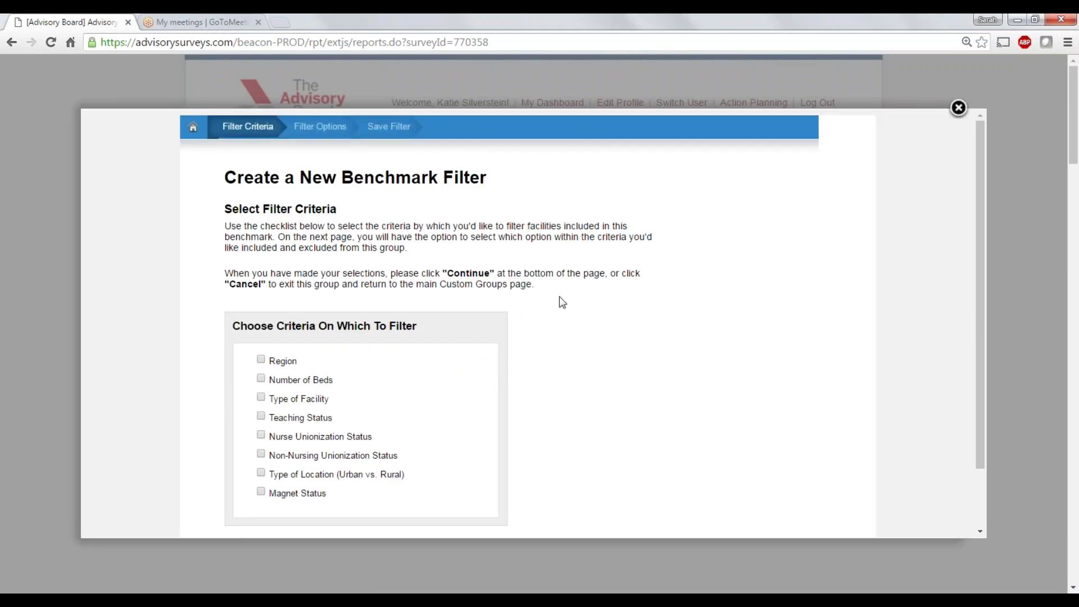
pyautogui.scroll(-1, 579, 298)
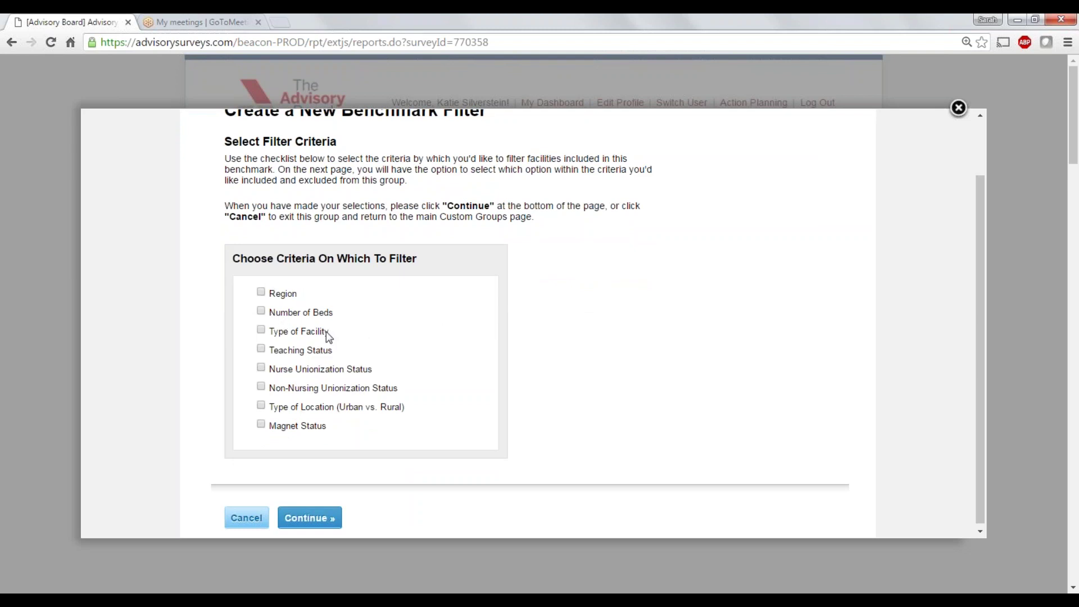
pyautogui.click(261, 312)
pyautogui.click(309, 519)
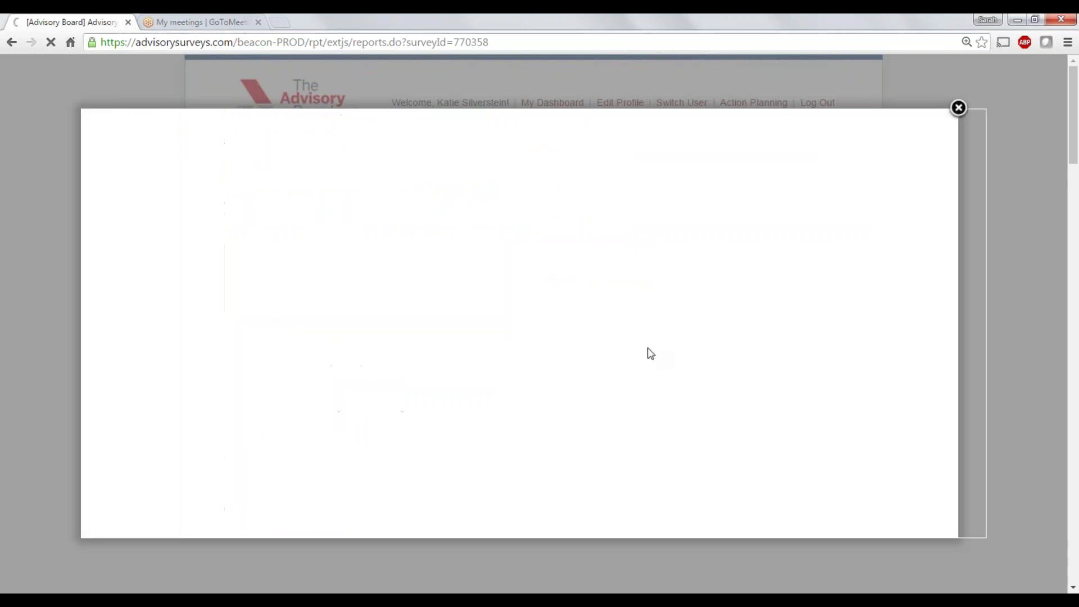
# Include facilities with 101-200 and 201-300 beds and save the benchmark filter as Size Comparison
pyautogui.scroll(-2, 639, 358)
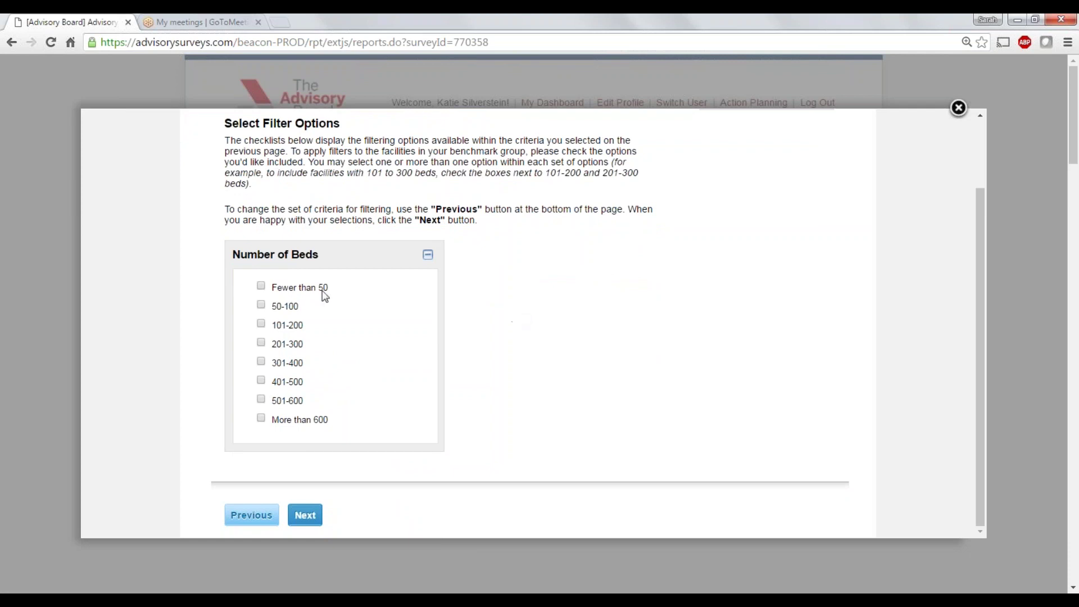
pyautogui.click(284, 327)
pyautogui.click(281, 344)
pyautogui.click(308, 515)
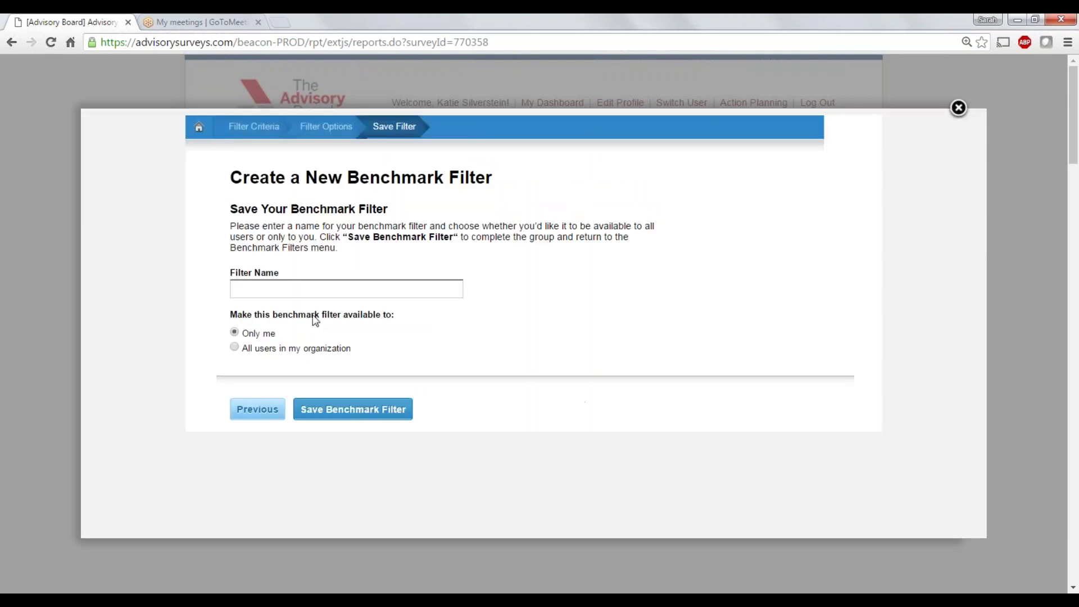
pyautogui.click(303, 287)
pyautogui.write('Size Comparison')
pyautogui.click(340, 417)
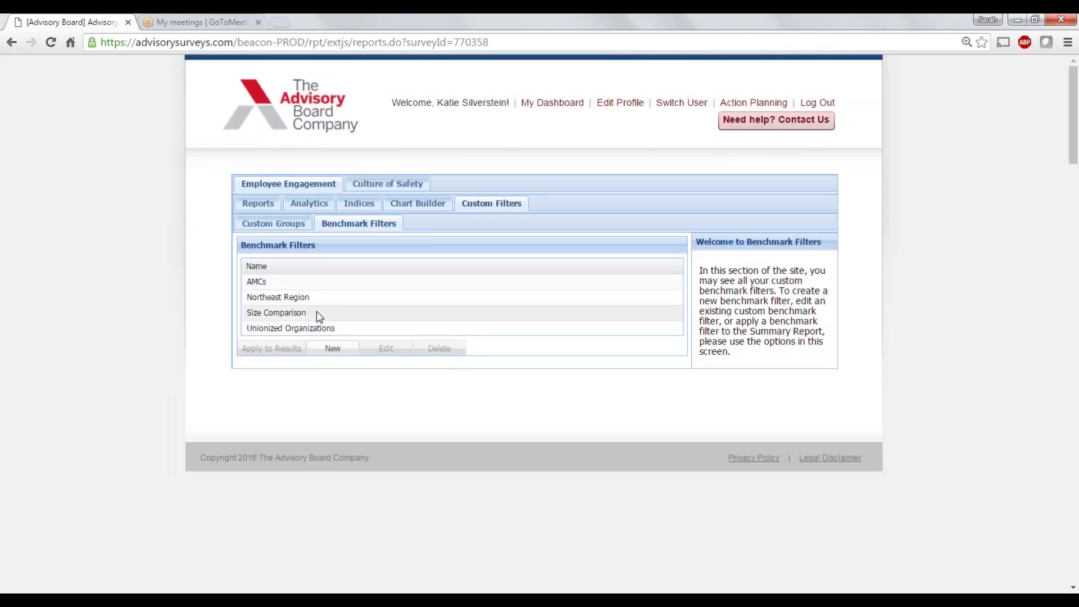
# Apply the Top performers benchmark filter to the Summary report
pyautogui.click(316, 313)
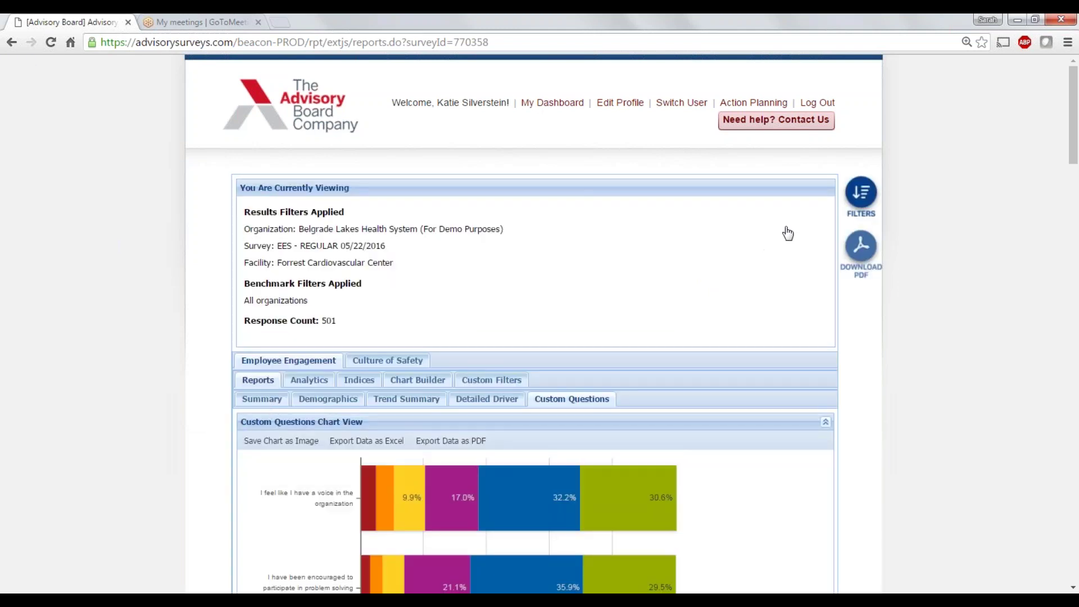
pyautogui.click(861, 195)
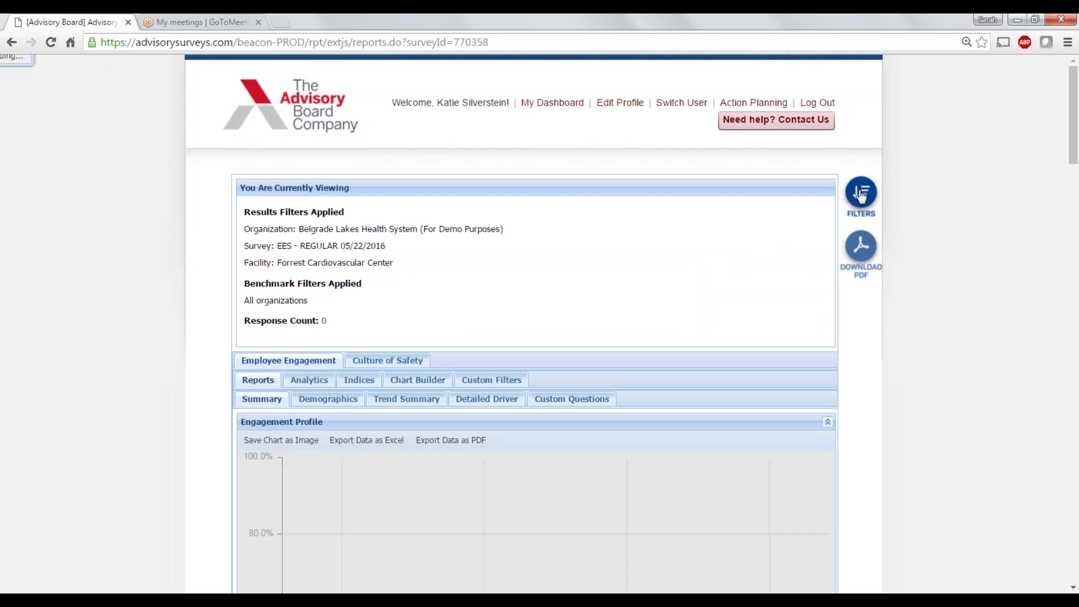
pyautogui.click(859, 203)
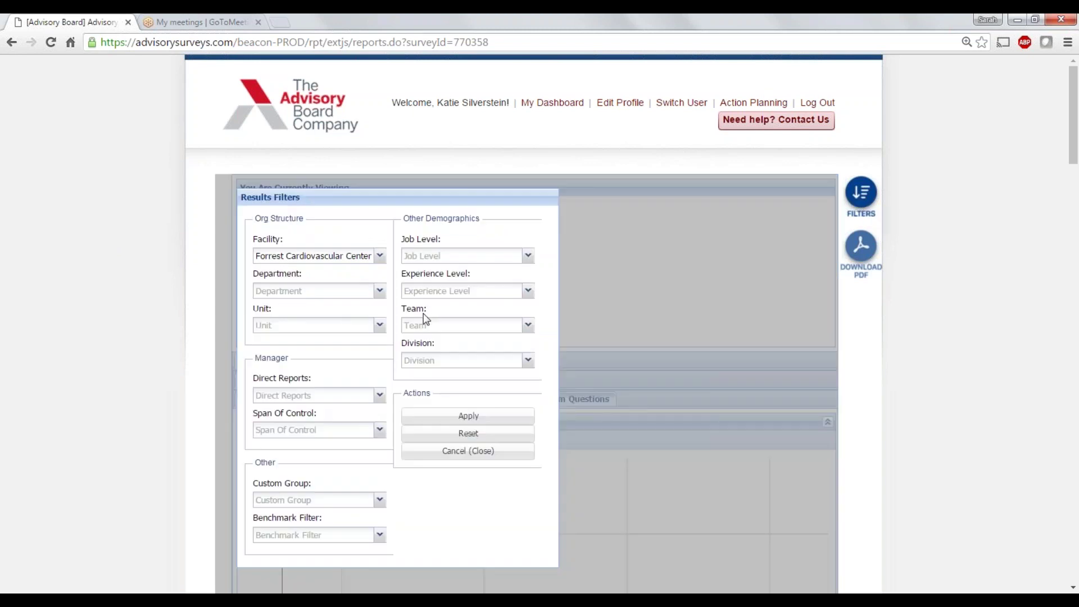
pyautogui.scroll(-1, 315, 317)
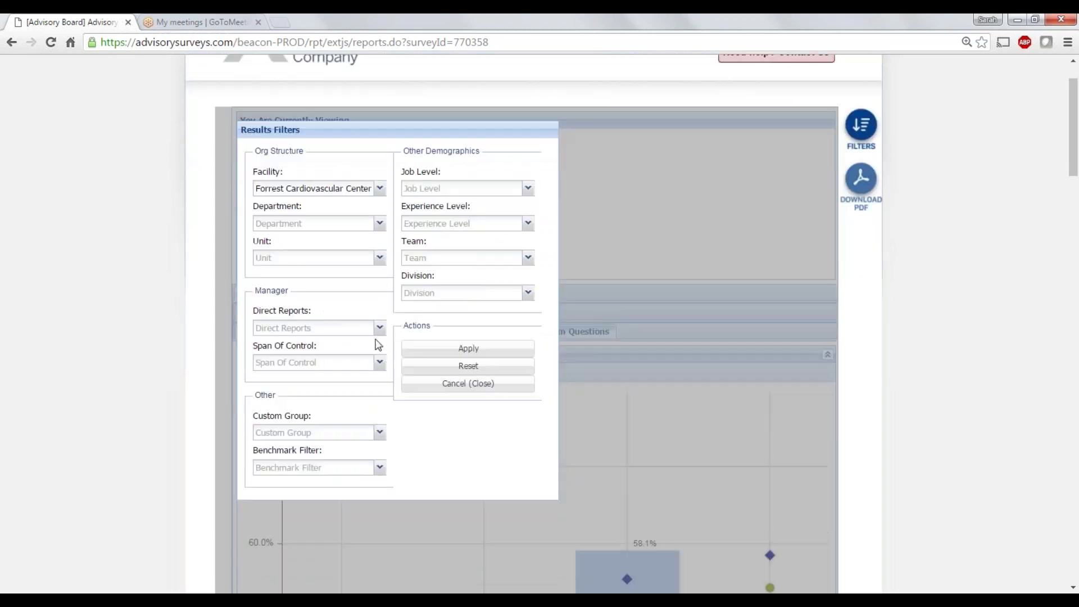
pyautogui.click(376, 471)
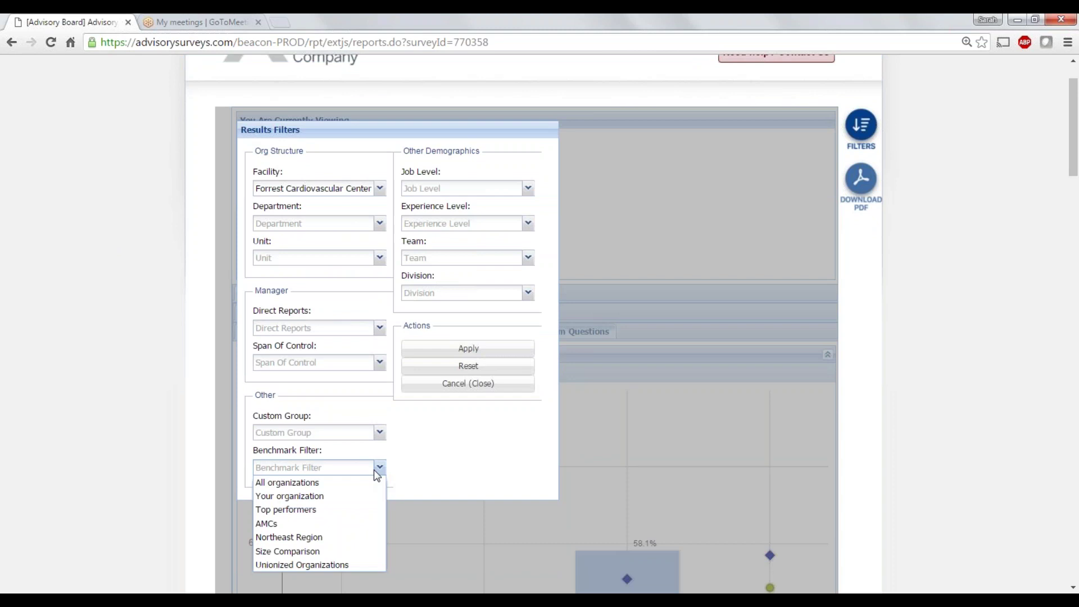
pyautogui.click(286, 511)
pyautogui.click(437, 350)
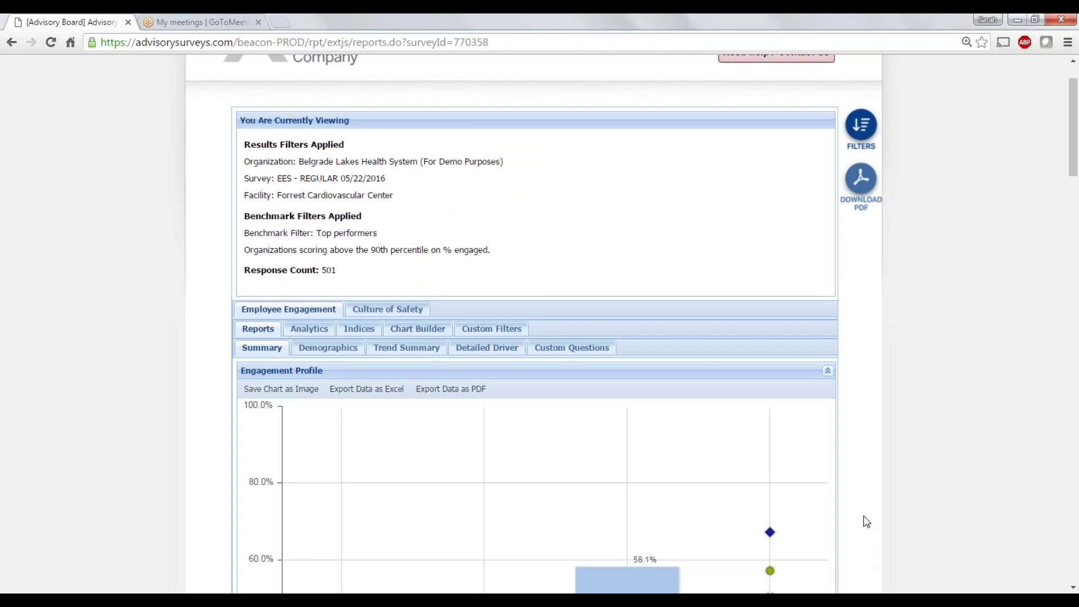
# Highlight the description of the applied Top performers benchmark in the report's overview of current filters
pyautogui.scroll(1, 867, 521)
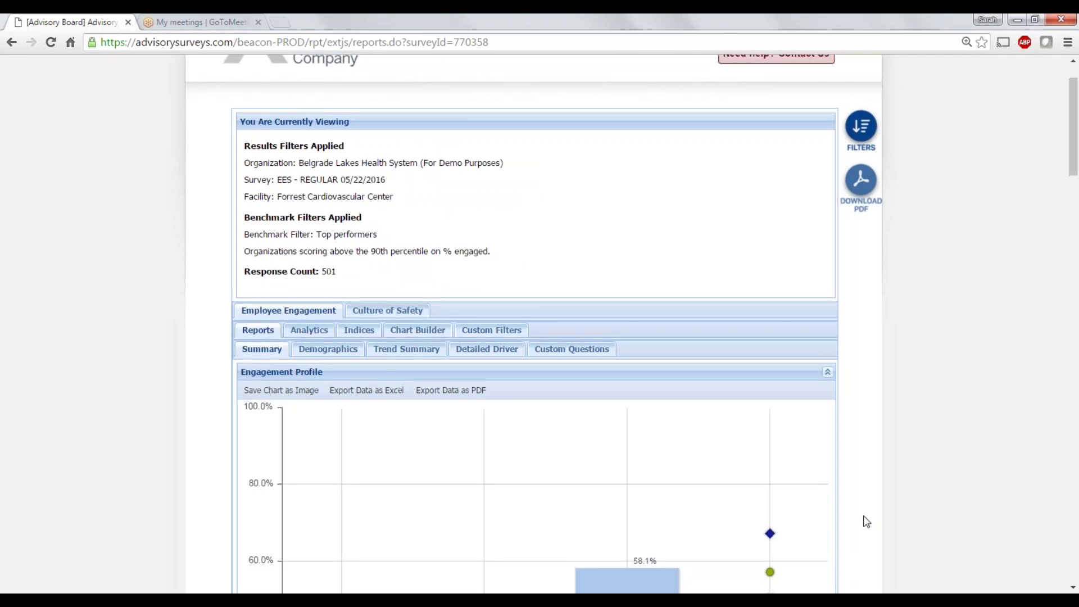
pyautogui.scroll(2, 866, 521)
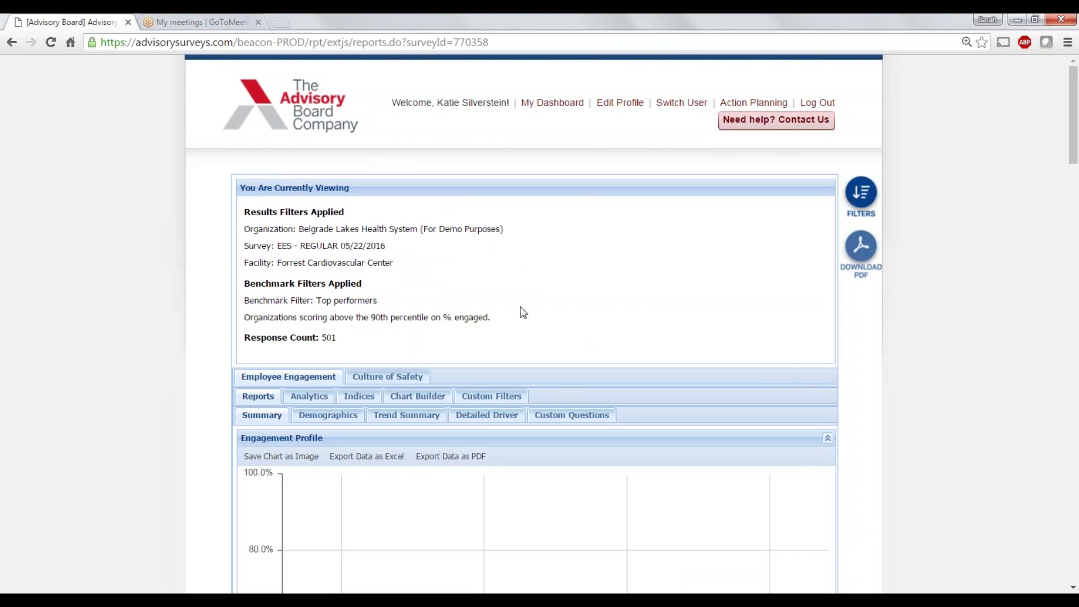
pyautogui.moveTo(295, 320); pyautogui.dragTo(248, 323)
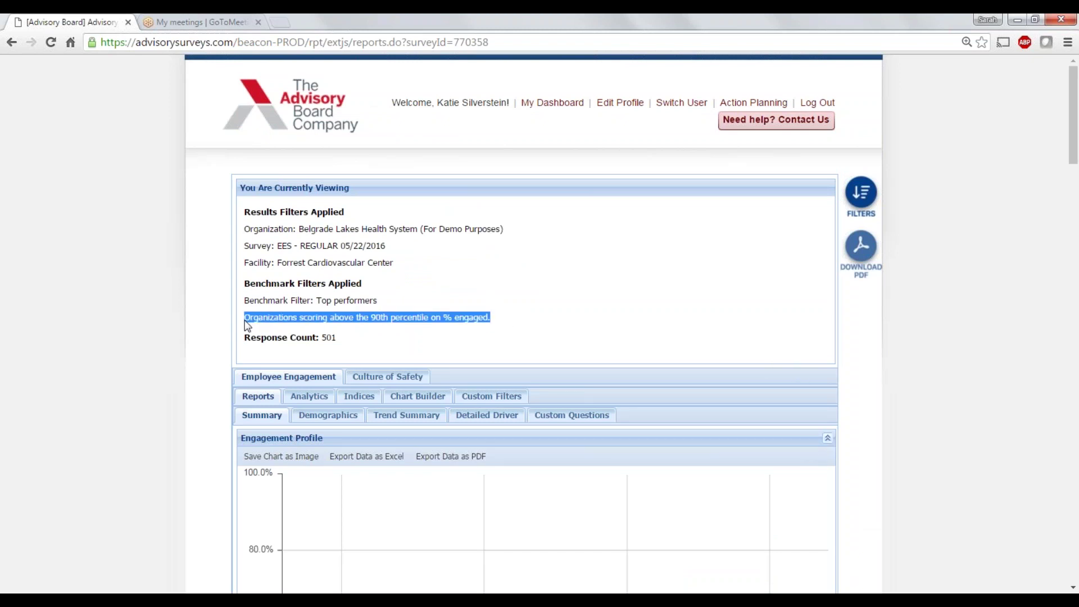